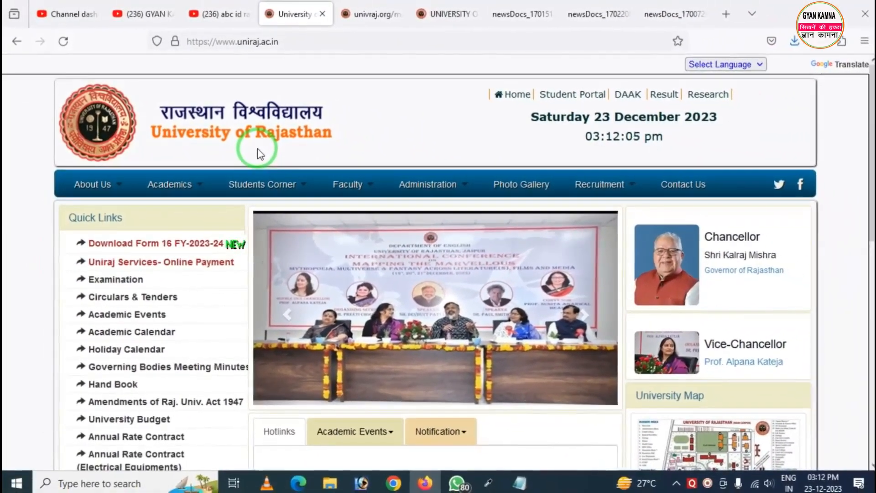
Look over the University of Rajasthan home page, exam portal, ERP portal and the GYAN KAMNA YouTube channel.
scroll(255, 147, down, 3)
scroll(297, 275, down, 1)
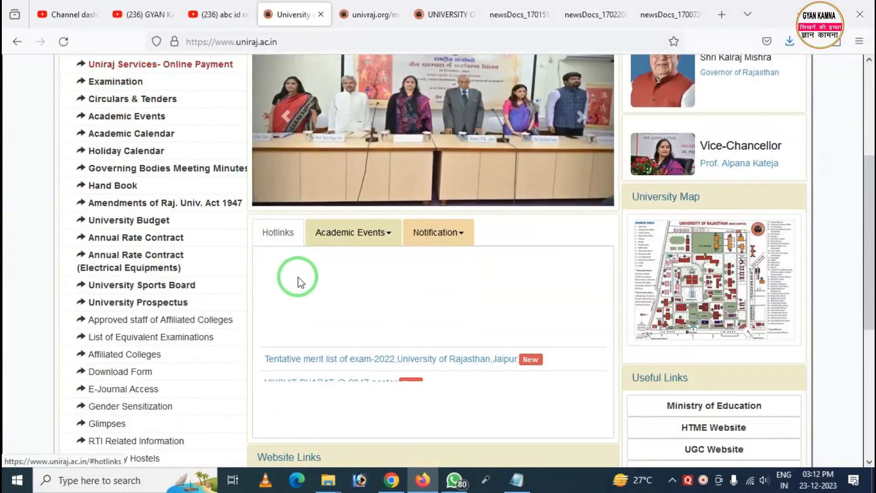
scroll(297, 280, up, 4)
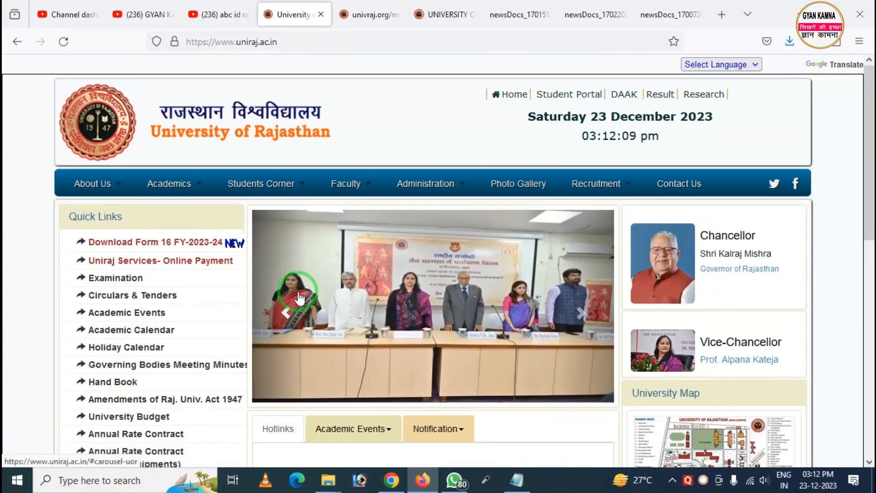
scroll(299, 298, down, 10)
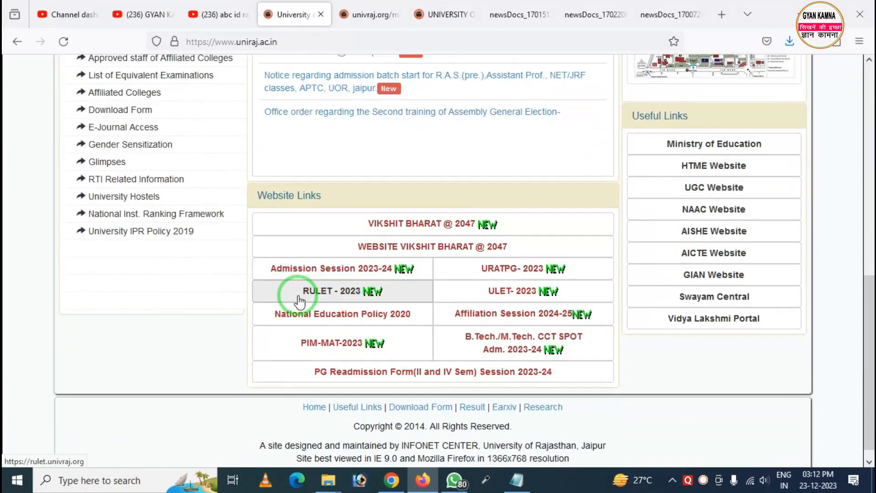
scroll(299, 299, up, 10)
click(361, 16)
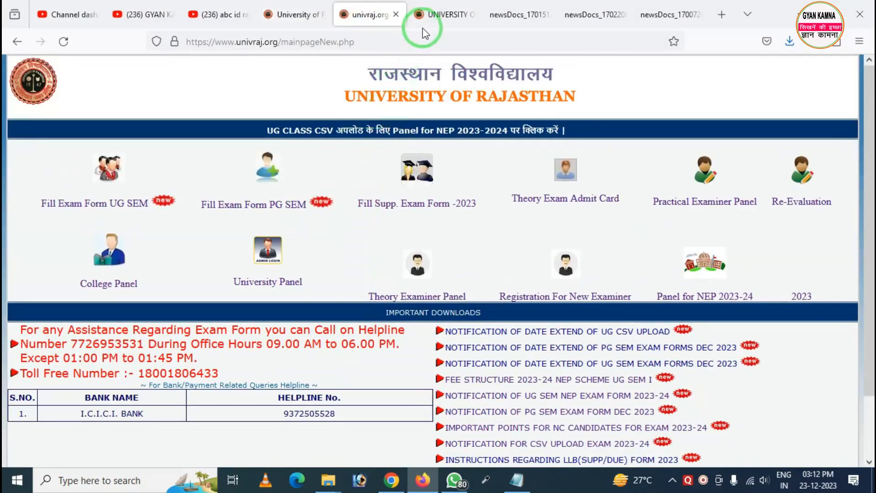
click(427, 16)
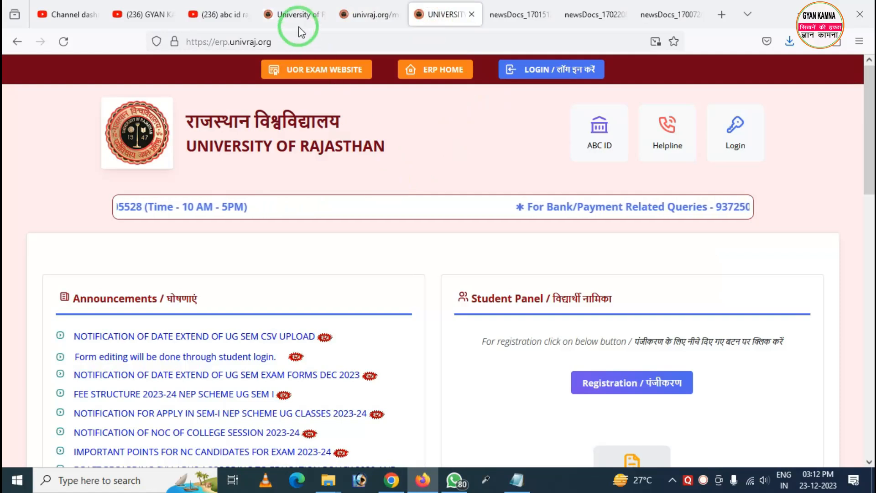
click(298, 16)
click(143, 14)
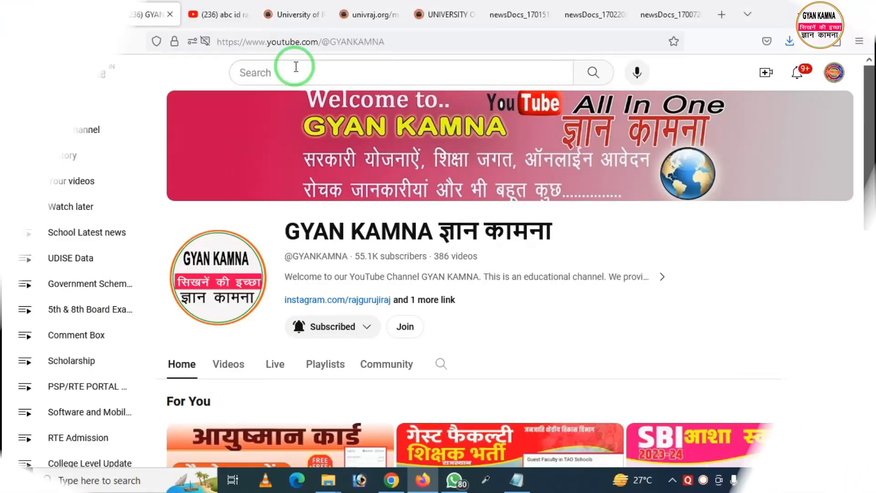
click(294, 15)
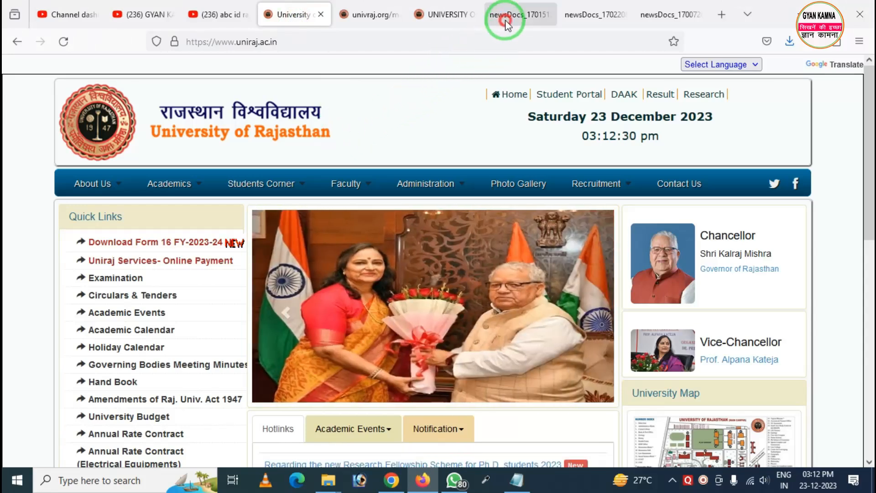
Open the newsDocs_1701512215.pdf exam form notification and examine the no-late-fee application dates for non-collegiate first and second semester candidates.
click(507, 15)
scroll(418, 235, down, 4)
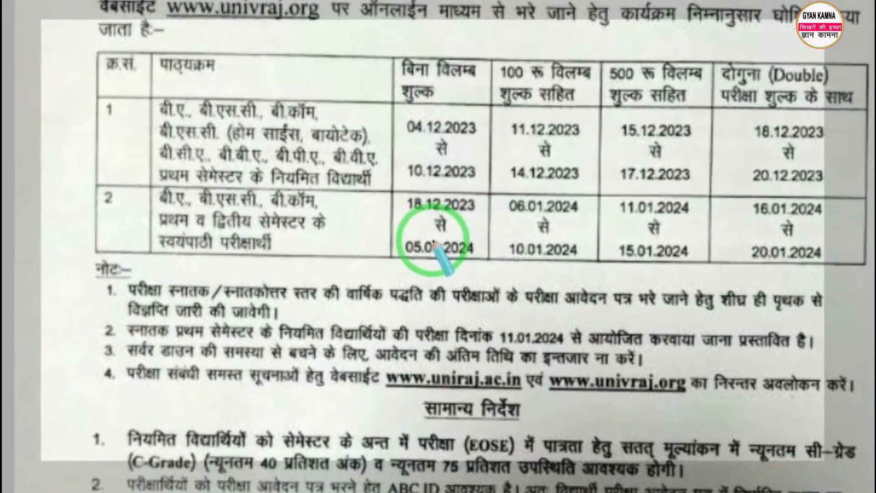
drag(363, 170, 423, 267)
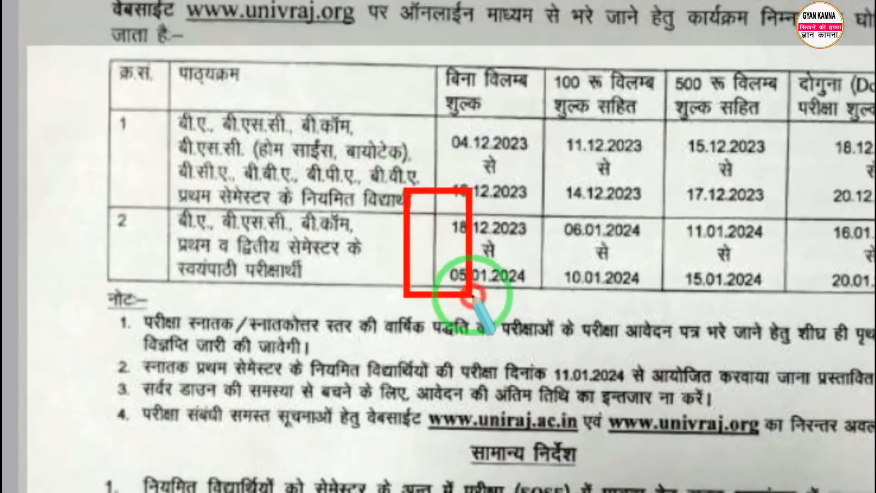
drag(473, 297, 551, 313)
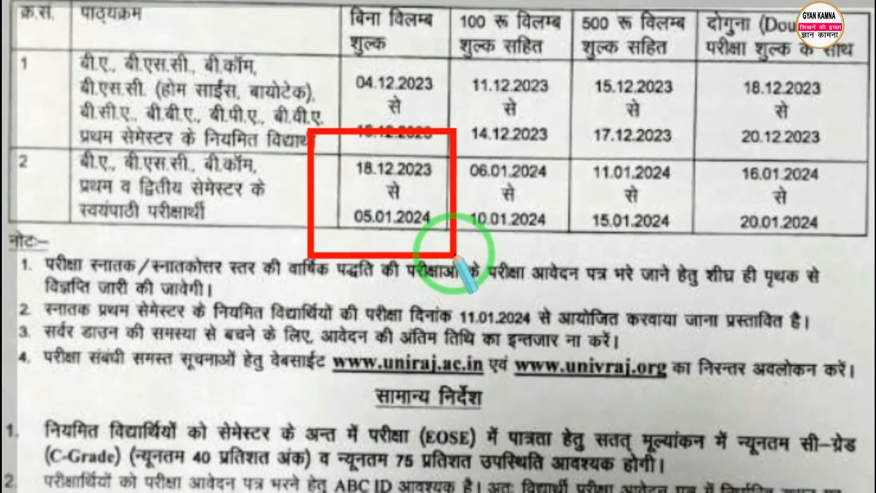
drag(455, 255, 445, 250)
right_click(441, 249)
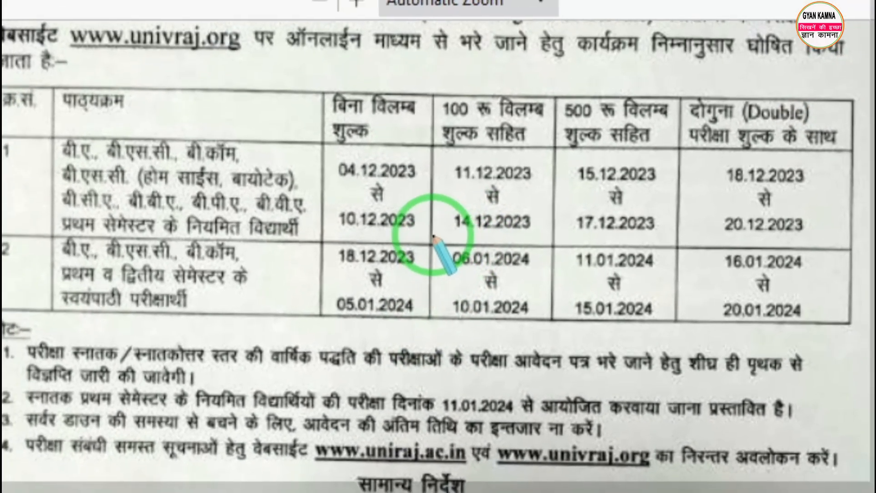
Examine the non-collegiate application dates with the 100 rupee late fee, 500 rupee late fee and double exam fee.
drag(428, 191, 451, 253)
drag(453, 289, 529, 322)
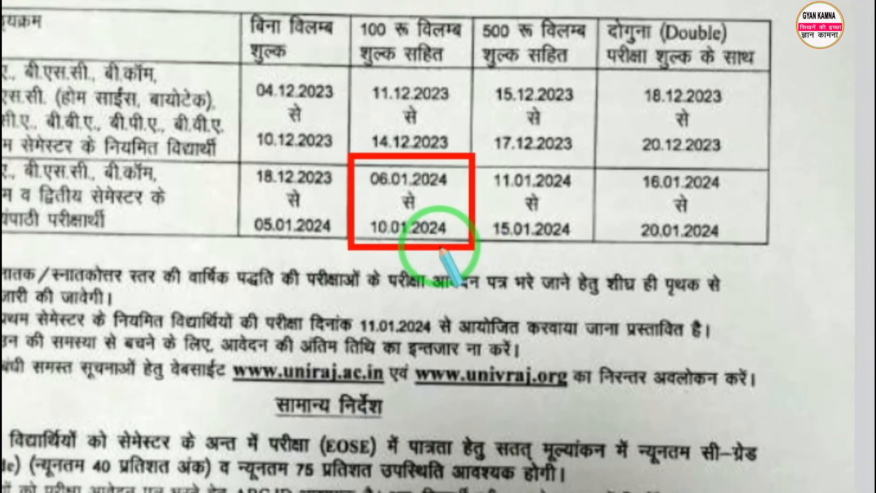
right_click(441, 248)
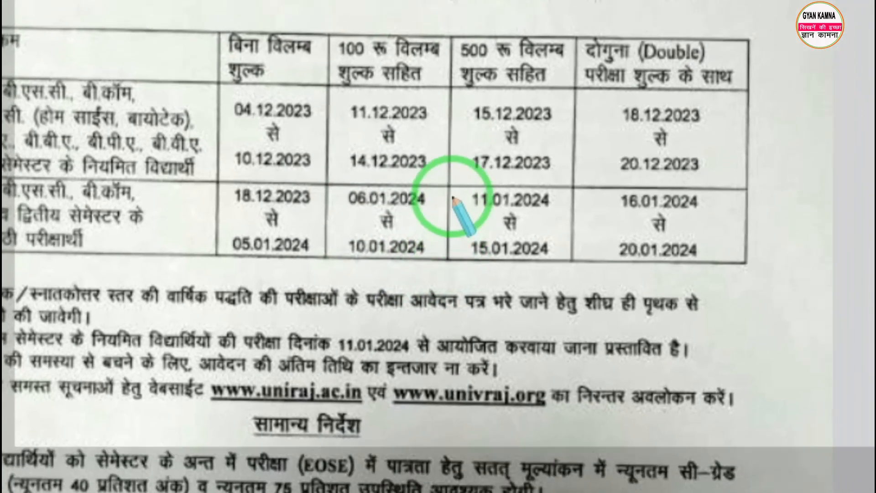
drag(469, 148, 479, 197)
mouse_move(453, 245)
mouse_down()
mouse_move(525, 288)
mouse_move(572, 292)
mouse_up()
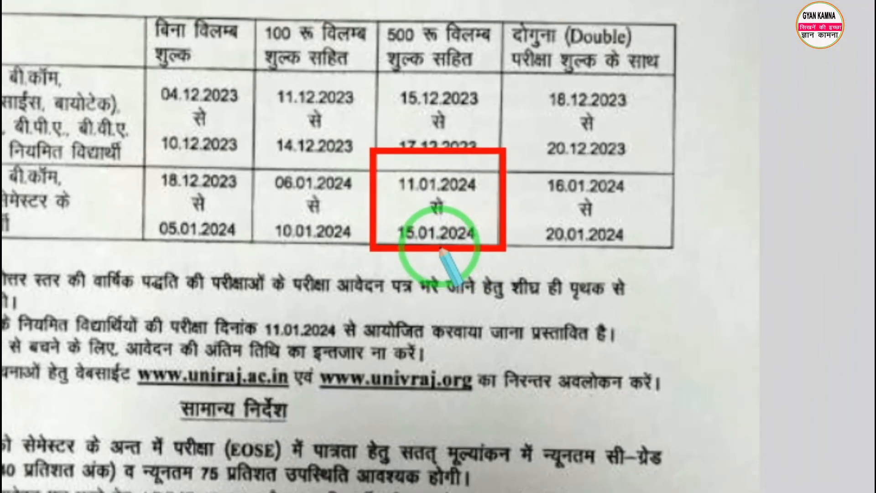
right_click(441, 248)
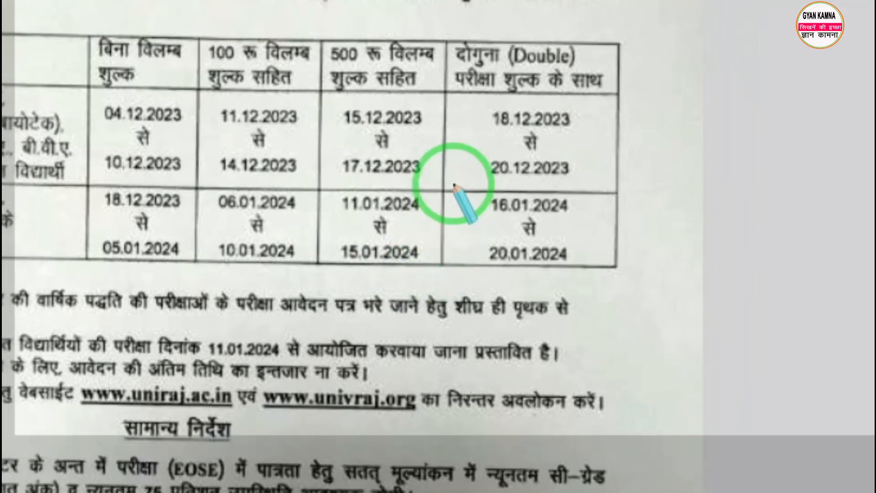
mouse_move(467, 165)
mouse_down()
mouse_move(512, 224)
mouse_move(573, 258)
mouse_up()
drag(515, 277, 539, 287)
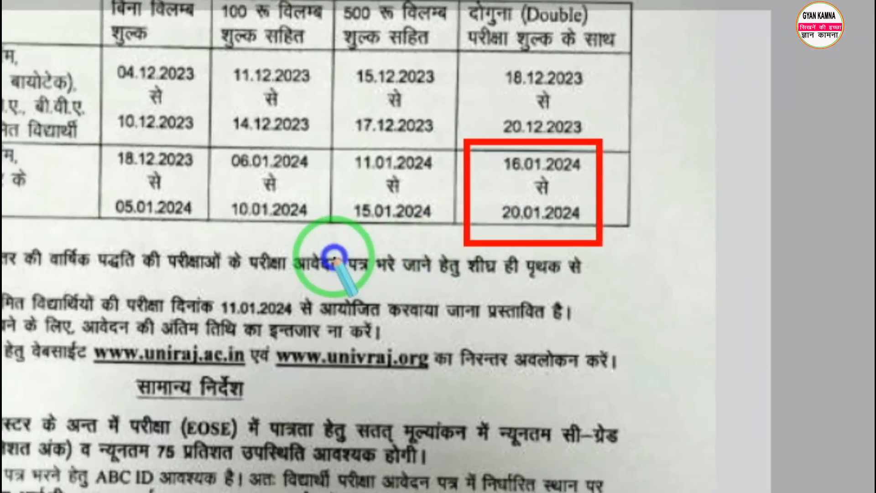
right_click(279, 260)
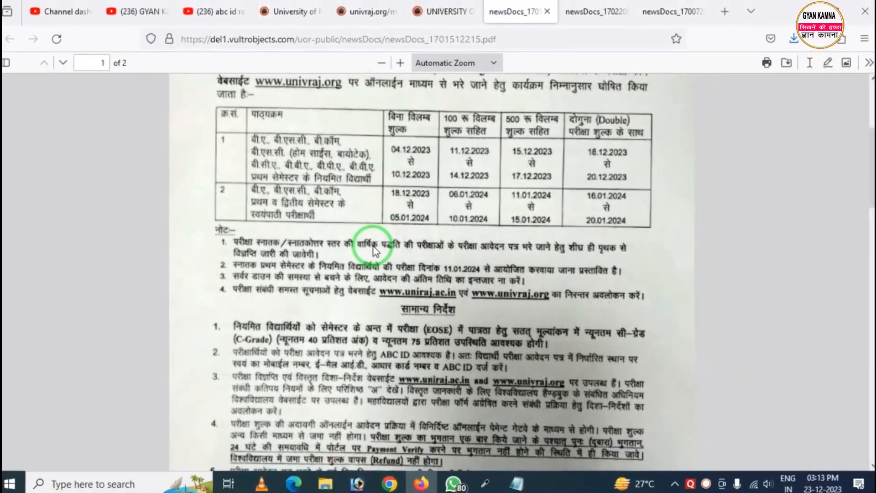
scroll(375, 261, up, 4)
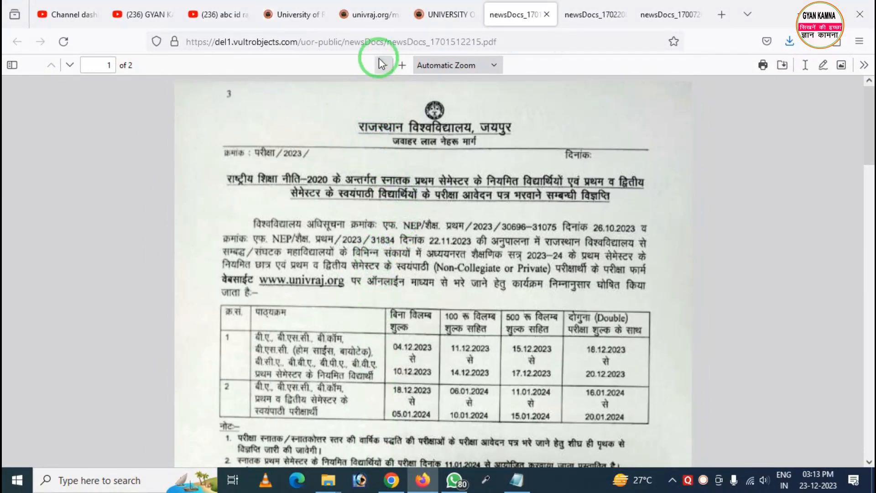
Check the UG semester exam form option on the univraj.org exam portal and open student registration on the ERP portal.
click(371, 15)
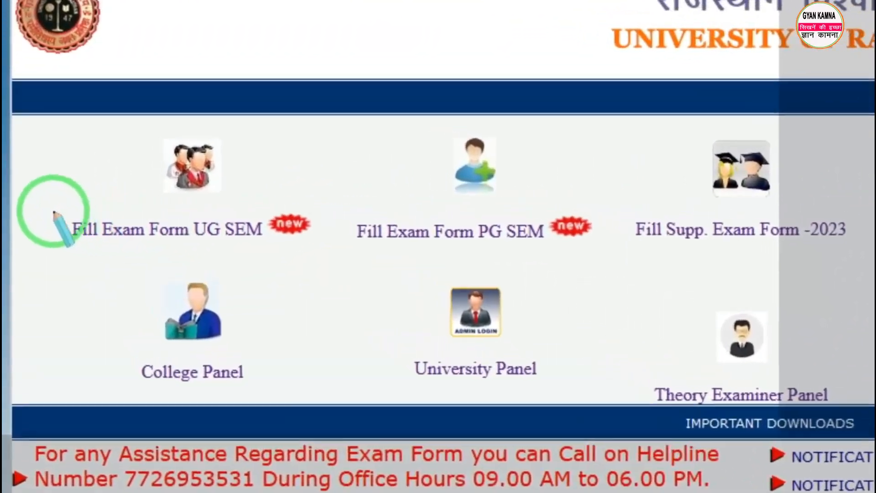
mouse_move(39, 213)
mouse_down()
mouse_move(108, 259)
mouse_move(320, 278)
mouse_up()
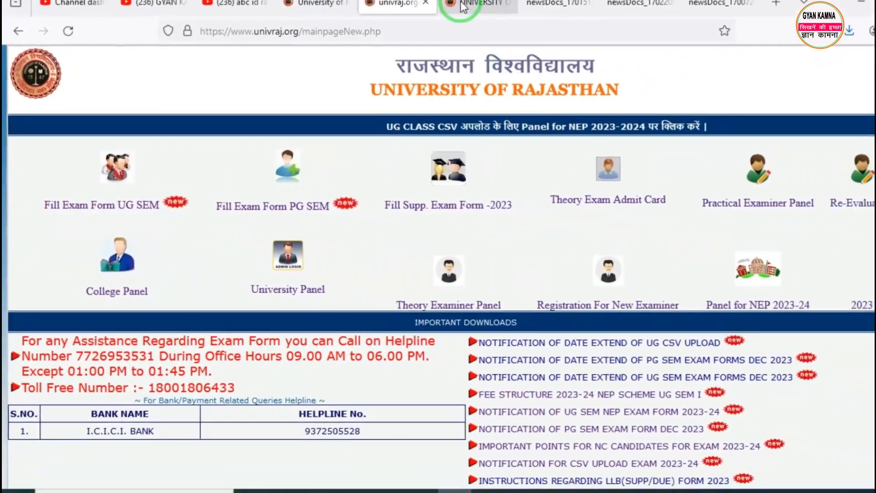
click(461, 7)
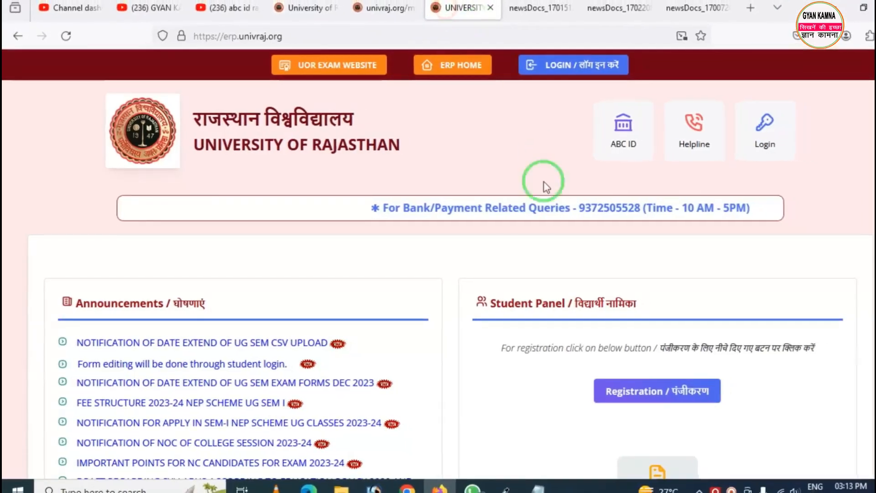
scroll(560, 259, down, 2)
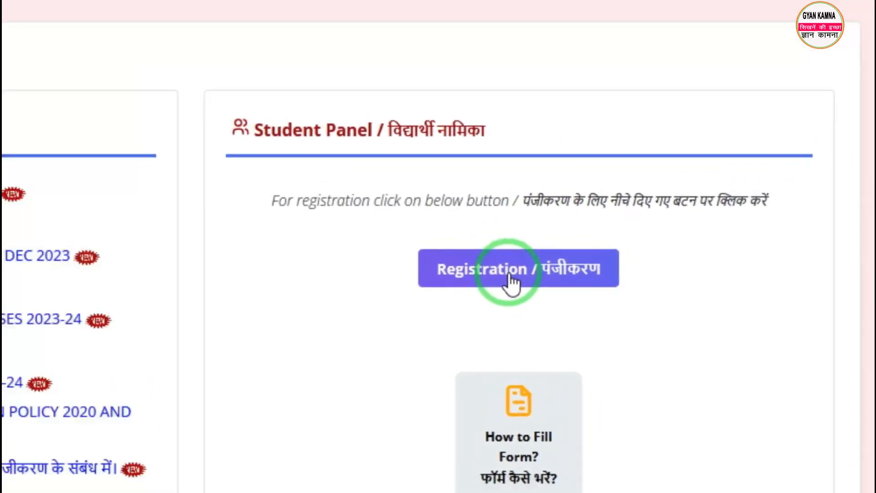
click(597, 311)
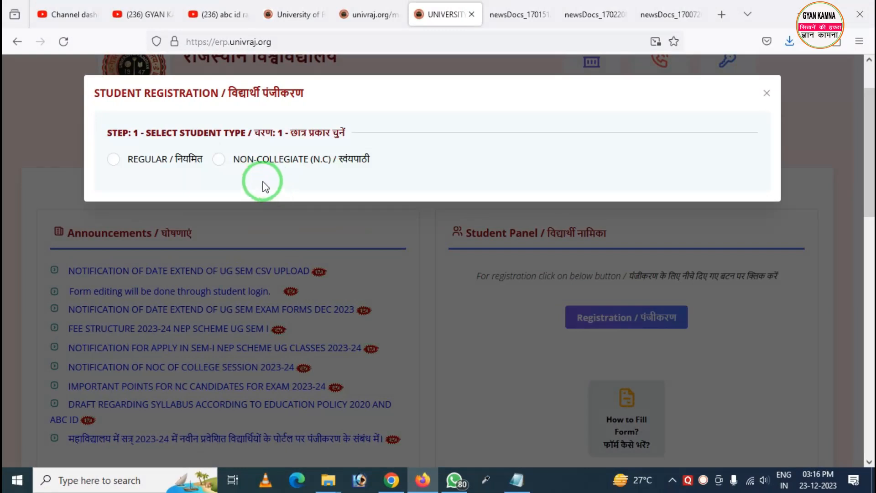
Compare the two student types and select NON-COLLEGIATE (N.C) for the registration.
drag(89, 138, 188, 177)
mouse_move(206, 141)
mouse_down()
mouse_move(240, 179)
mouse_move(336, 180)
mouse_up()
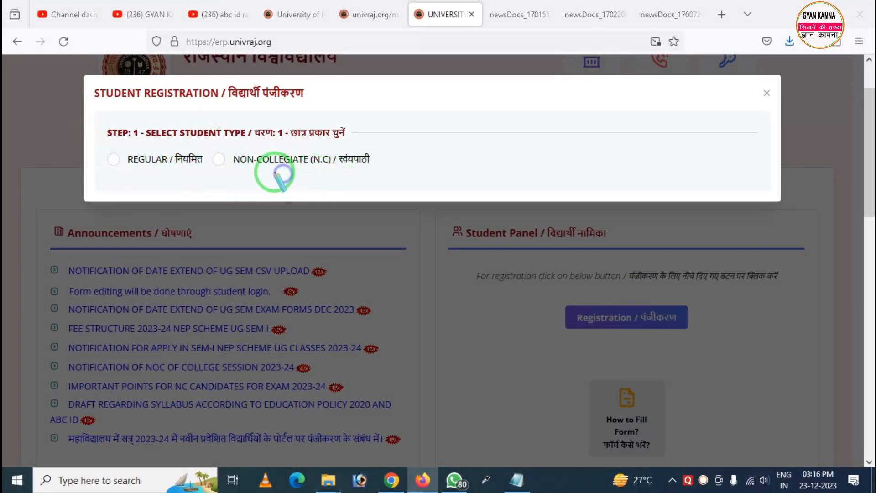
click(219, 163)
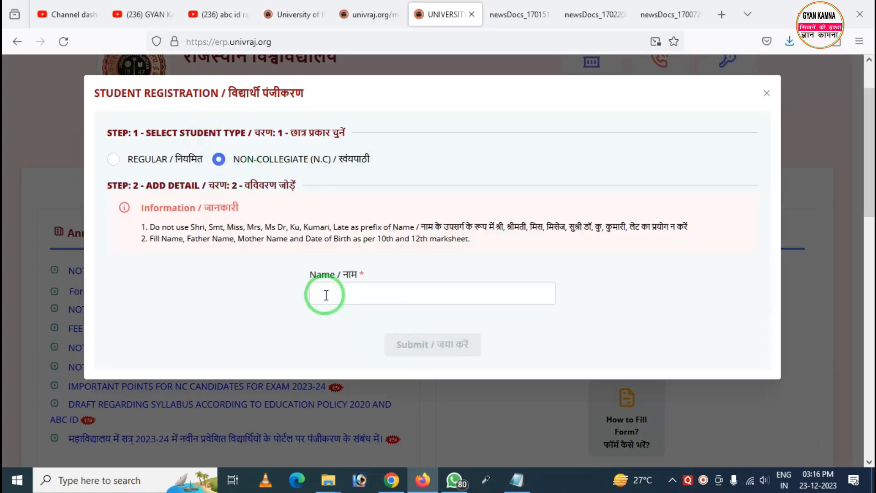
Examine the name field and the instructions on name prefixes and matching the 10th and 12th marksheets.
mouse_move(290, 261)
mouse_down()
mouse_move(446, 323)
mouse_move(532, 316)
mouse_up()
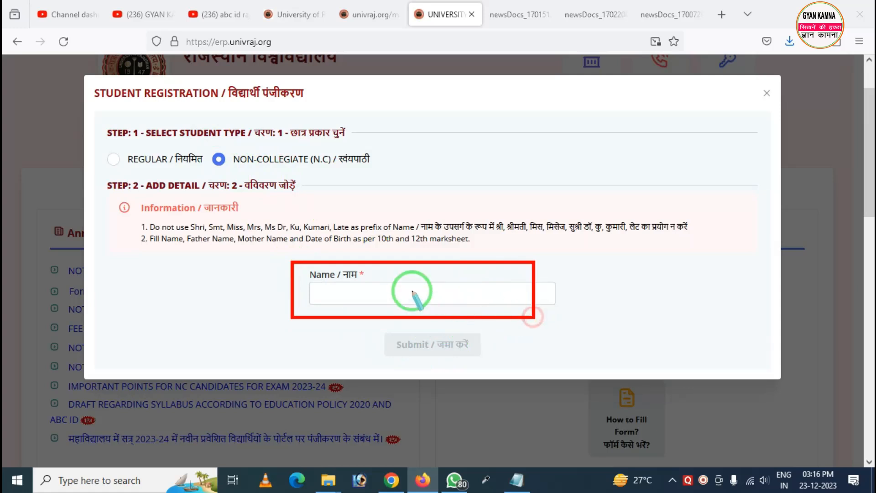
click(380, 281)
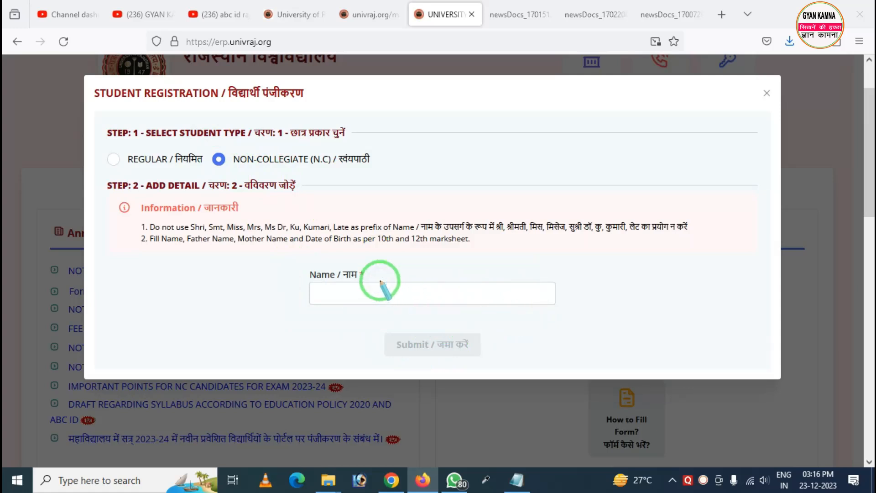
mouse_move(469, 206)
mouse_down()
mouse_move(535, 239)
mouse_move(631, 236)
mouse_up()
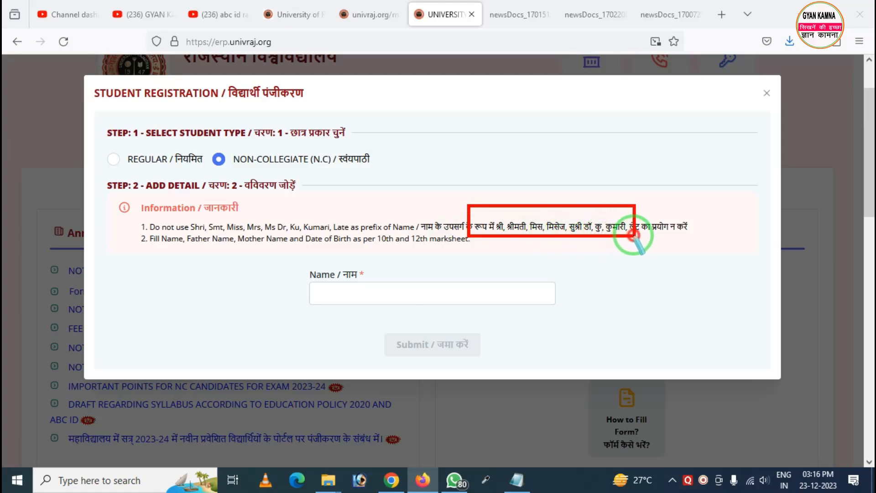
click(502, 243)
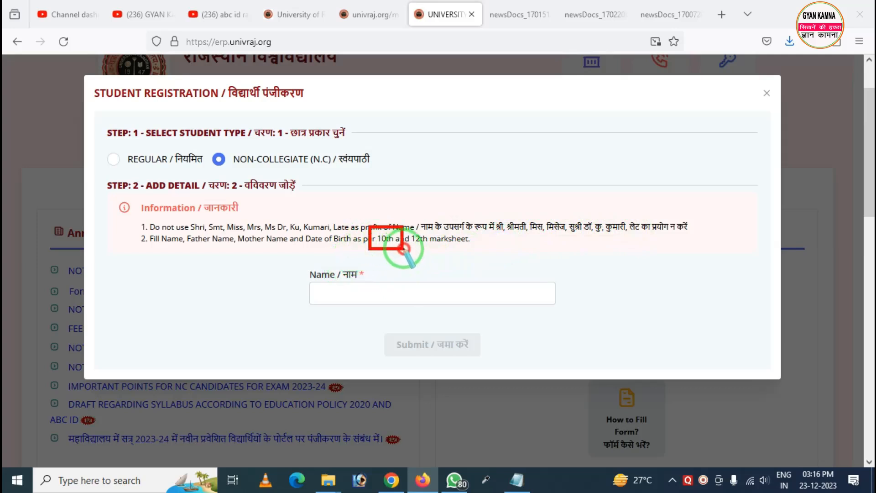
drag(402, 248, 464, 252)
click(371, 254)
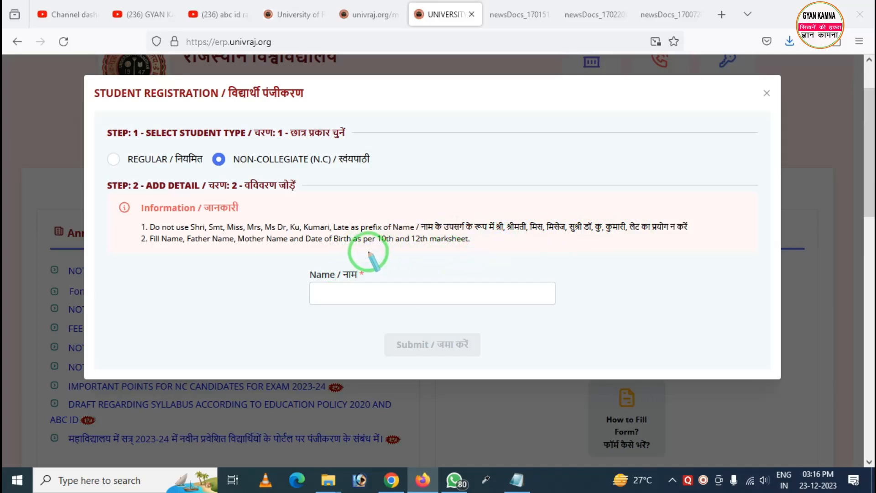
Enter the student's full name and mobile number in the registration form.
click(351, 294)
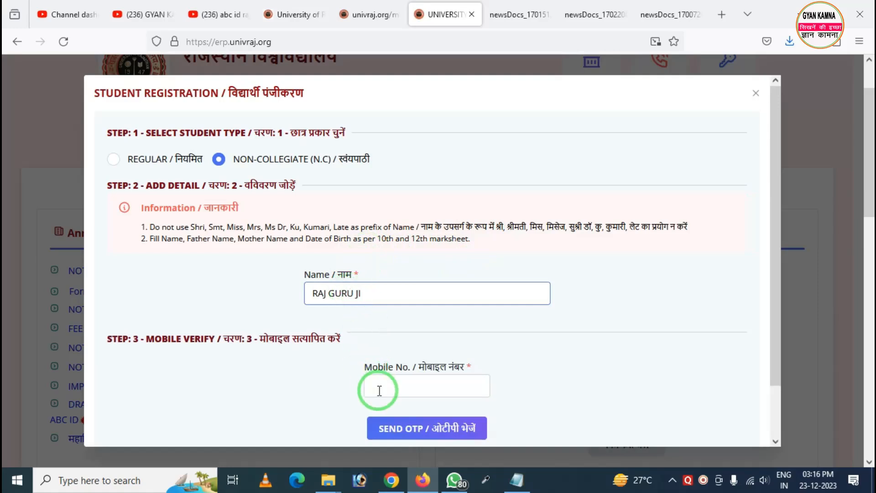
click(380, 391)
text(9)
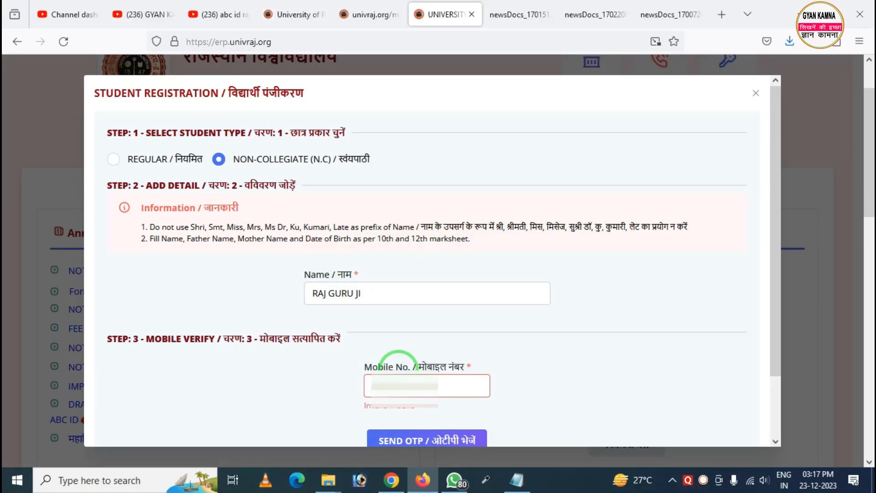
text(0)
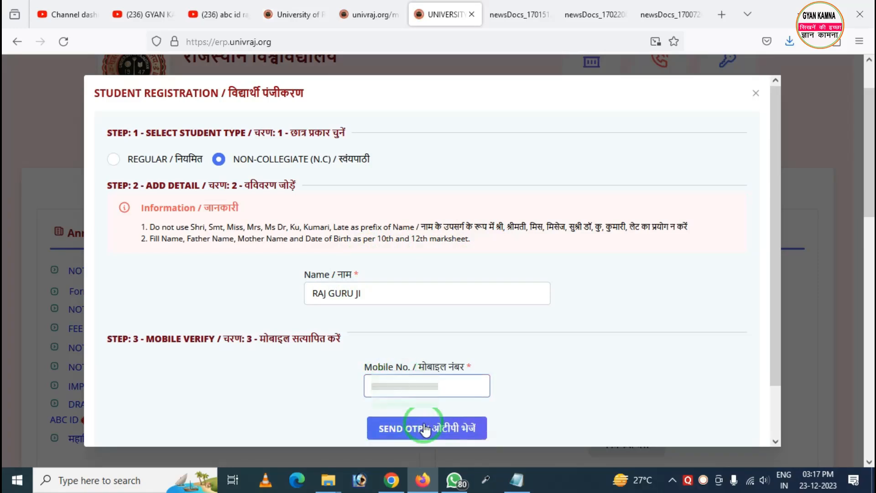
Request an OTP for the mobile number, enter the received OTP and verify it.
click(424, 429)
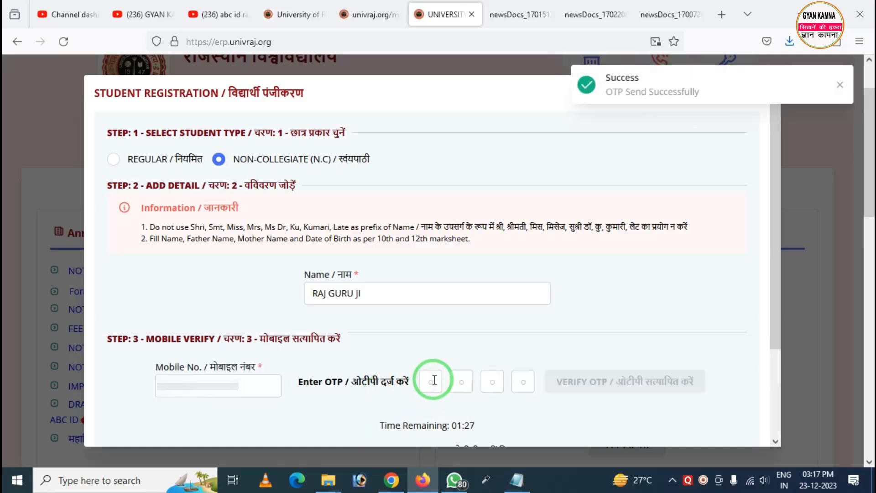
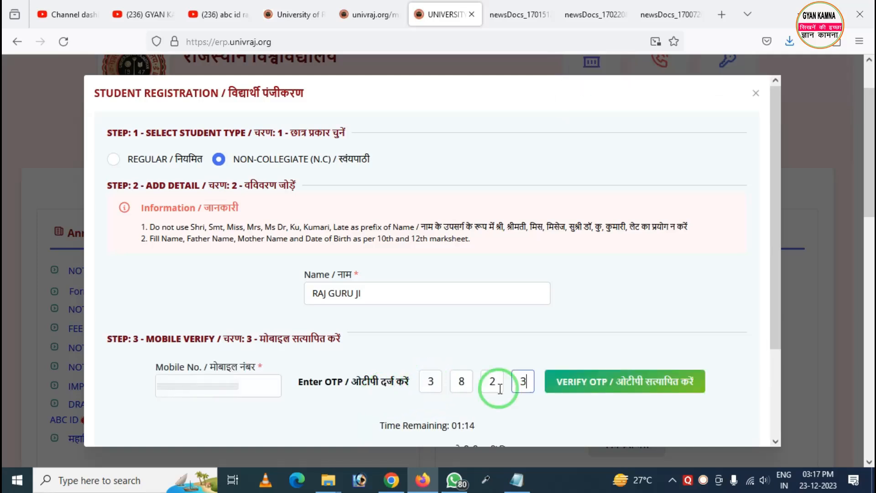
click(603, 393)
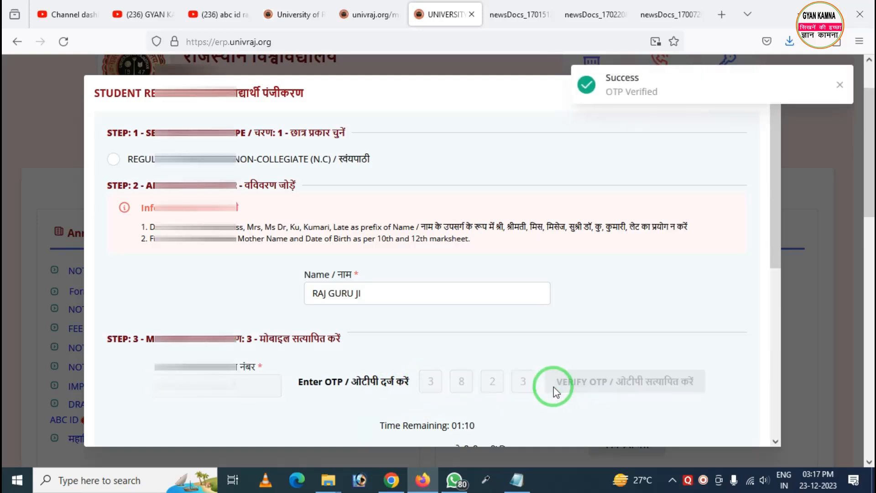
Create and confirm the account password and submit the student registration.
scroll(548, 387, down, 5)
scroll(319, 320, down, 2)
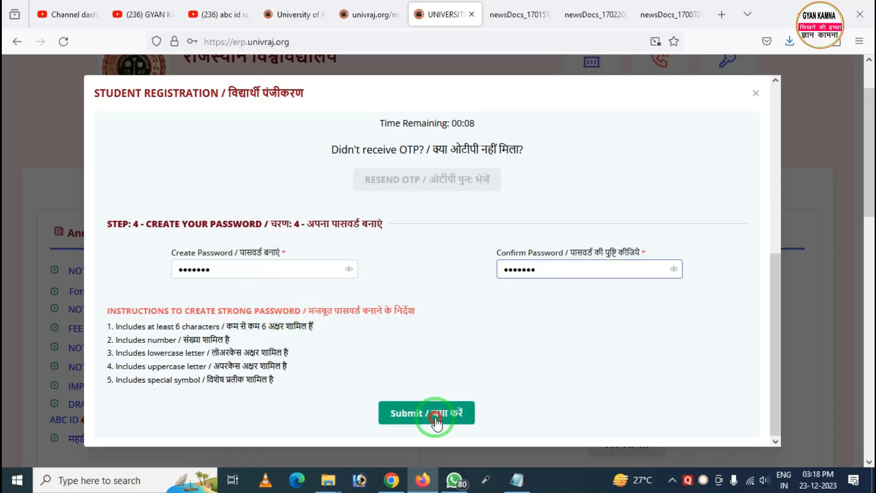
click(436, 422)
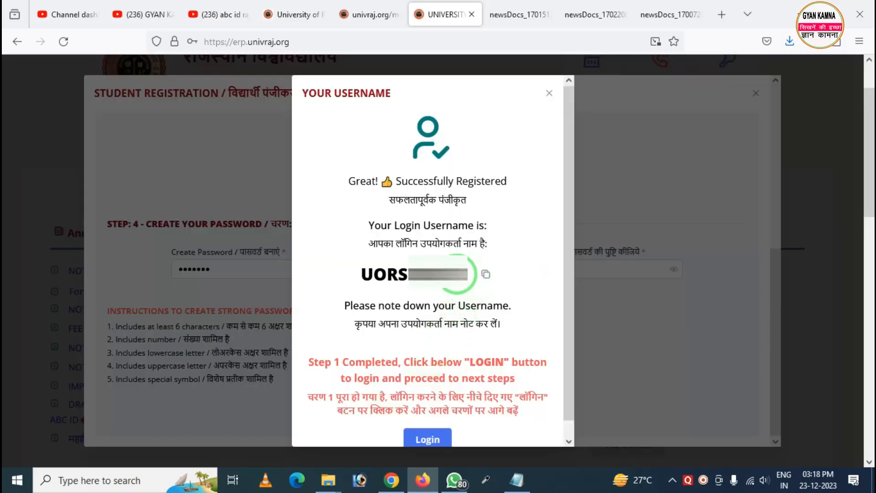
Copy the issued login username and log in to the student portal with it and the account password.
click(488, 276)
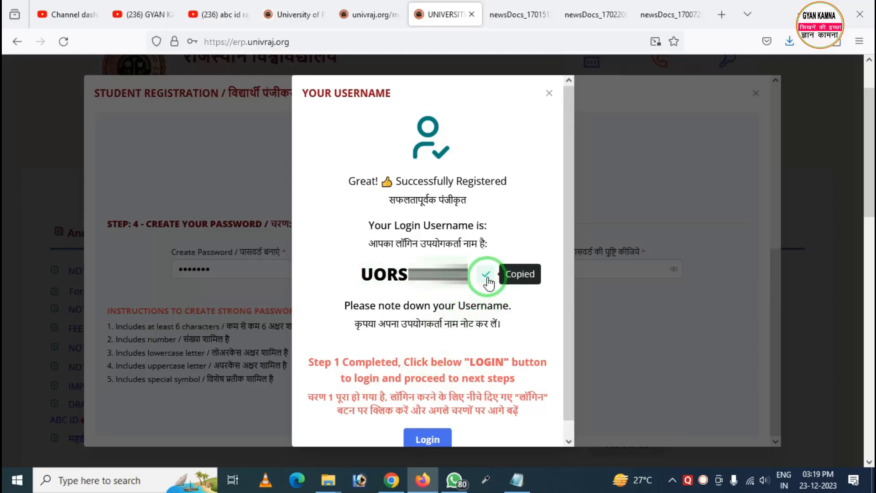
click(429, 441)
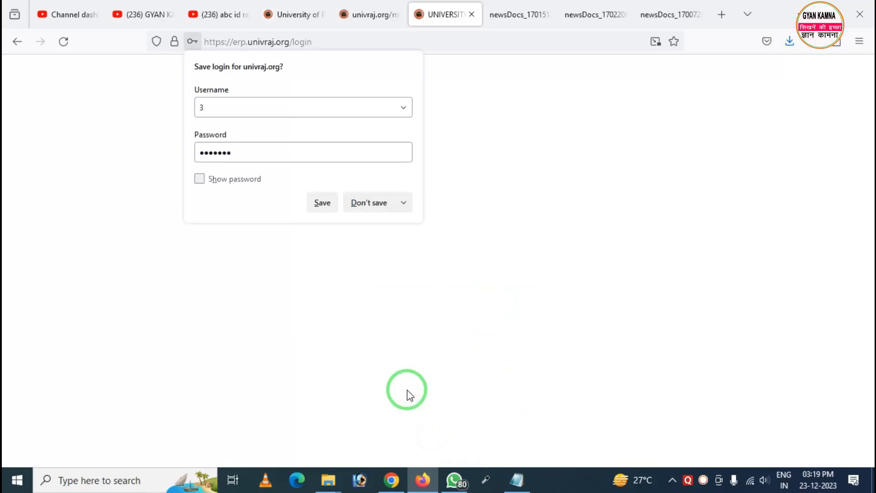
scroll(589, 345, down, 4)
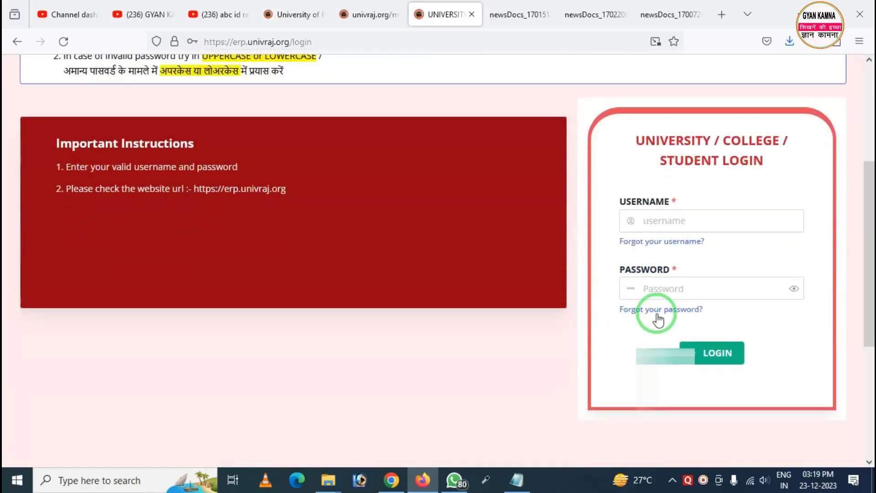
click(674, 226)
key(ctrl+v)
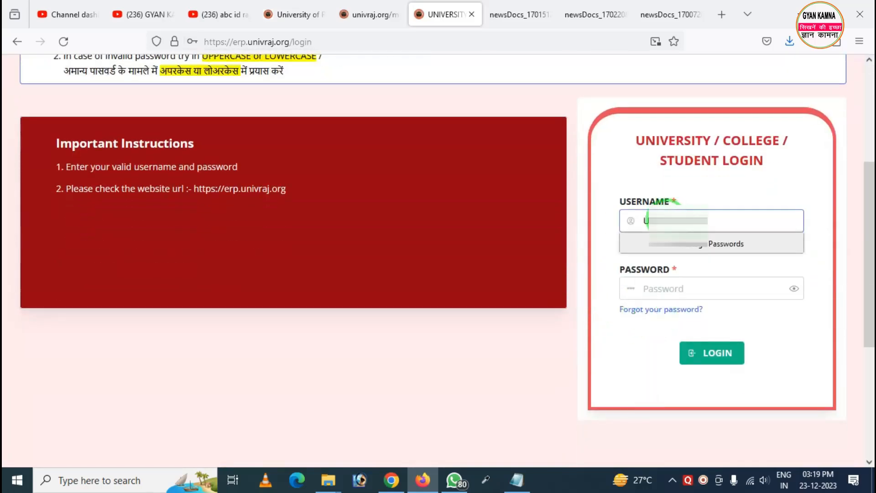
click(663, 288)
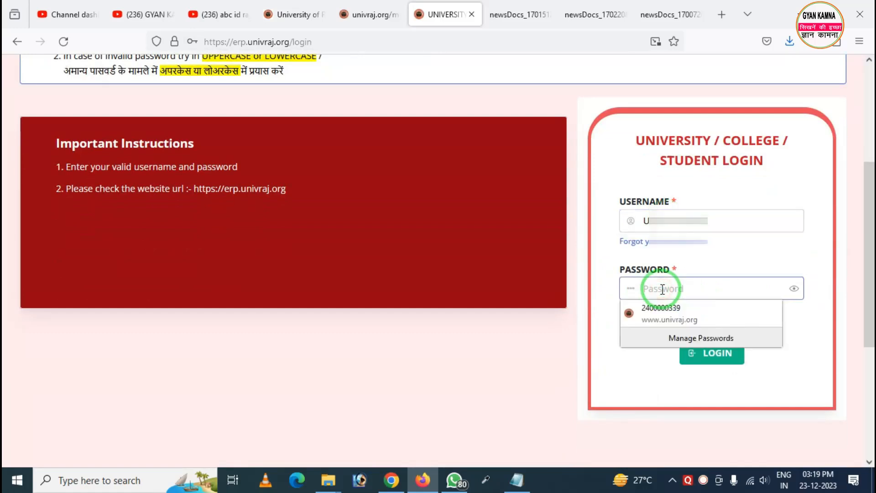
text(•)
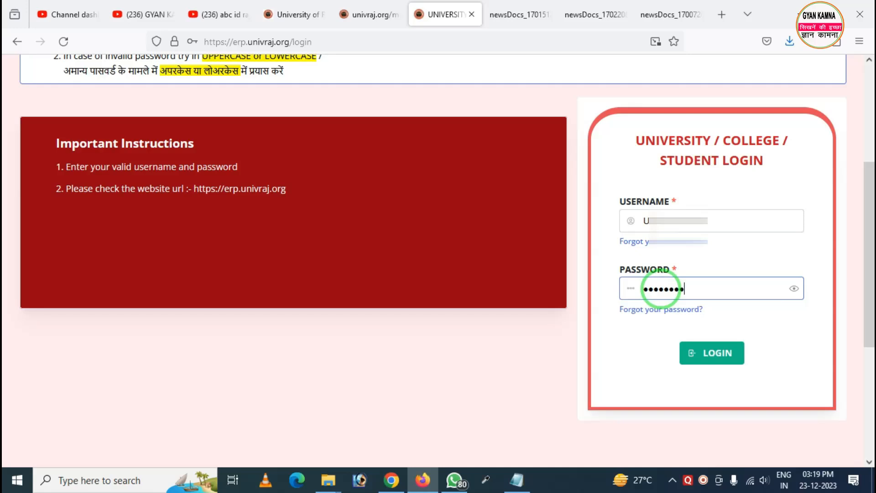
click(712, 351)
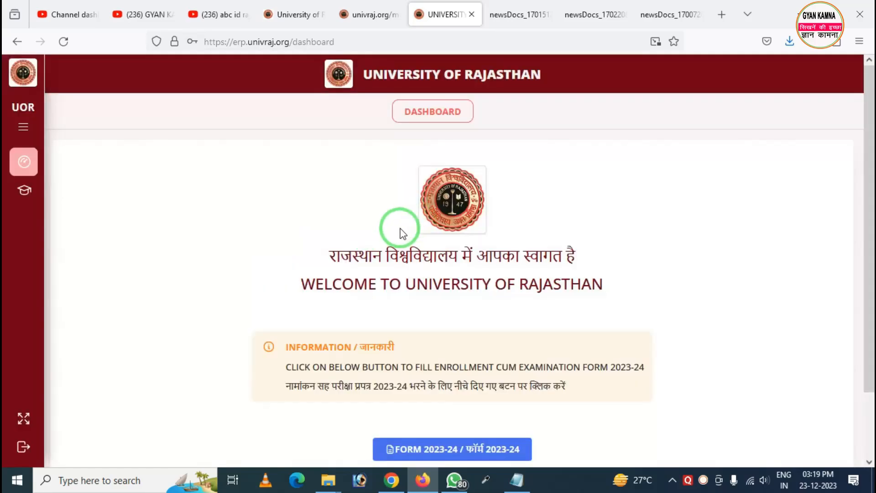
Open the 2023-24 enrolment cum examination form, review its stages and instructions, and continue to the Verify ABC Id stage.
scroll(435, 247, down, 2)
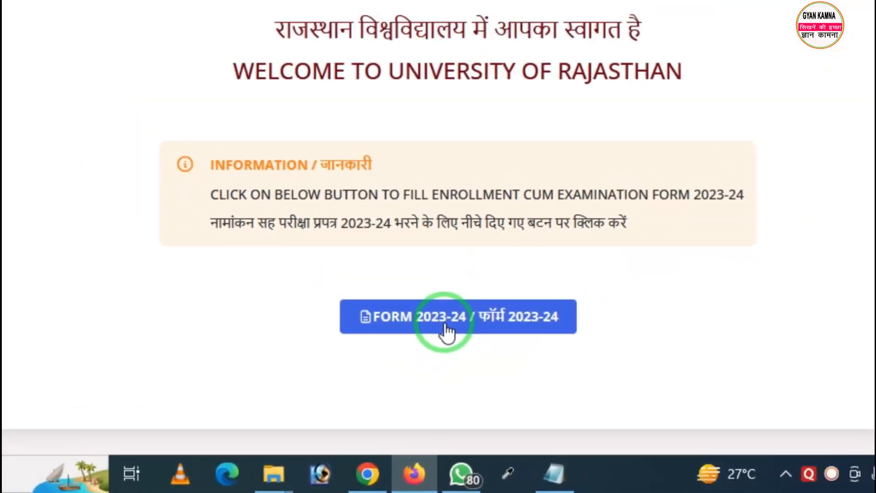
click(454, 288)
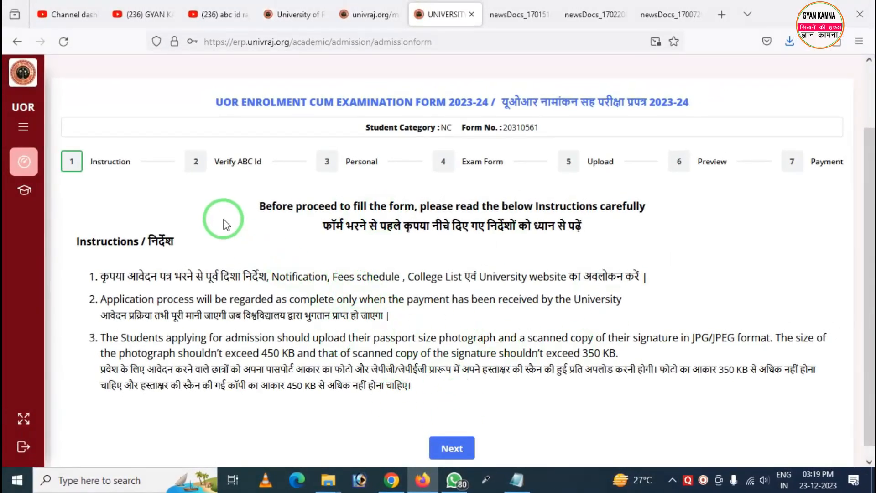
mouse_move(48, 132)
mouse_down()
mouse_move(673, 192)
mouse_move(806, 179)
mouse_move(832, 186)
mouse_up()
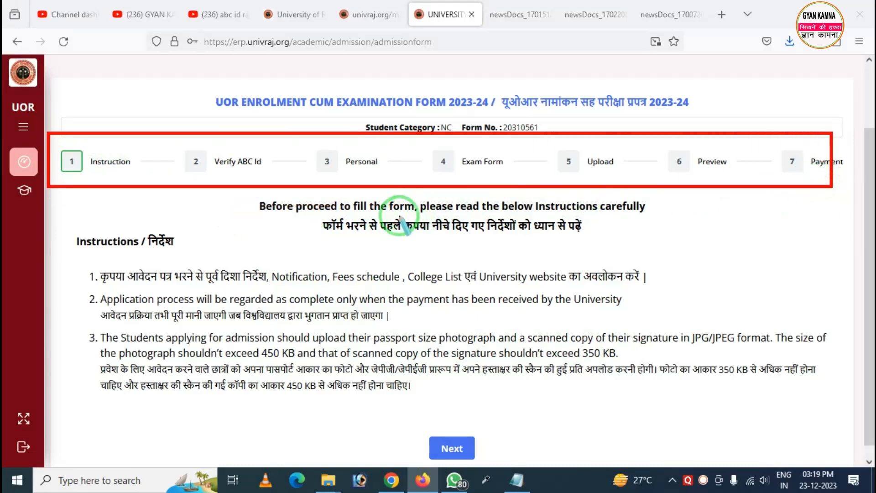
mouse_move(47, 145)
mouse_down()
mouse_move(313, 333)
mouse_move(526, 410)
mouse_move(582, 412)
mouse_up()
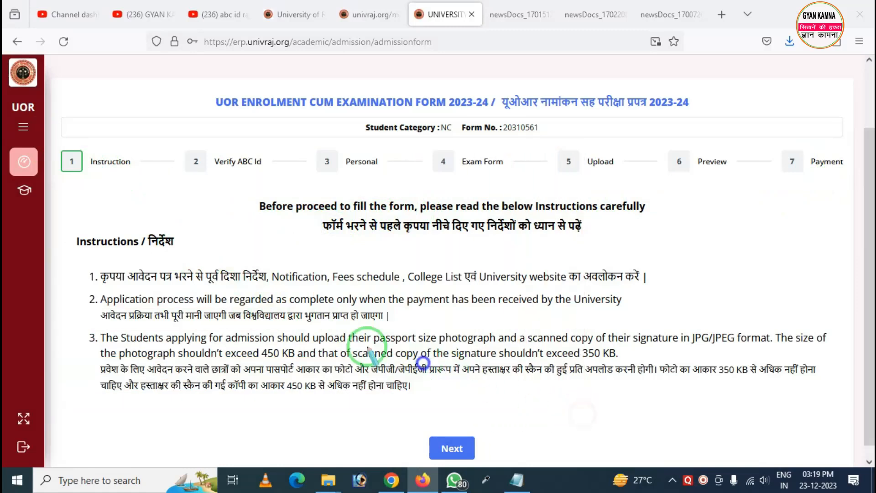
click(452, 448)
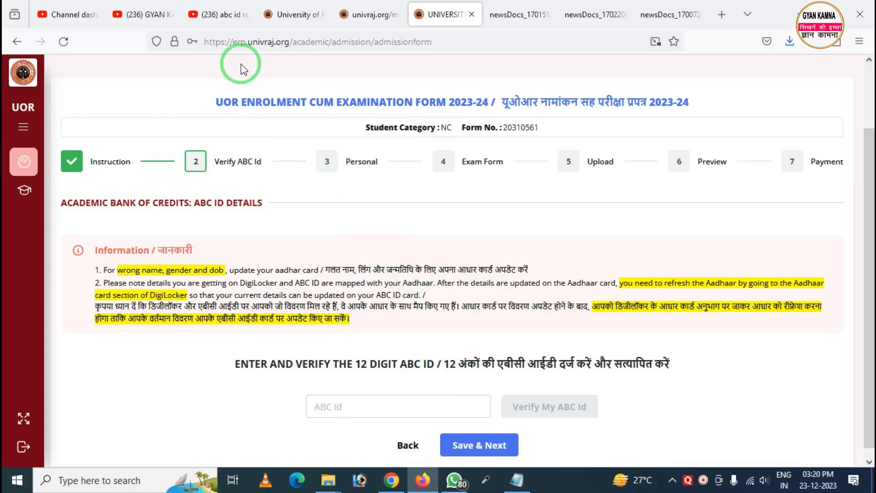
Look over the YouTube search results about ABC ID registration and return to the enrolment form.
click(223, 16)
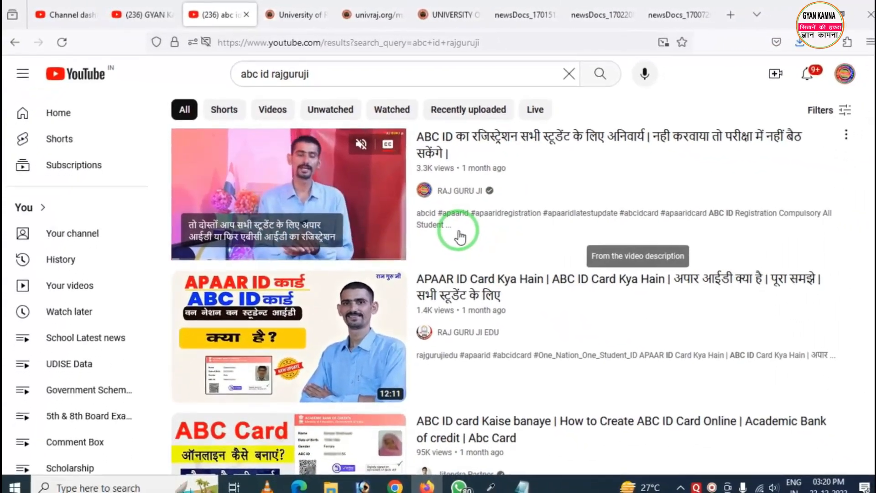
scroll(484, 257, down, 2)
scroll(457, 235, up, 2)
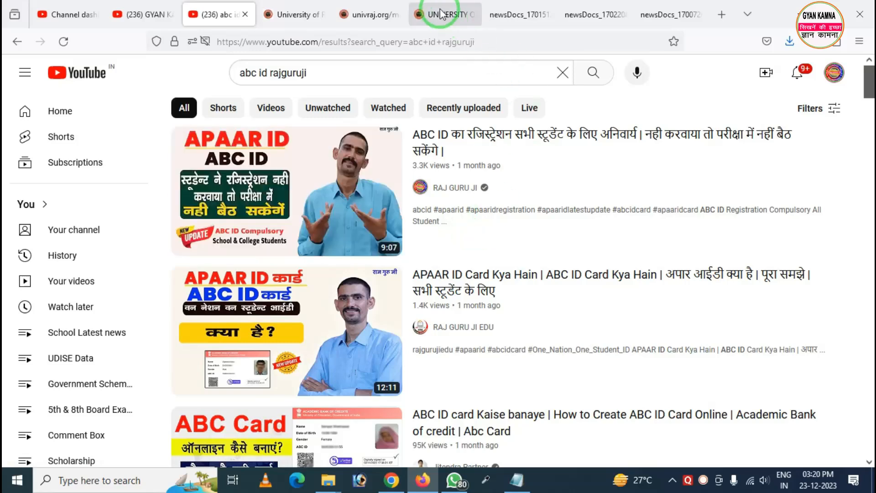
click(370, 10)
click(445, 14)
Enter the student's 12-digit ABC ID in the enrolment form and verify it.
click(379, 407)
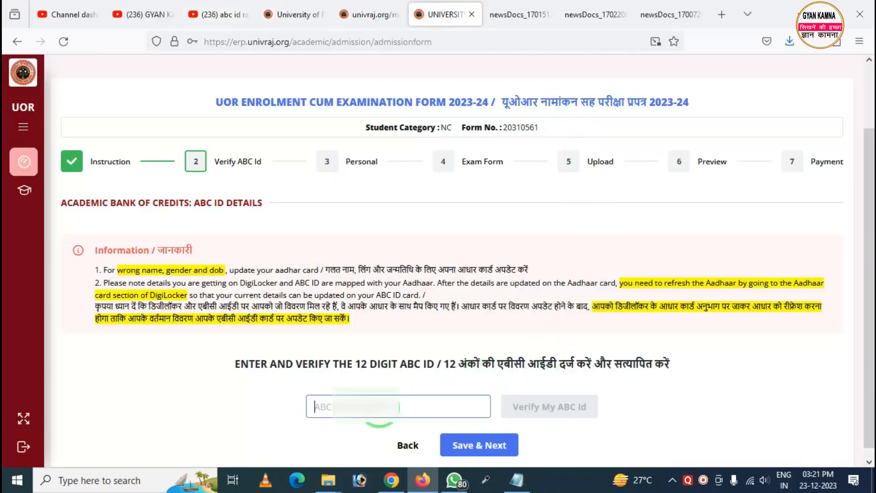
key(ctrl+v)
click(520, 411)
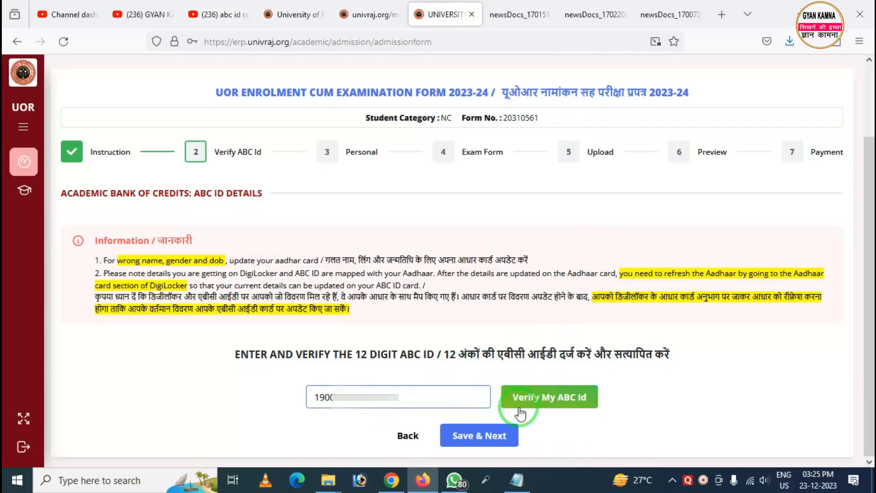
click(548, 406)
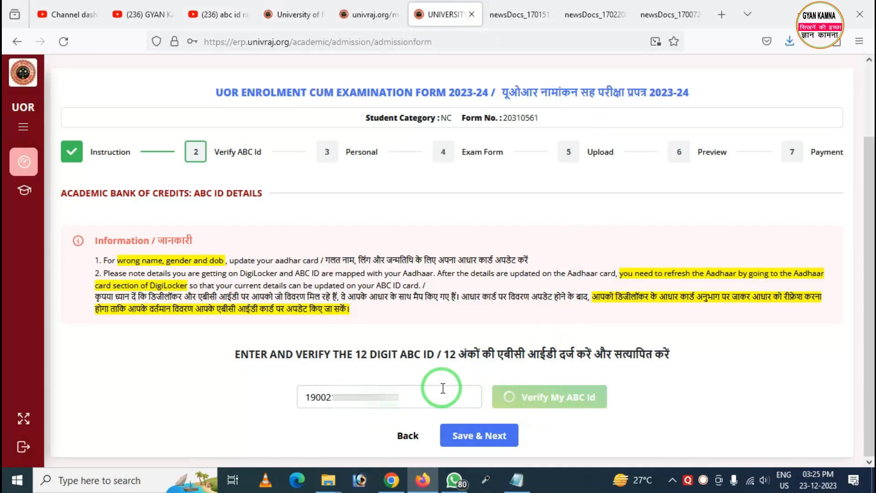
Examine the fetched ABC ID details and compare the name as per college with the name as per ABC ID.
scroll(443, 388, down, 3)
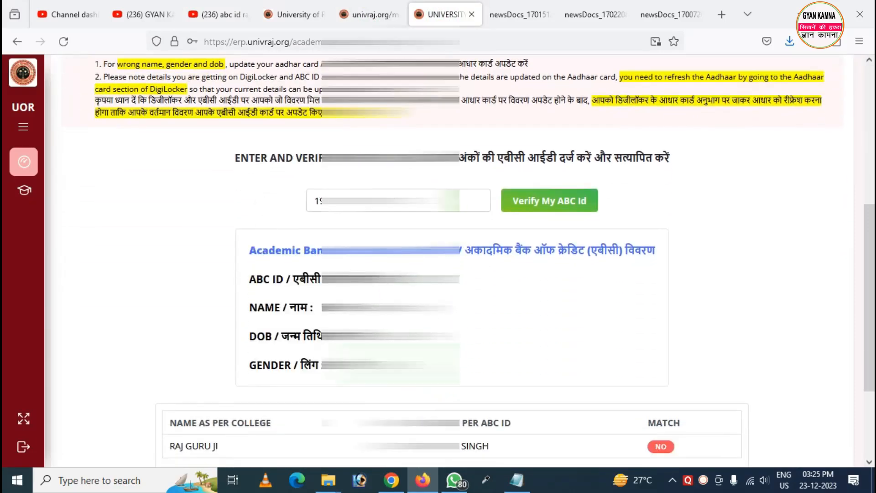
scroll(404, 369, down, 3)
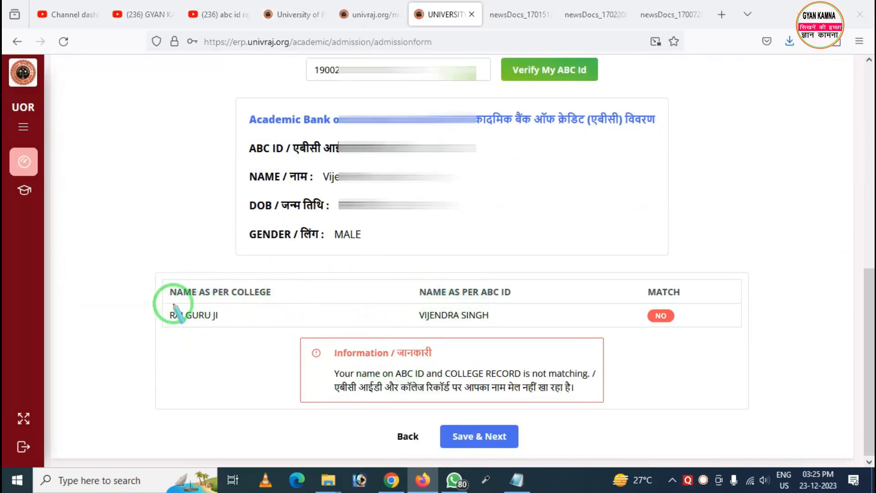
mouse_move(160, 292)
mouse_down()
mouse_move(176, 329)
mouse_move(228, 334)
mouse_up()
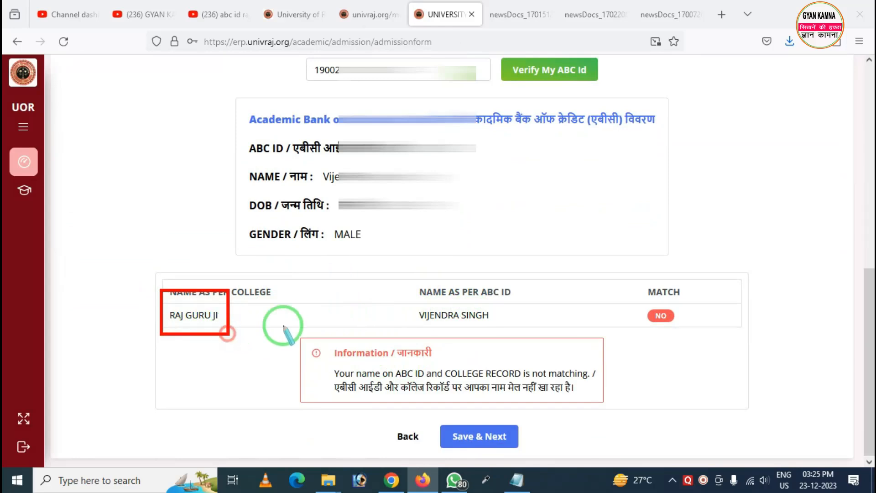
drag(387, 281, 512, 325)
right_click(507, 322)
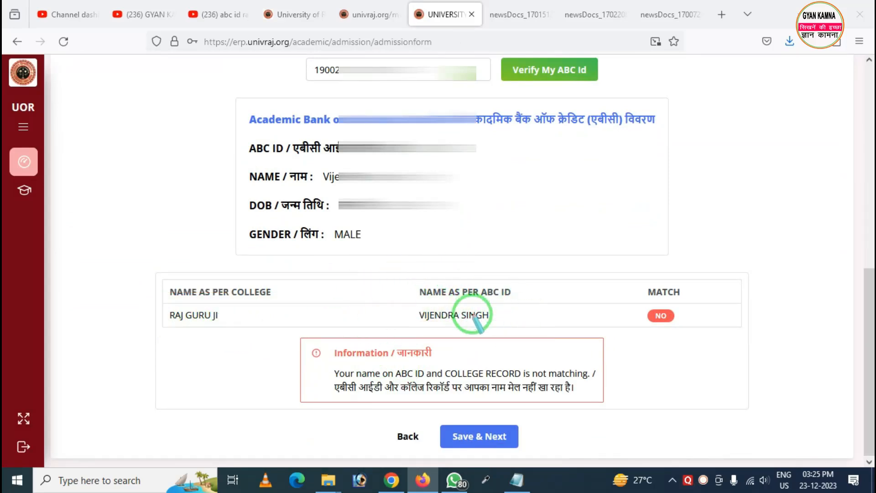
drag(630, 283, 693, 333)
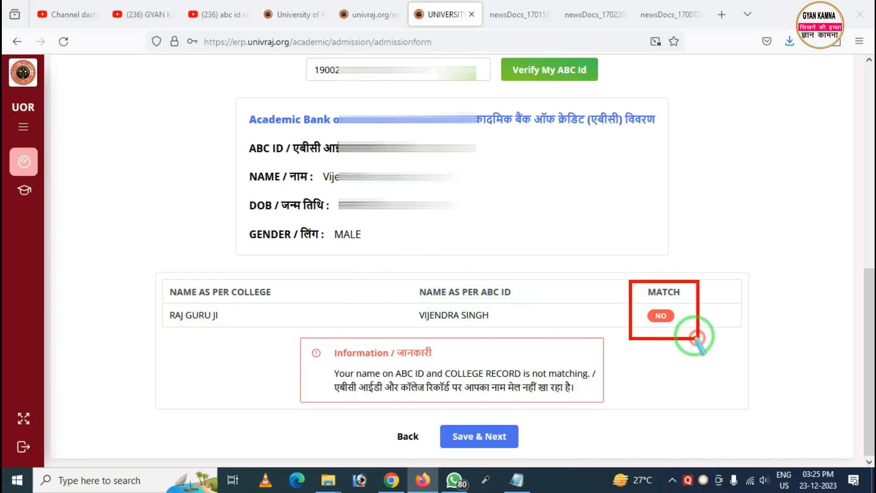
right_click(575, 321)
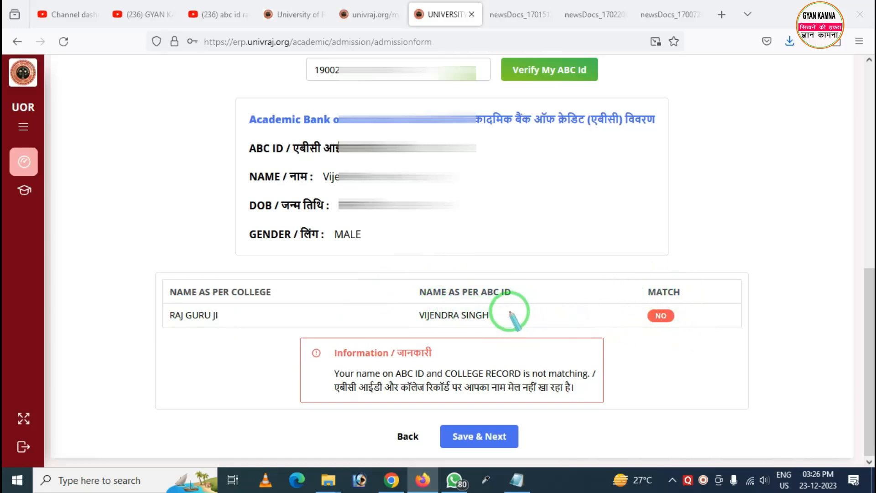
drag(153, 298, 514, 341)
right_click(489, 352)
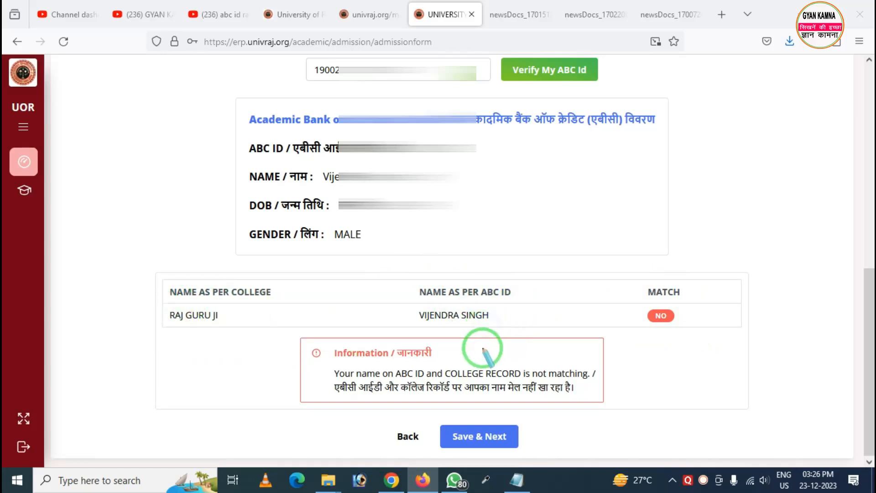
Save the ABC ID stage, continue to the Personal stage and review its name fields.
click(468, 437)
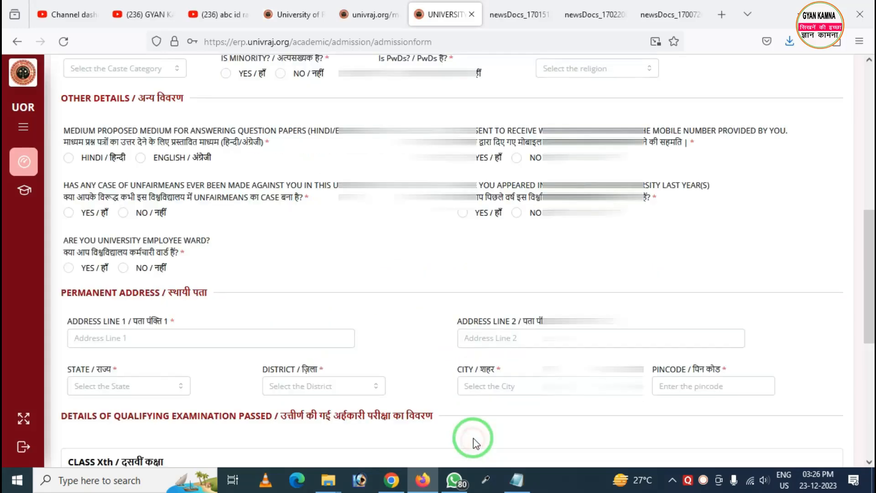
scroll(324, 364, up, 8)
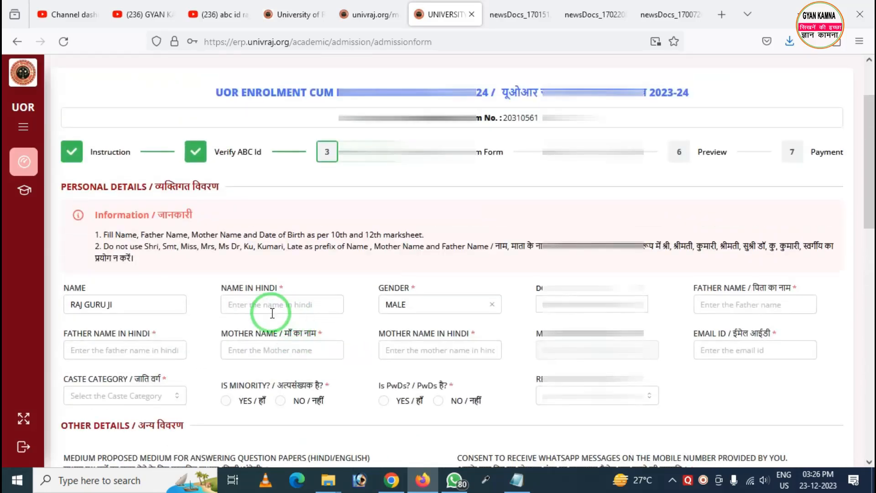
scroll(203, 314, down, 2)
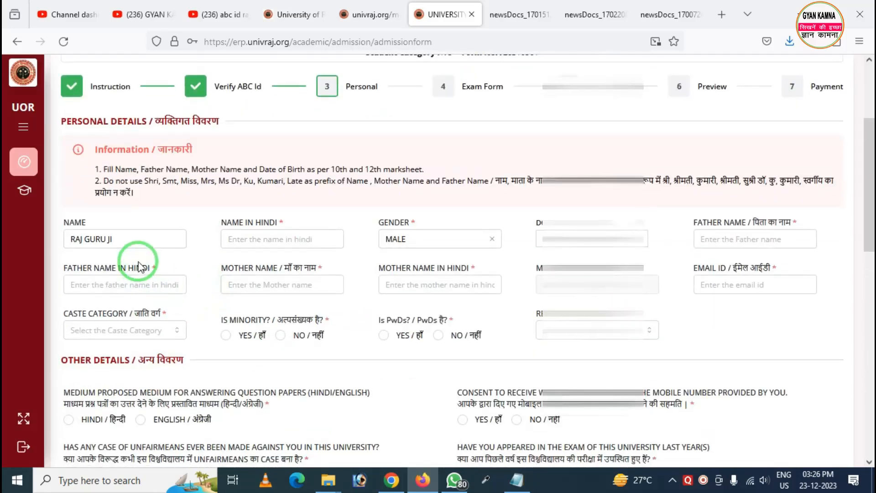
drag(46, 207, 178, 254)
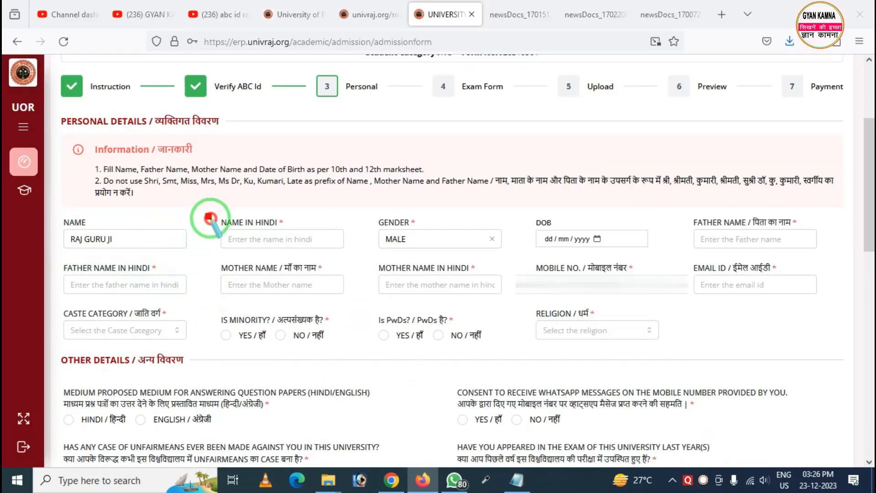
drag(203, 220, 315, 261)
Enter the student's full name in Hindi script in the personal details.
click(223, 243)
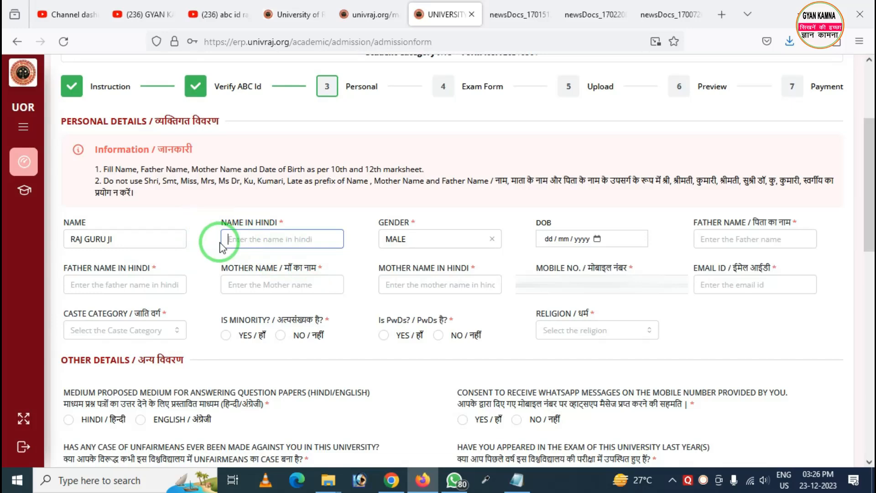
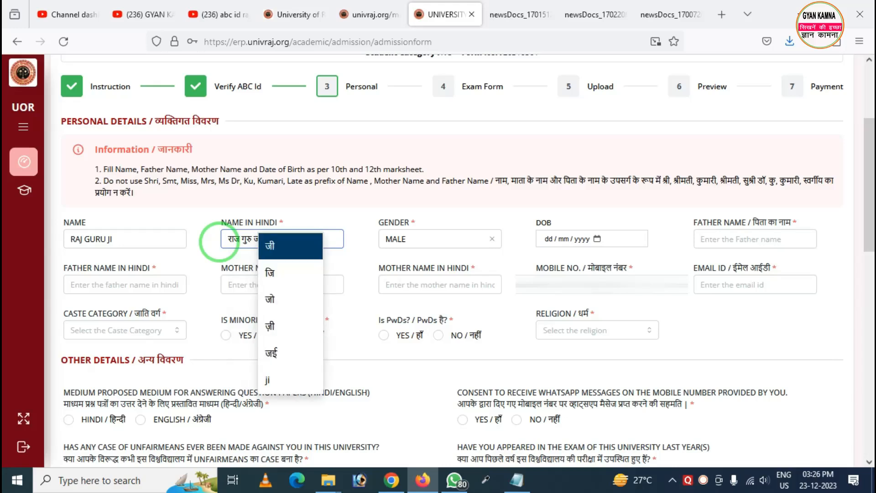
Keep the gender as MALE and enter the student's date of birth using the calendar picker.
click(437, 241)
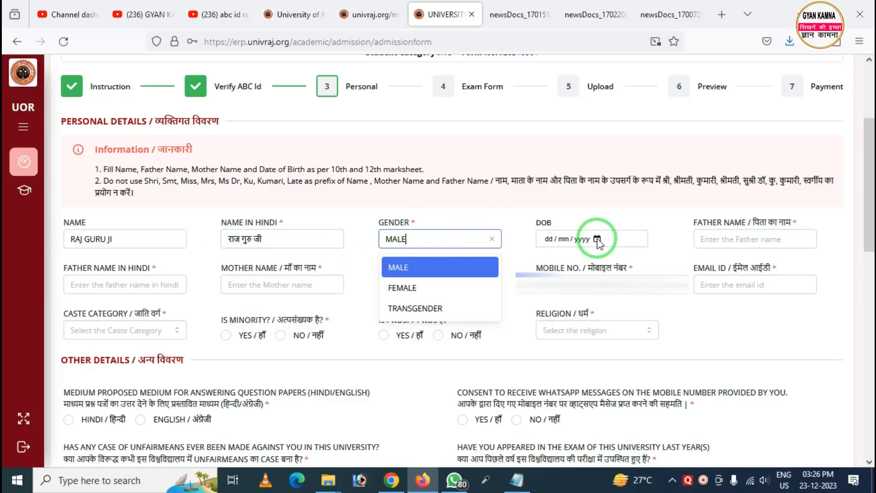
click(597, 239)
click(616, 269)
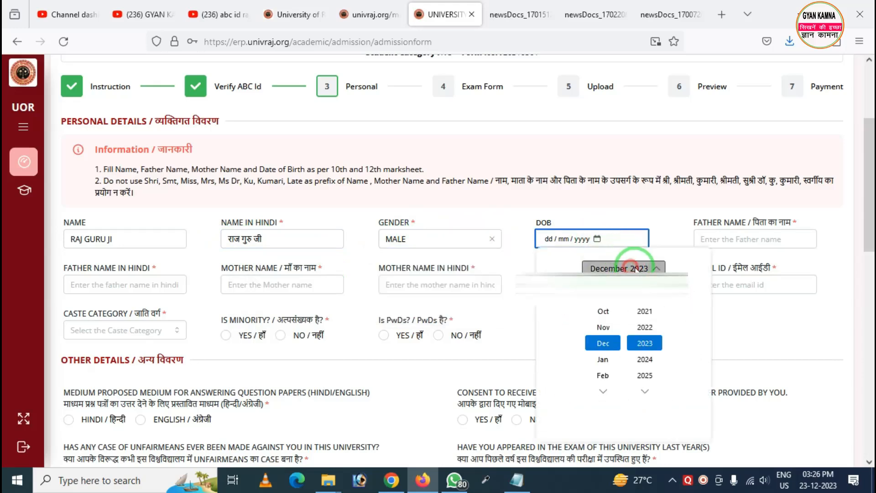
scroll(652, 315, up, 4)
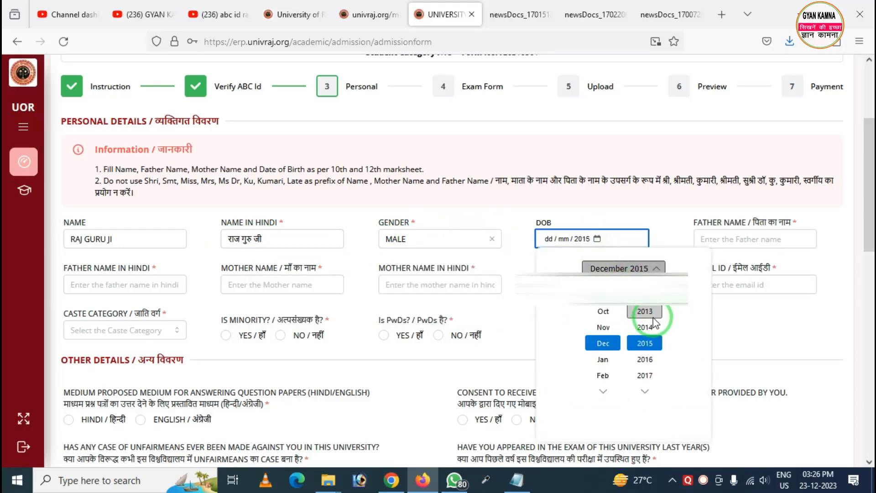
click(645, 315)
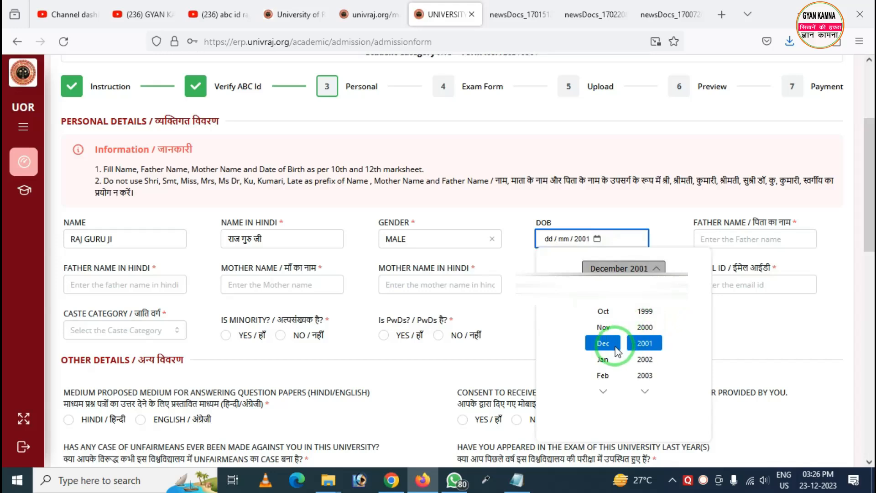
click(603, 372)
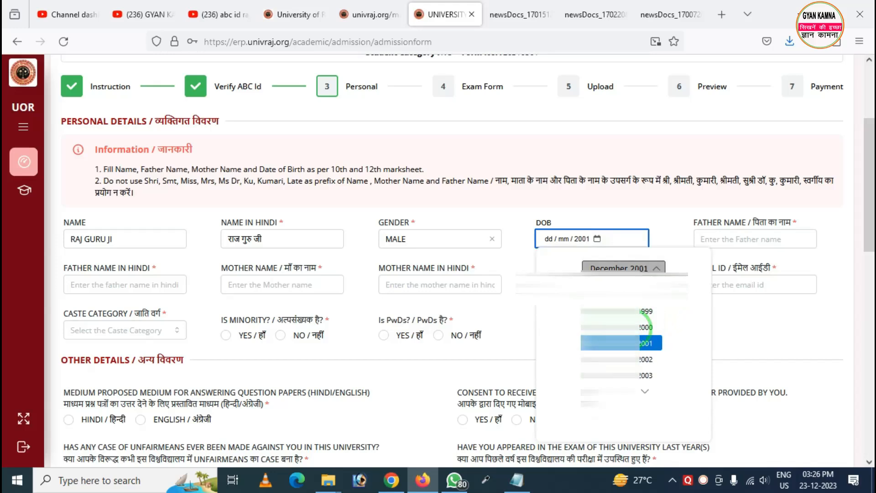
click(626, 266)
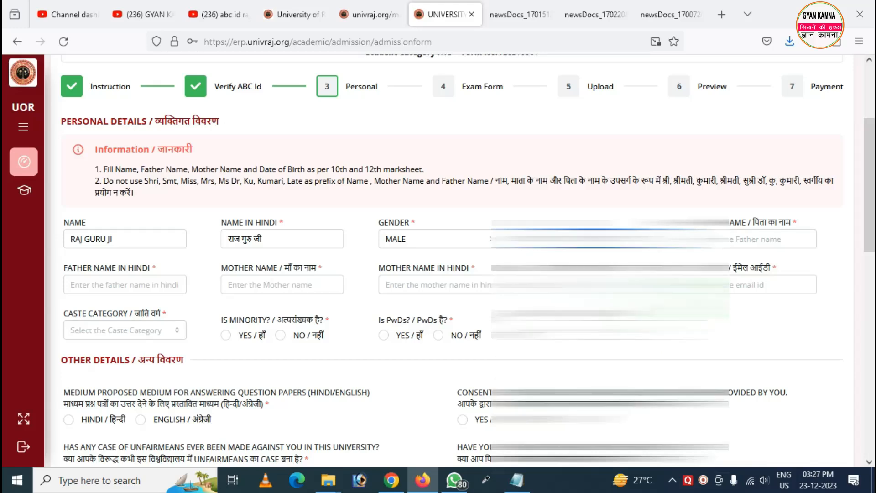
click(729, 253)
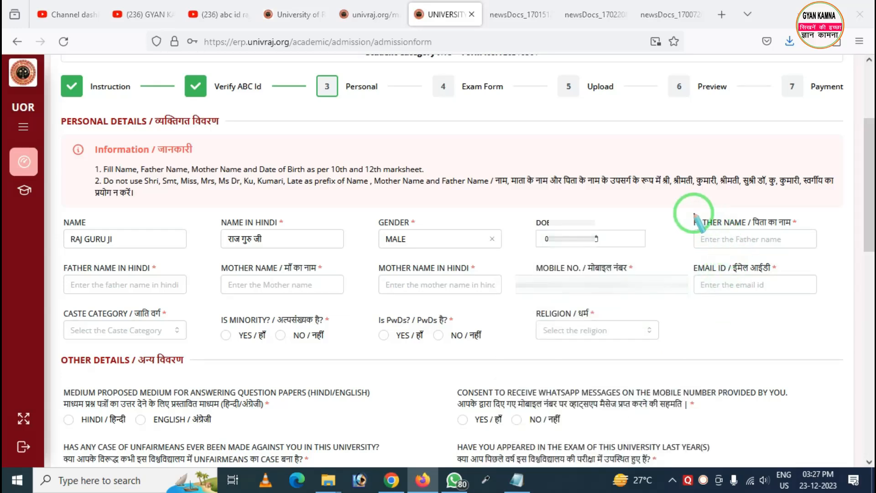
Review the required father's and mother's name fields in English and Hindi, along with the email ID field.
drag(113, 261, 152, 291)
mouse_move(222, 254)
mouse_down()
mouse_move(221, 279)
mouse_move(293, 298)
mouse_up()
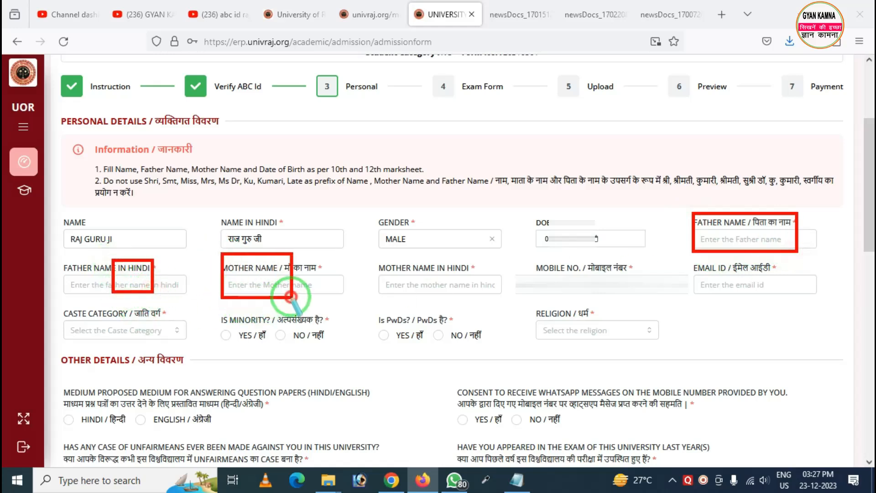
mouse_move(375, 256)
mouse_down()
mouse_move(382, 274)
mouse_move(479, 304)
mouse_up()
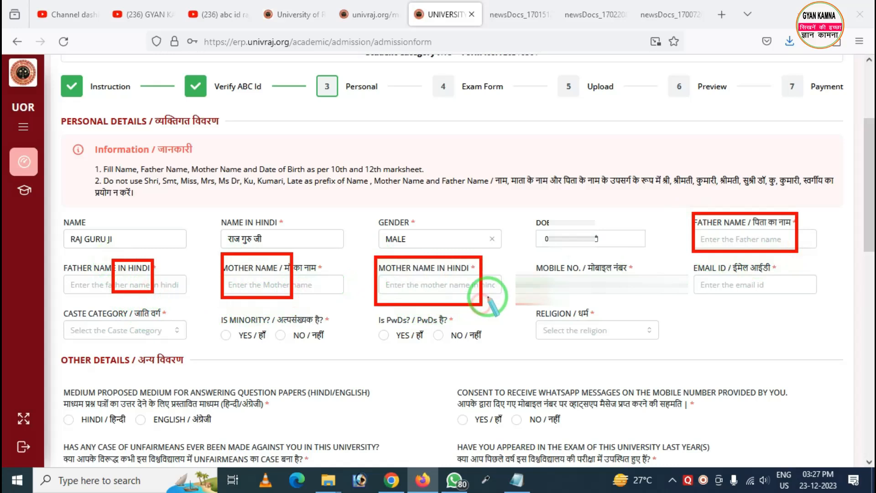
drag(688, 257, 819, 305)
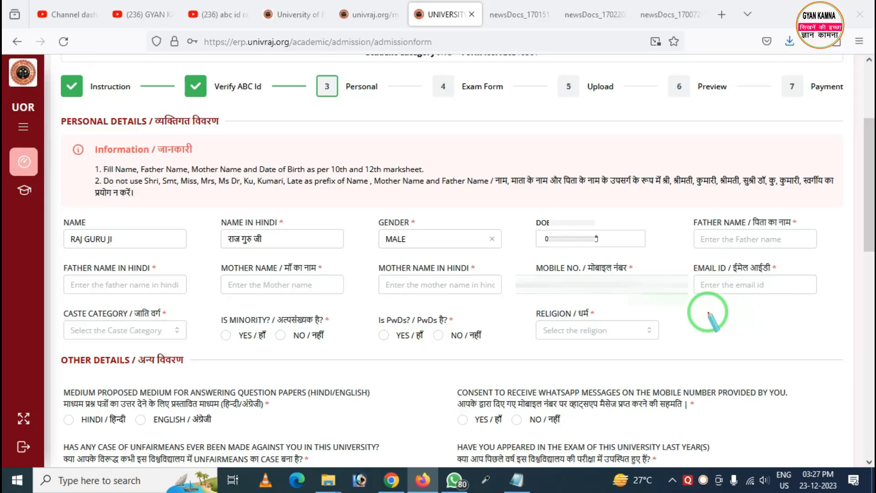
drag(759, 257, 810, 284)
right_click(794, 294)
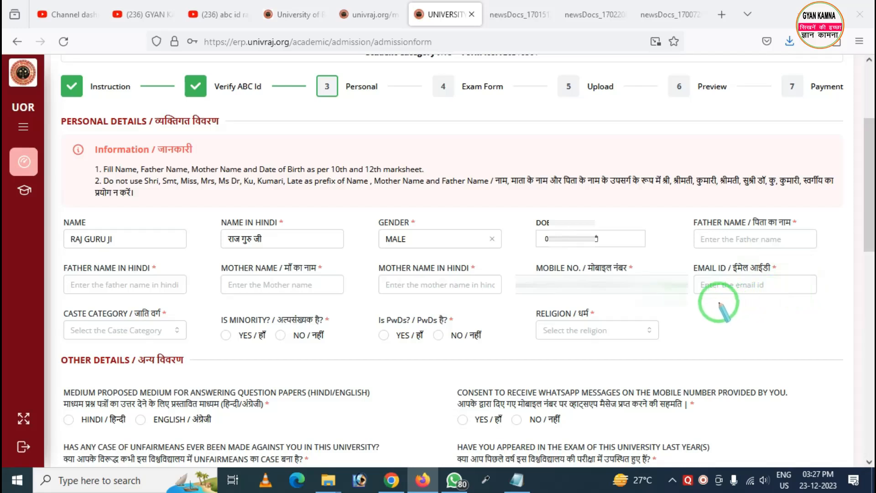
Set the student's caste category to OBC in the personal details.
click(121, 328)
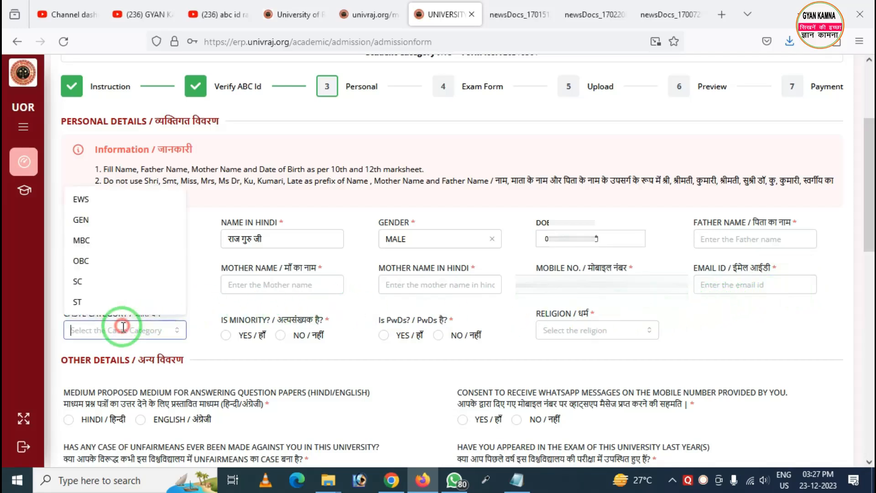
click(93, 242)
click(97, 328)
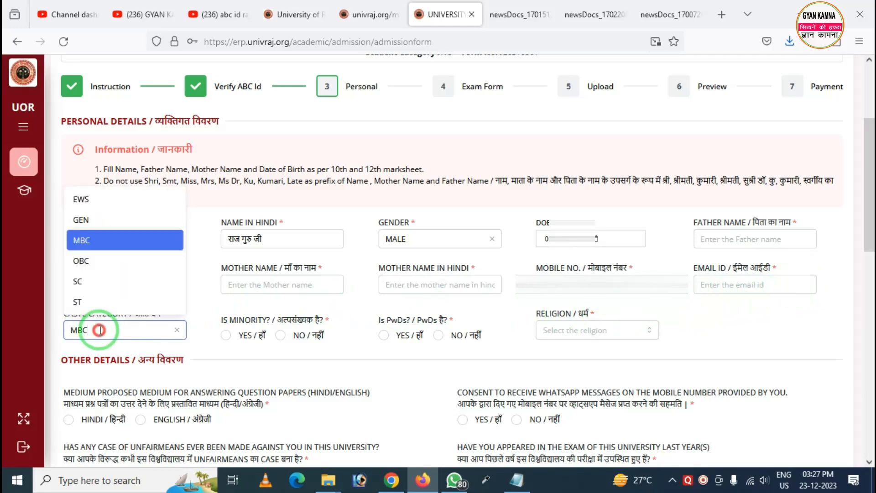
click(92, 261)
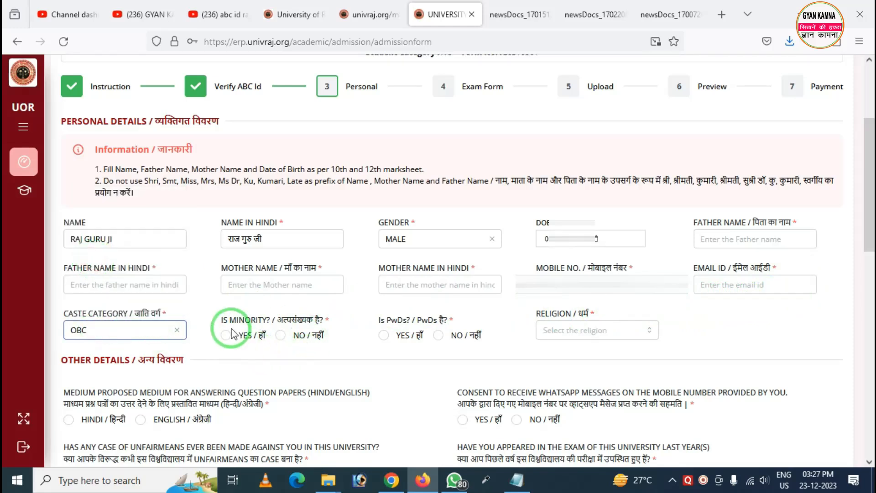
Answer No to both the minority and PwDs questions and choose Hindu as the religion.
click(283, 336)
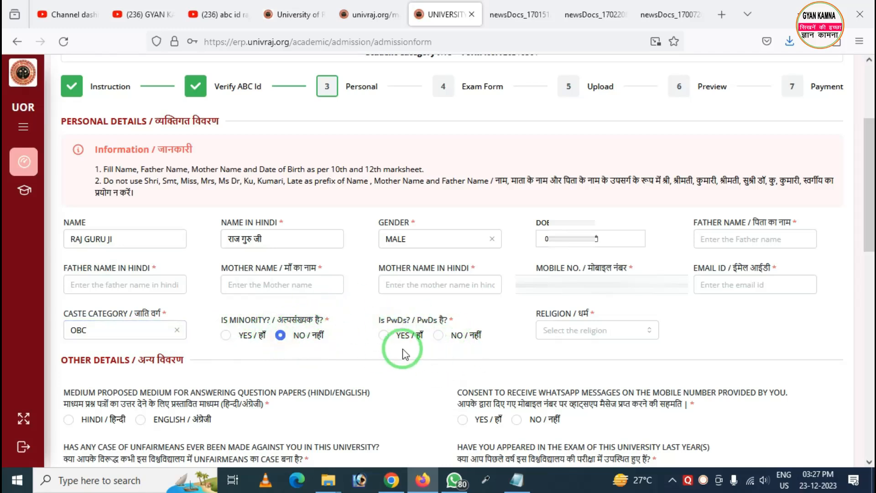
click(438, 336)
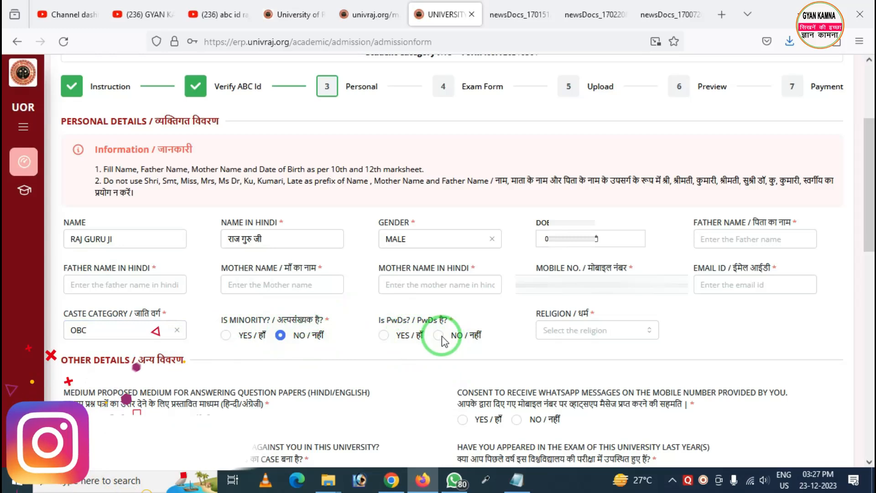
click(599, 331)
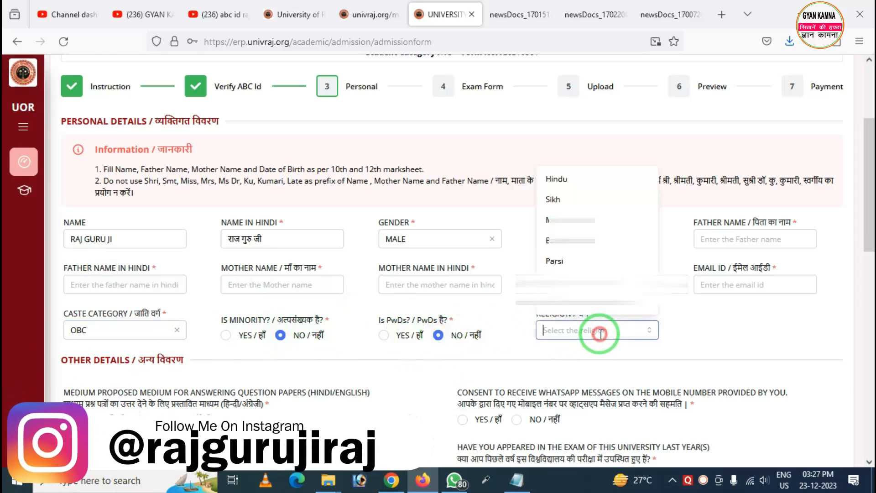
click(576, 187)
Choose Hindi as the proposed medium for answering question papers in the other details.
scroll(274, 283, down, 4)
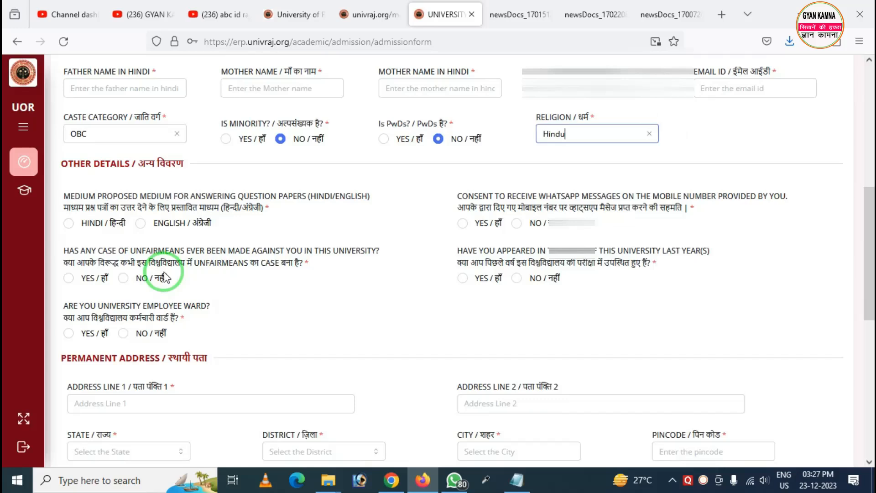
key(ctrl+2)
mouse_move(75, 182)
mouse_down()
mouse_move(193, 235)
mouse_move(277, 238)
mouse_up()
right_click(232, 236)
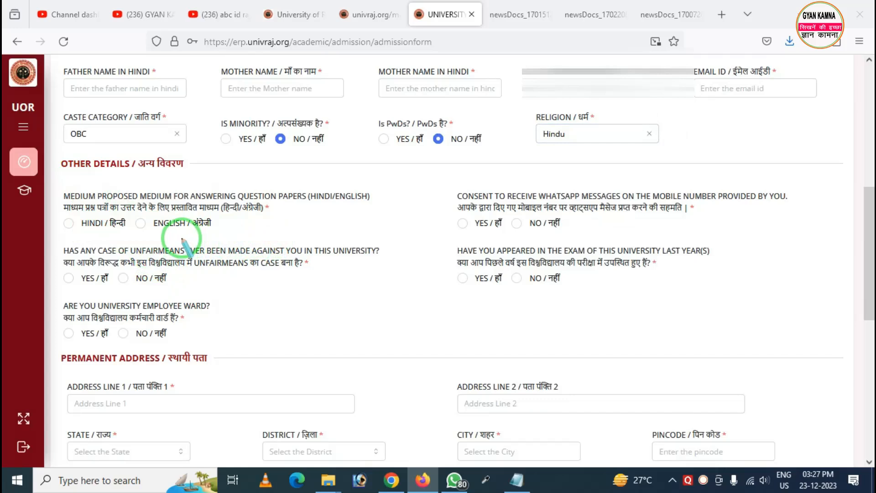
key(Escape)
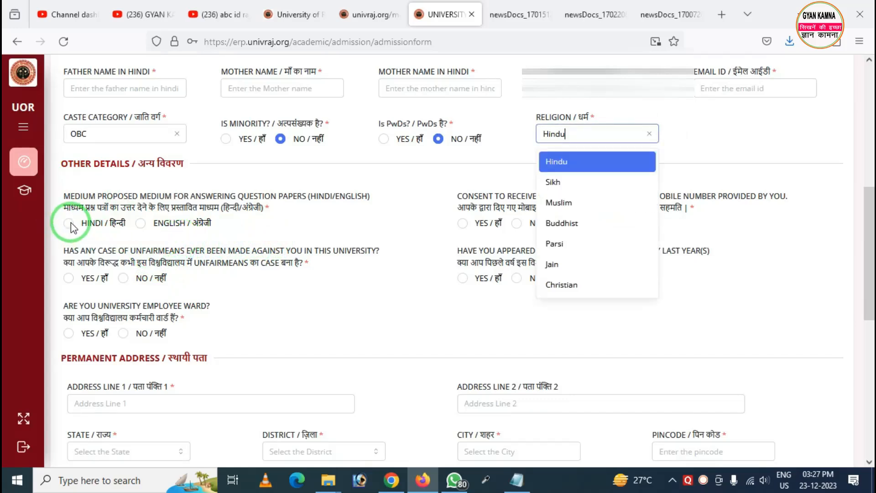
click(69, 222)
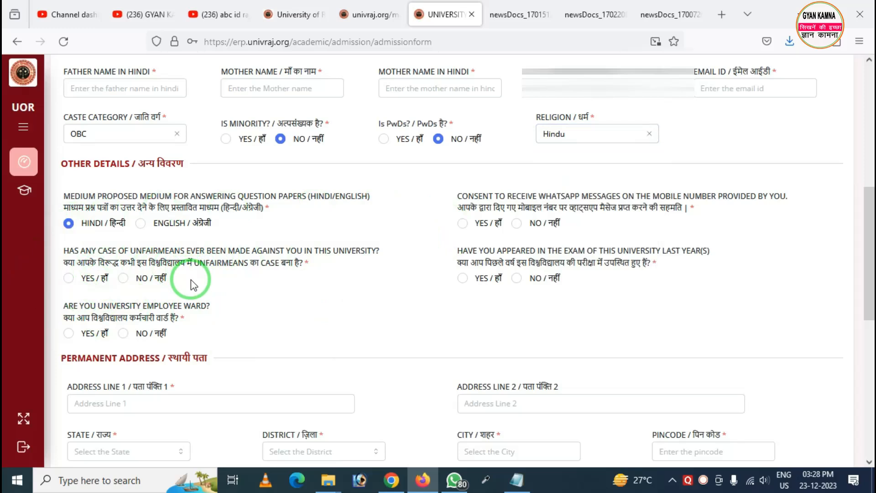
Answer No for unfairmeans case, university employee ward and last year's exam appearance, and Yes to receiving WhatsApp messages.
click(124, 278)
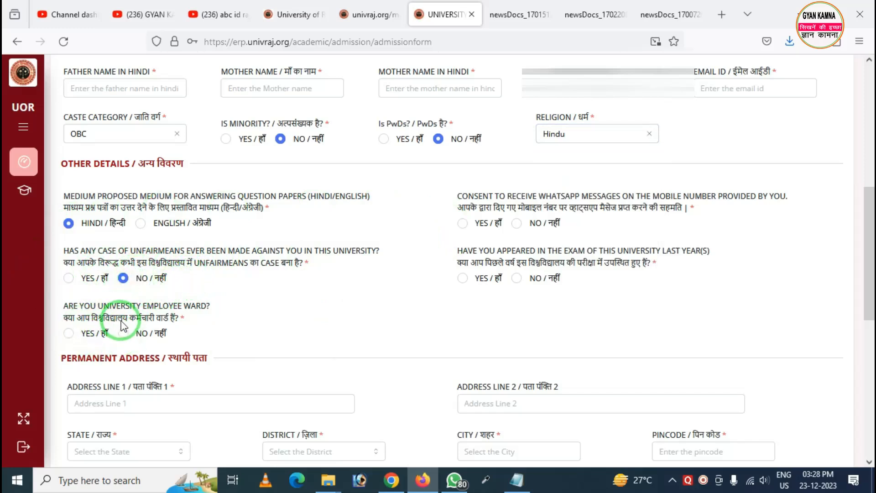
drag(113, 288, 232, 328)
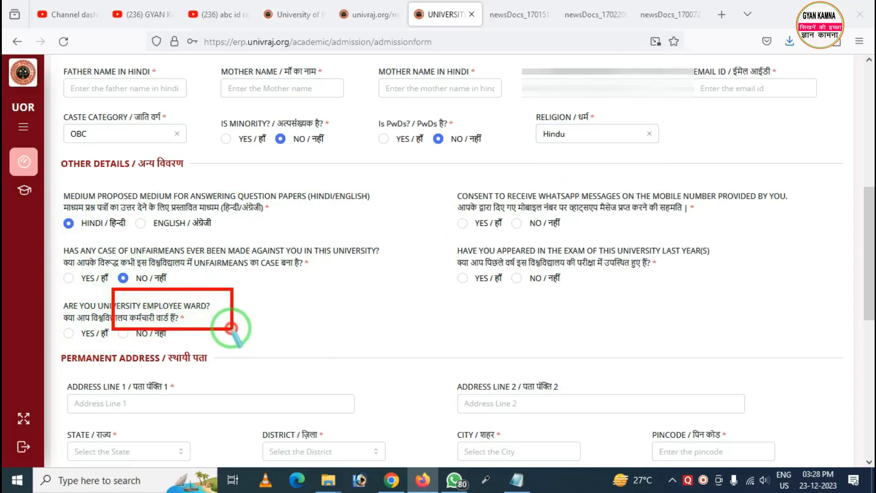
right_click(200, 325)
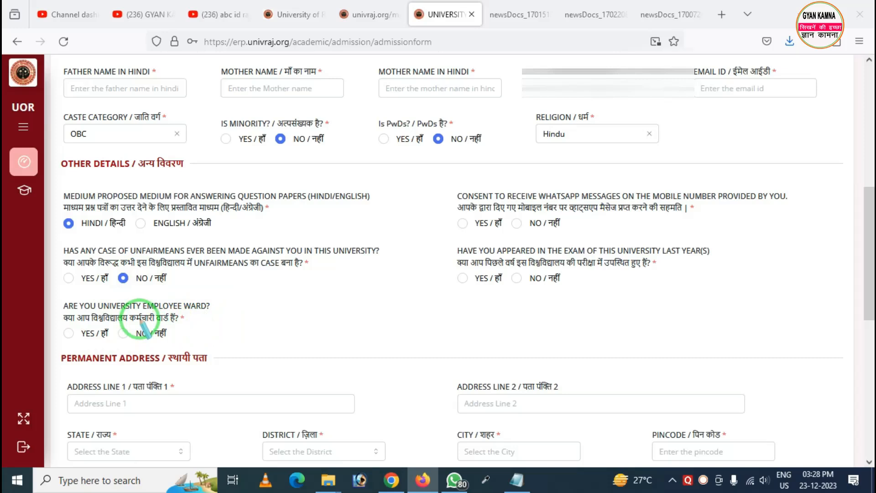
click(123, 334)
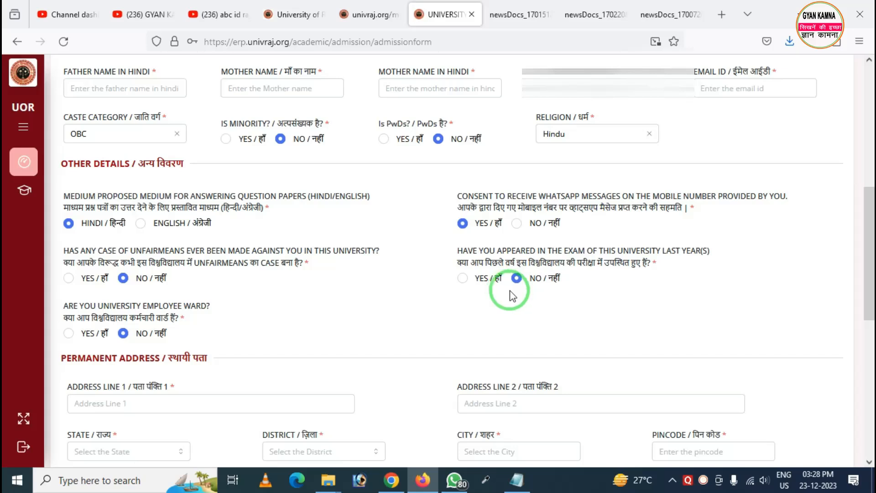
Review the permanent address fields and the section for qualifying examinations passed.
scroll(155, 188, down, 5)
mouse_move(36, 84)
mouse_down()
mouse_move(97, 172)
mouse_move(538, 221)
mouse_move(755, 208)
mouse_up()
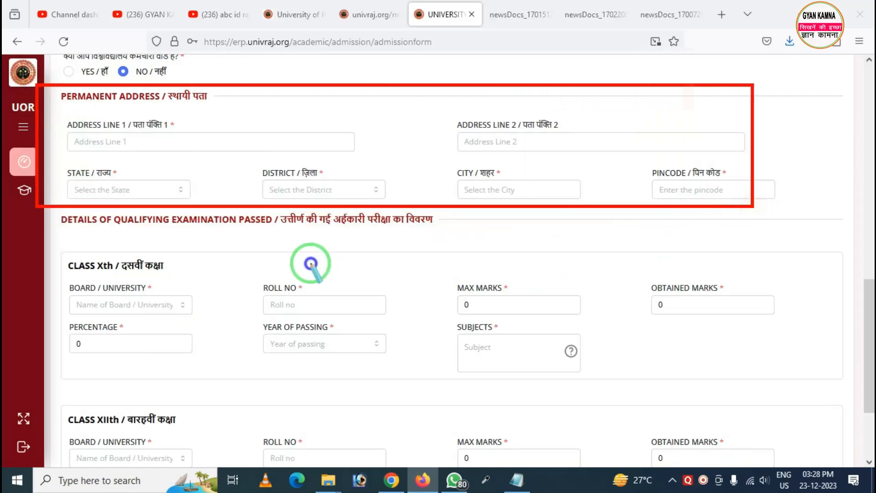
mouse_move(41, 201)
mouse_down()
mouse_move(161, 299)
mouse_move(858, 441)
mouse_up()
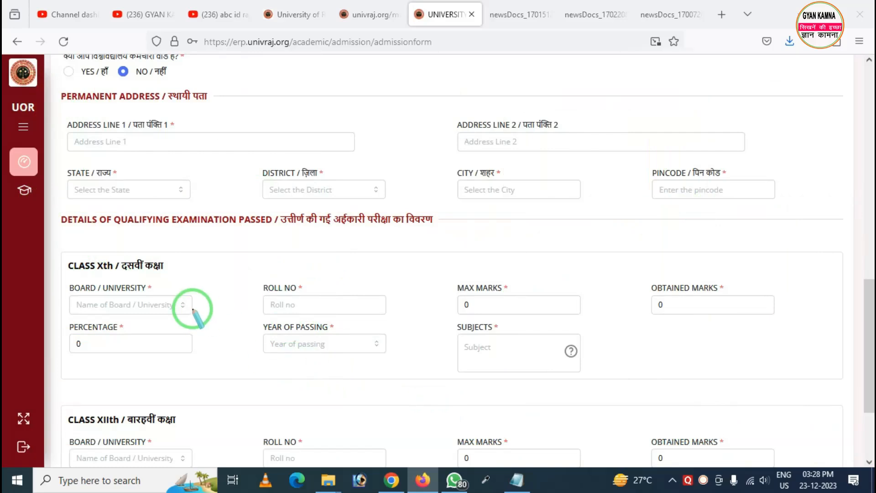
Fill in the Class Xth details with RBSE Board, the roll number, maximum marks 500 and obtained marks 410.
click(110, 306)
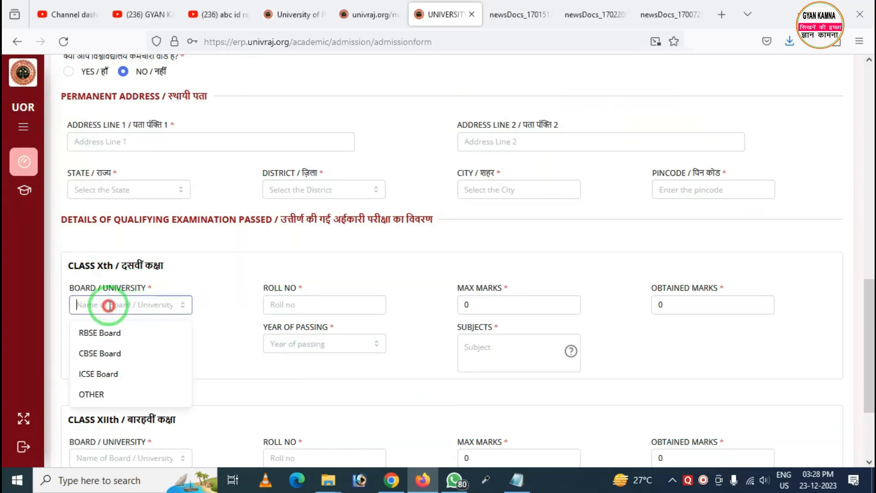
click(106, 332)
click(284, 303)
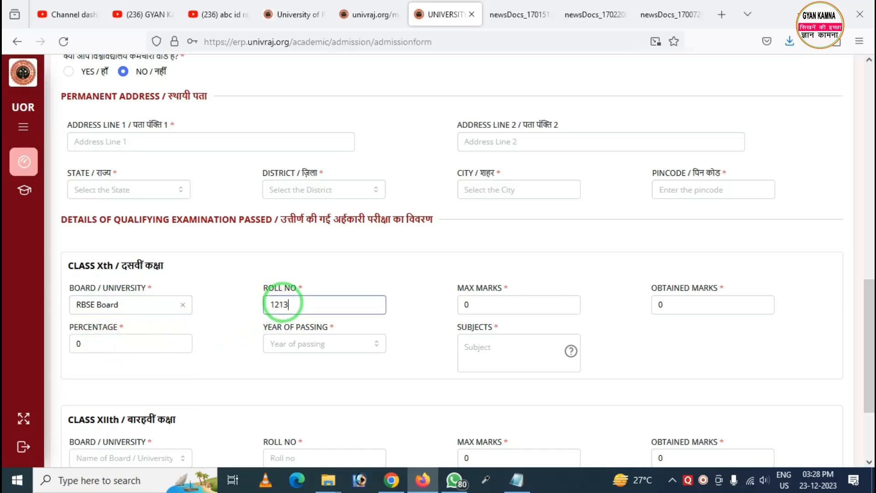
click(464, 305)
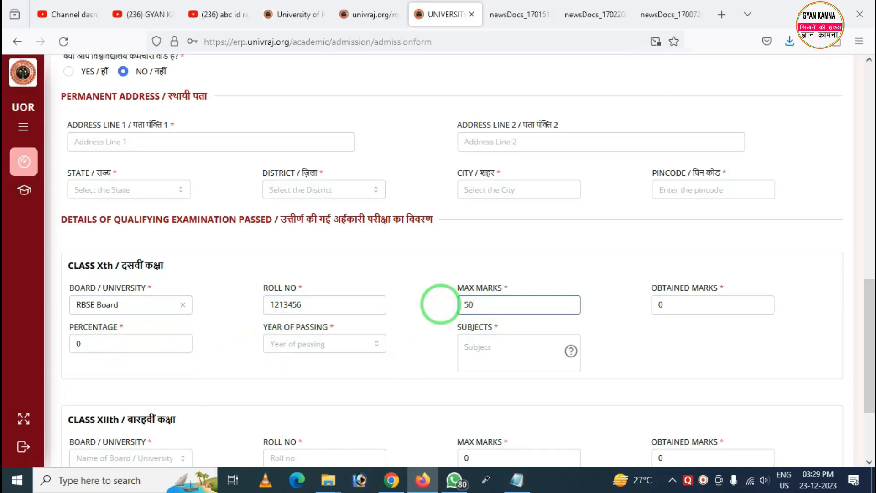
drag(681, 307, 628, 305)
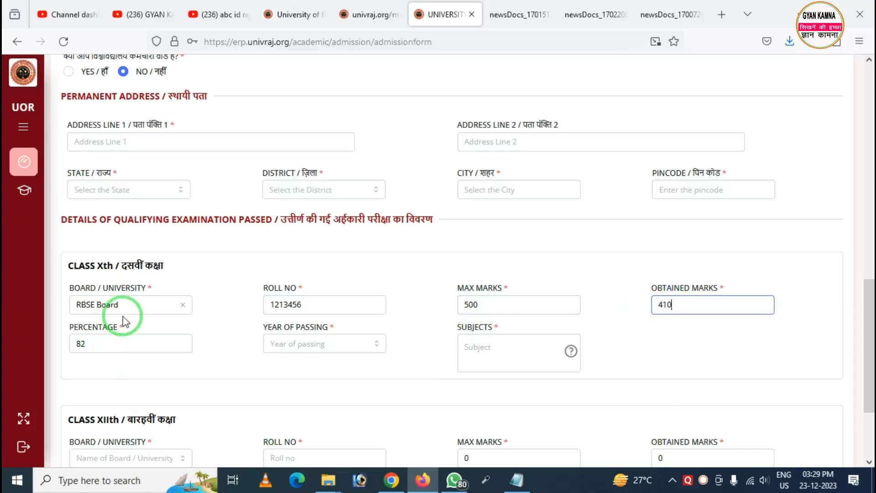
Set the Class Xth year of passing to 2004.
click(324, 342)
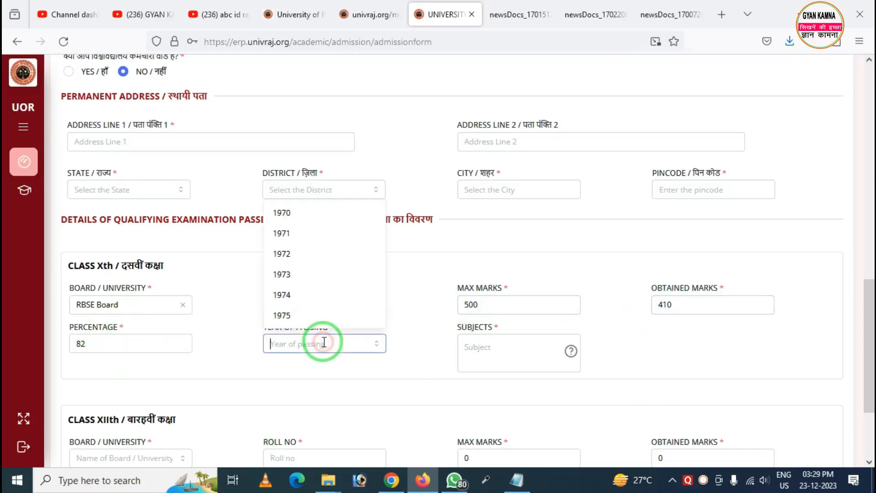
scroll(295, 285, down, 4)
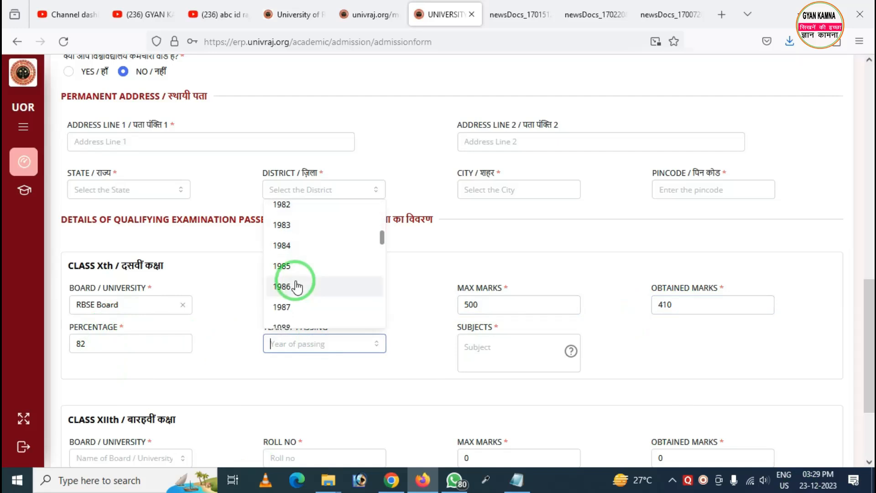
scroll(297, 287, down, 8)
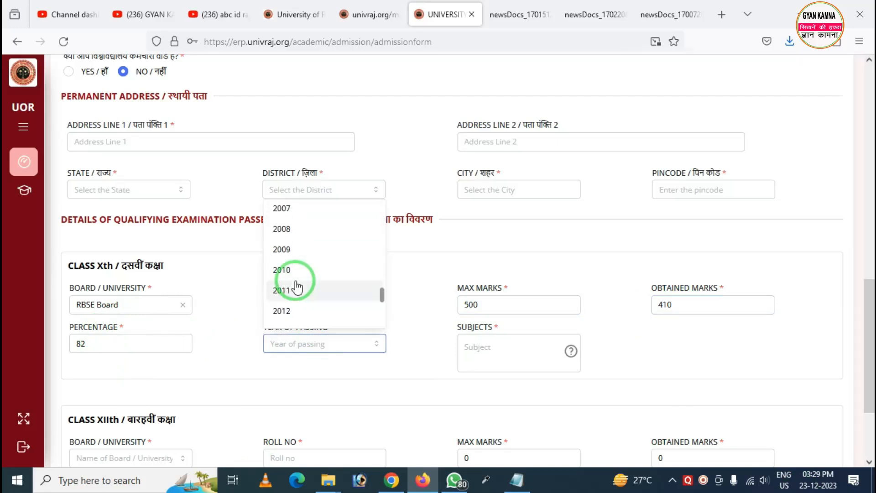
scroll(297, 287, up, 2)
click(294, 235)
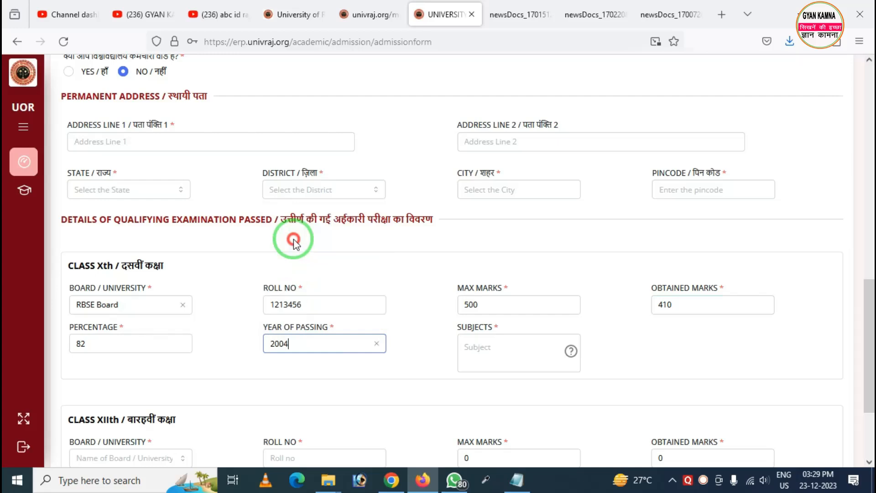
Enter AS OFFERED BOARD as the Class Xth subjects and fill in RBSE Board and the roll number for Class XIIth.
click(505, 350)
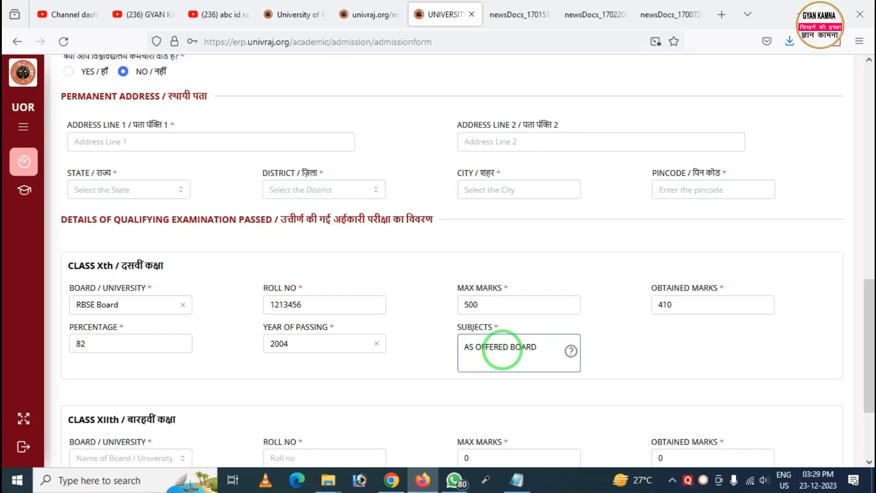
scroll(113, 313, down, 3)
click(169, 332)
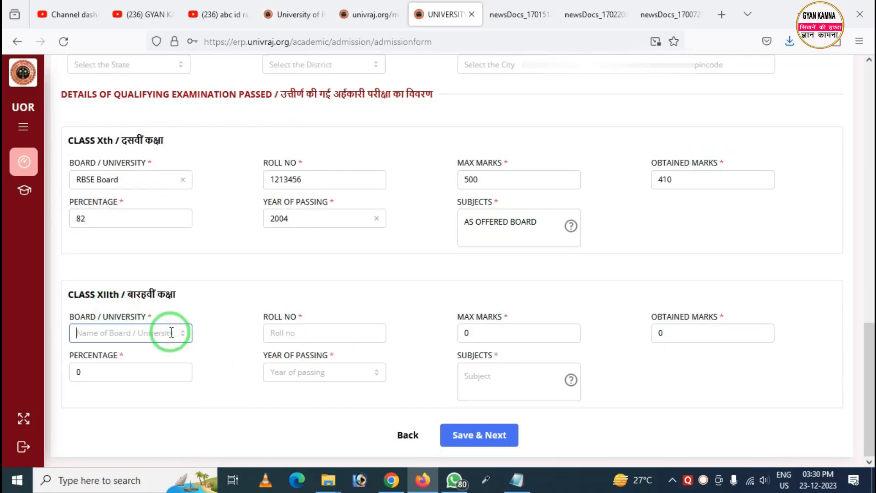
click(124, 359)
click(293, 333)
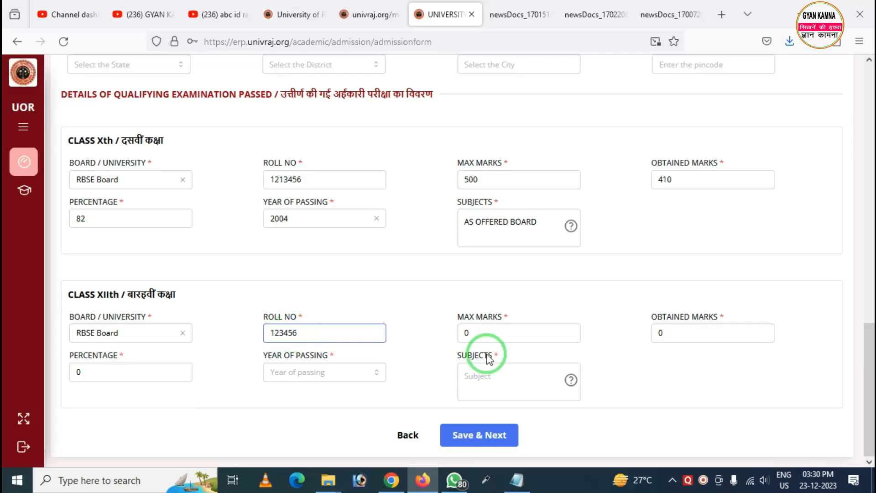
Set the Class XIIth maximum marks to 500 and obtained marks to 410.
click(454, 329)
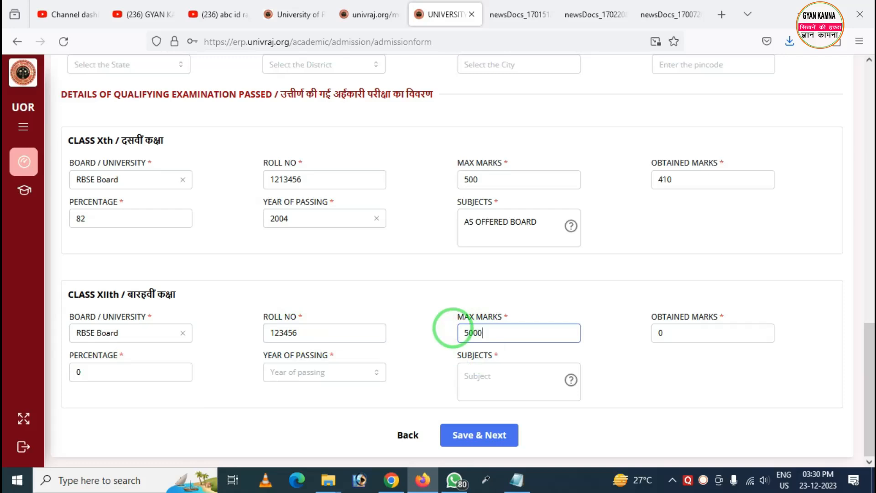
click(684, 335)
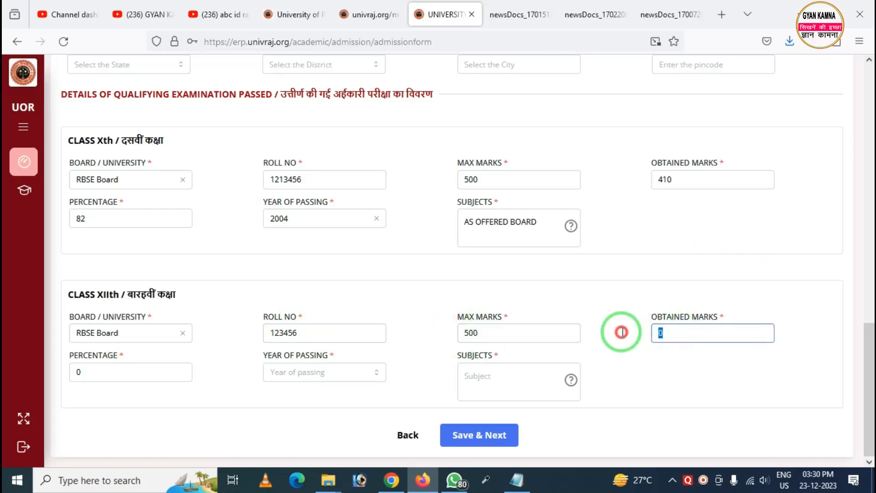
text(410)
Set the Class XIIth year of passing to 2006 and subjects to POL HIS, and save the personal details.
click(294, 374)
scroll(283, 326, down, 3)
scroll(281, 327, down, 15)
click(292, 299)
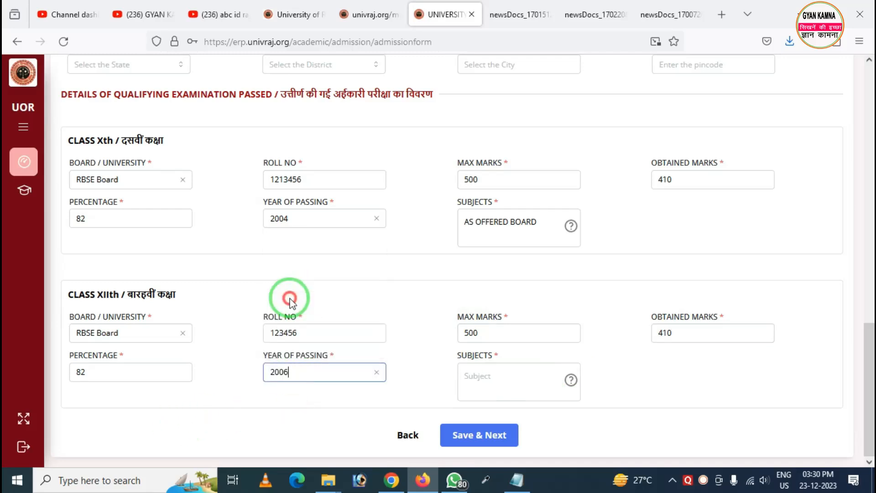
click(502, 377)
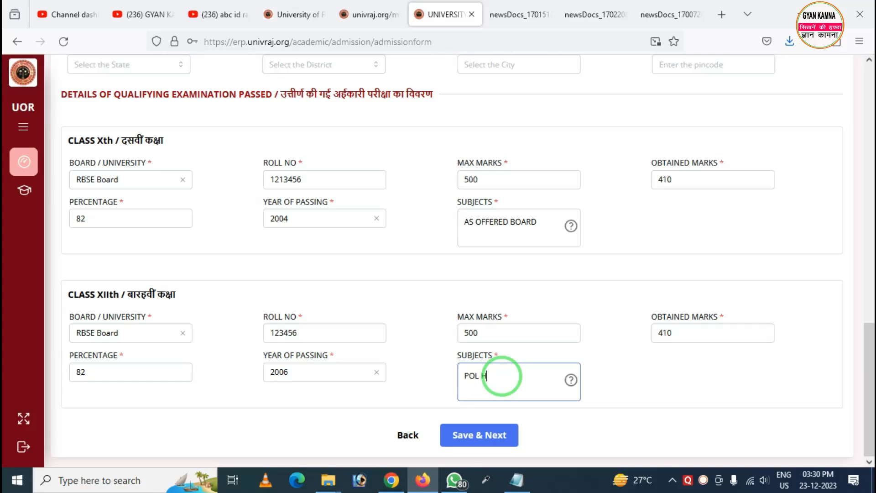
click(481, 436)
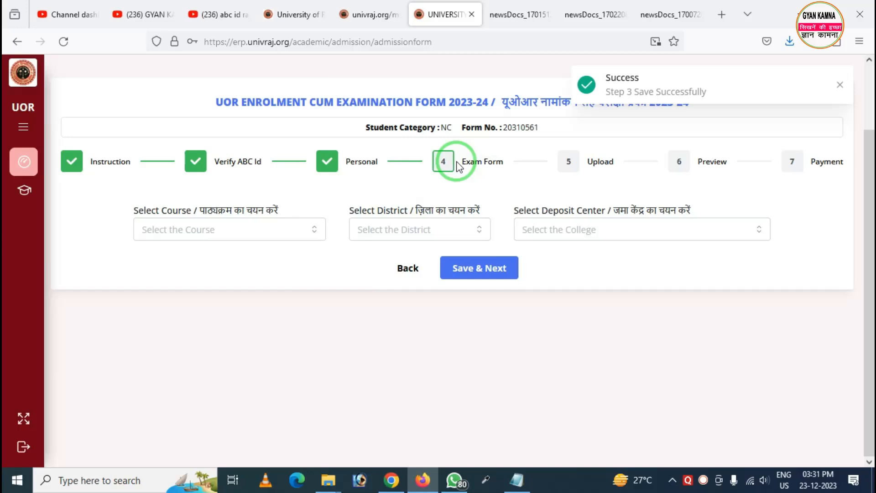
Choose Bachelor of Arts as course, Jaipur as district and GOVT. COLLEGE SAMBHAR LAKE (JAIPUR) (366) as deposit center.
click(243, 236)
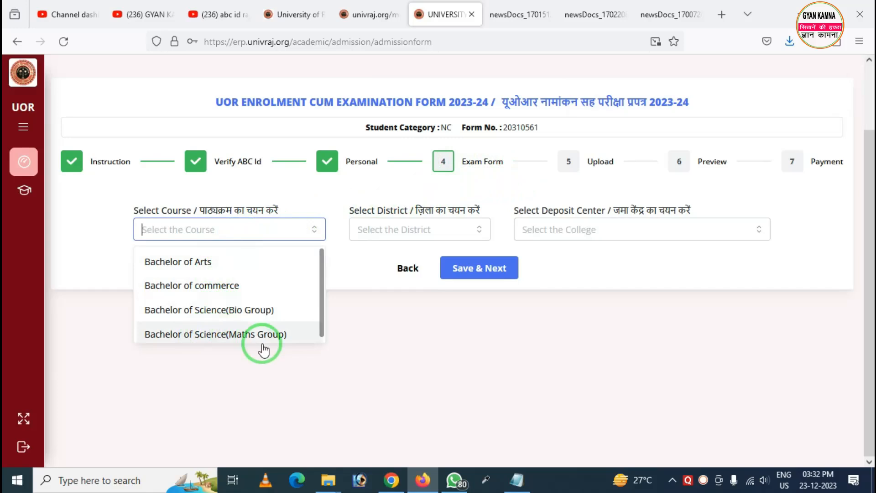
click(182, 261)
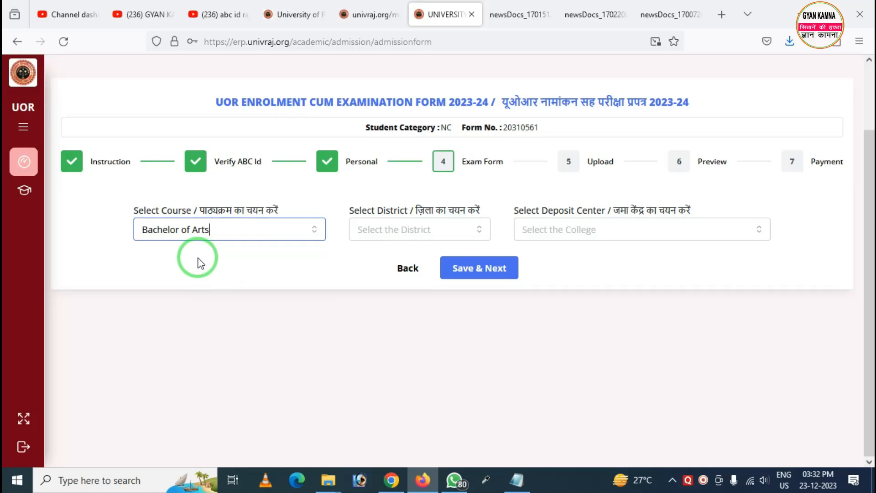
click(425, 234)
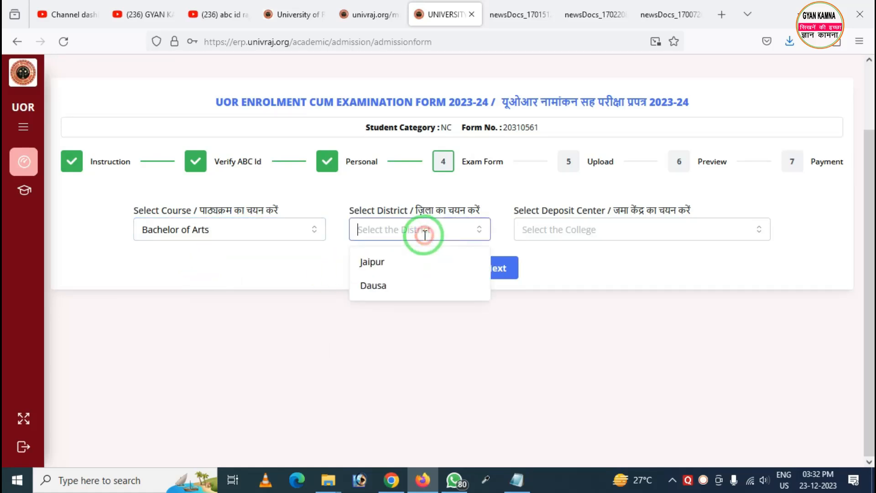
click(381, 264)
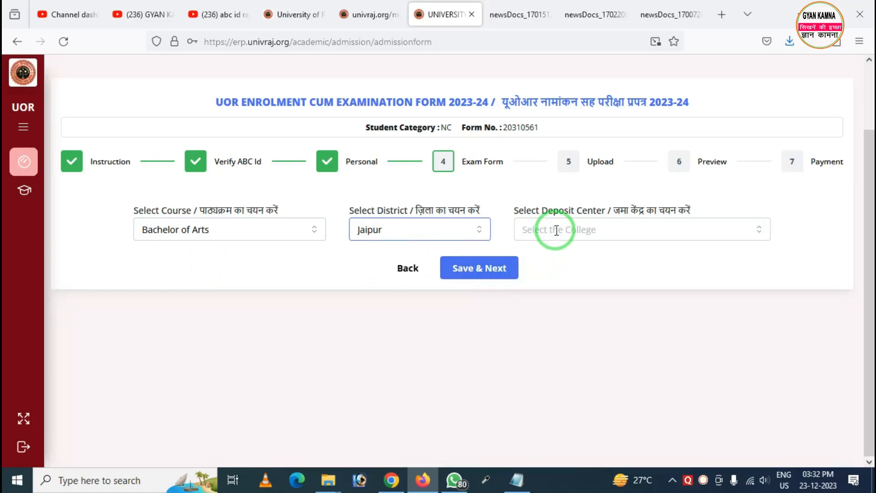
click(615, 234)
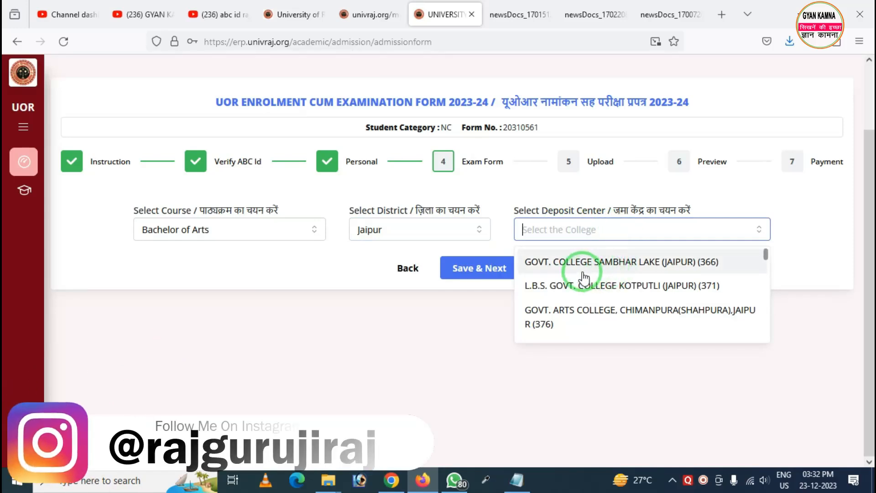
click(596, 265)
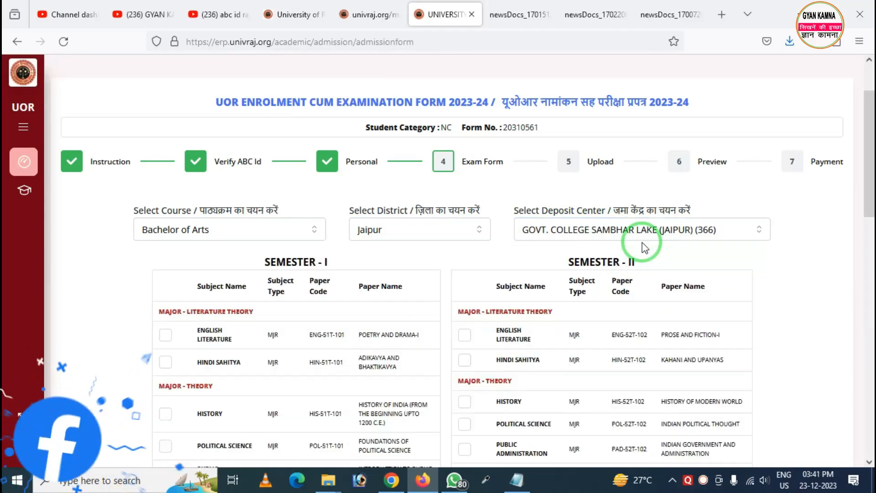
Examine the Semester I and Semester II subject lists, including the Major - Literature Theory options.
scroll(420, 225, down, 2)
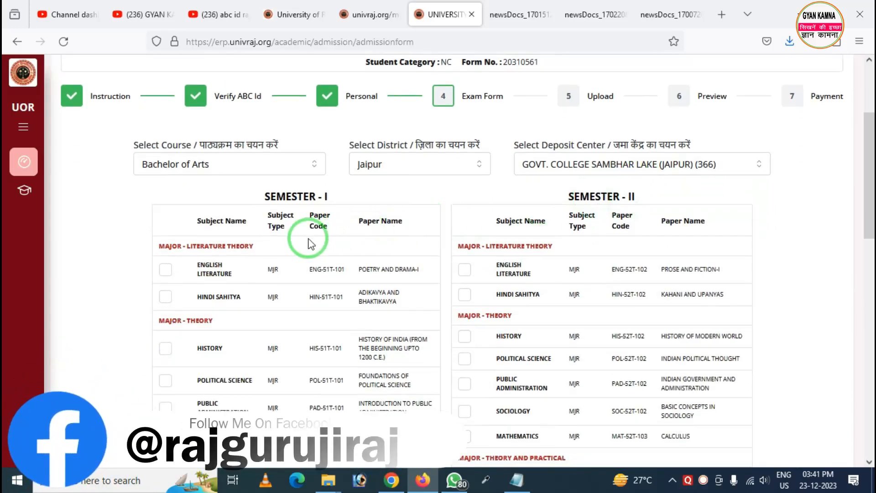
drag(217, 178, 352, 235)
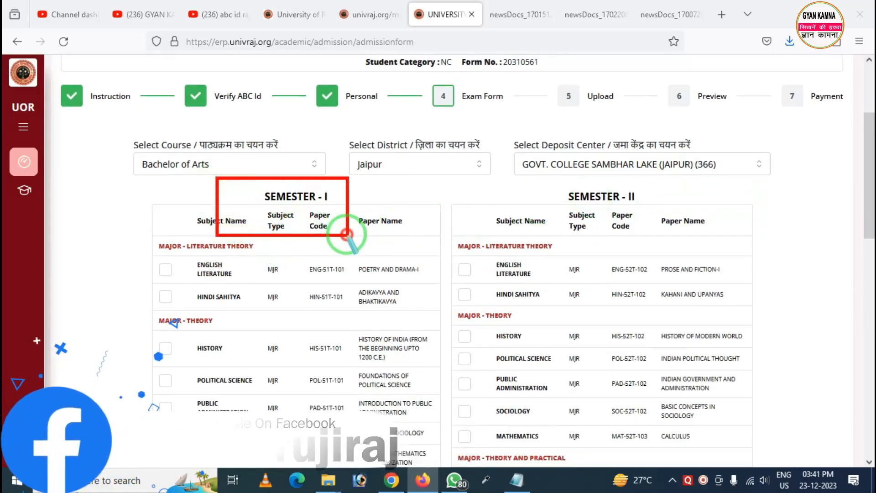
mouse_move(520, 180)
mouse_down()
mouse_move(546, 215)
mouse_move(657, 225)
mouse_up()
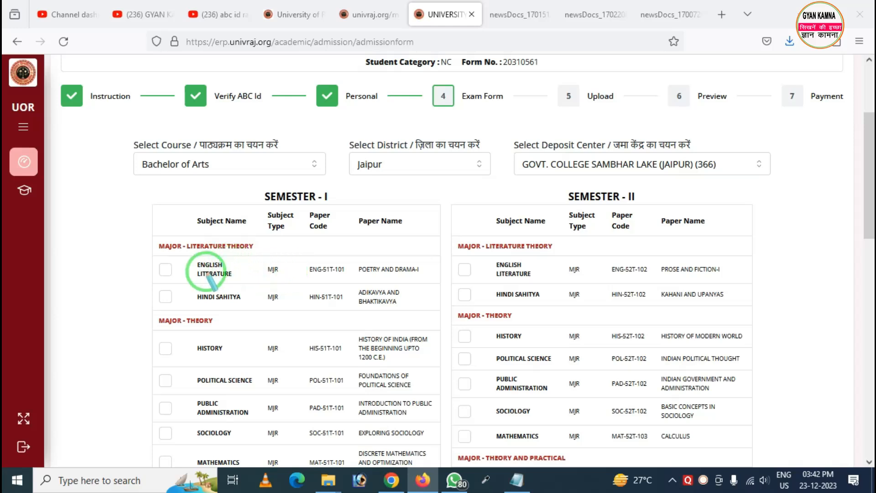
scroll(196, 256, down, 2)
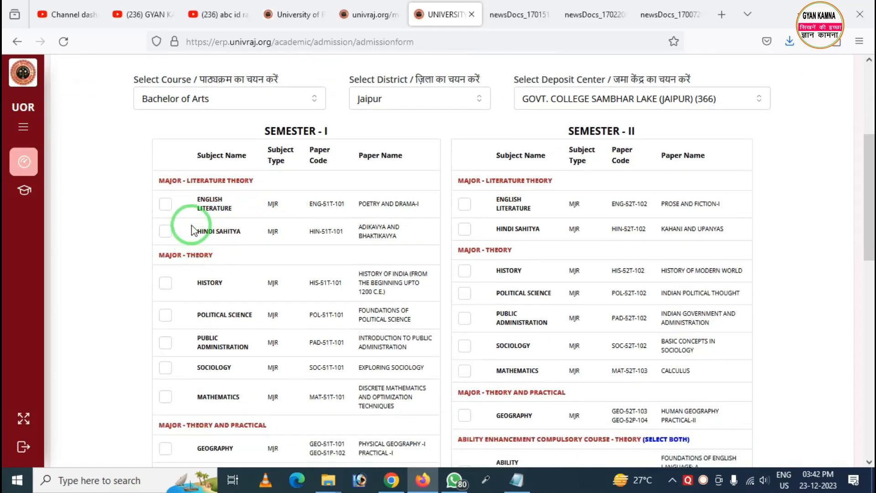
mouse_move(130, 173)
mouse_down()
mouse_move(288, 251)
mouse_move(417, 249)
mouse_up()
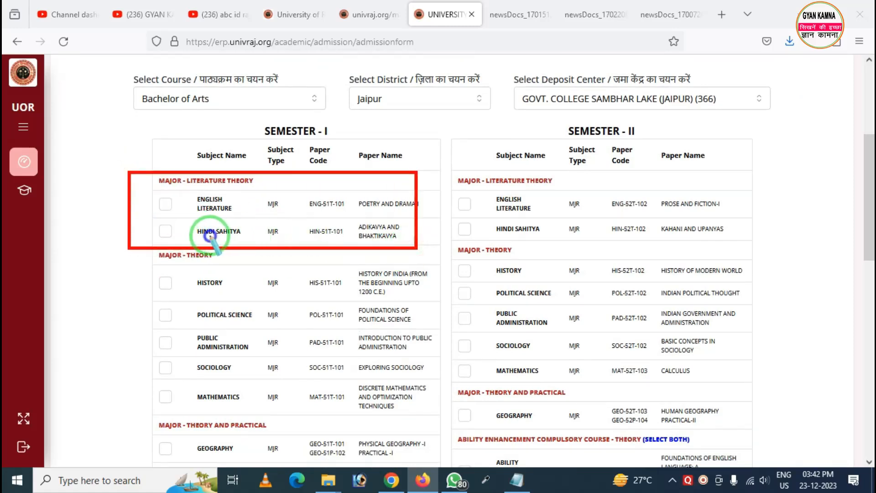
key(Escape)
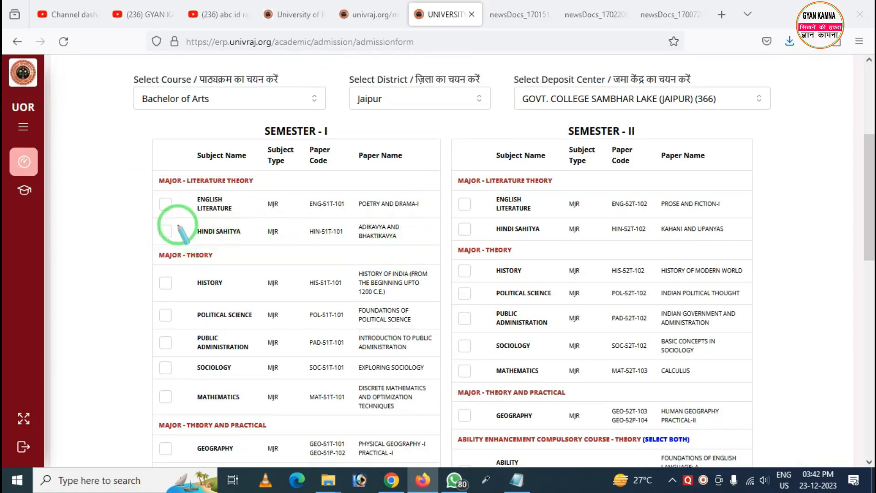
Select English Literature, History and Political Science as the major subjects.
click(167, 204)
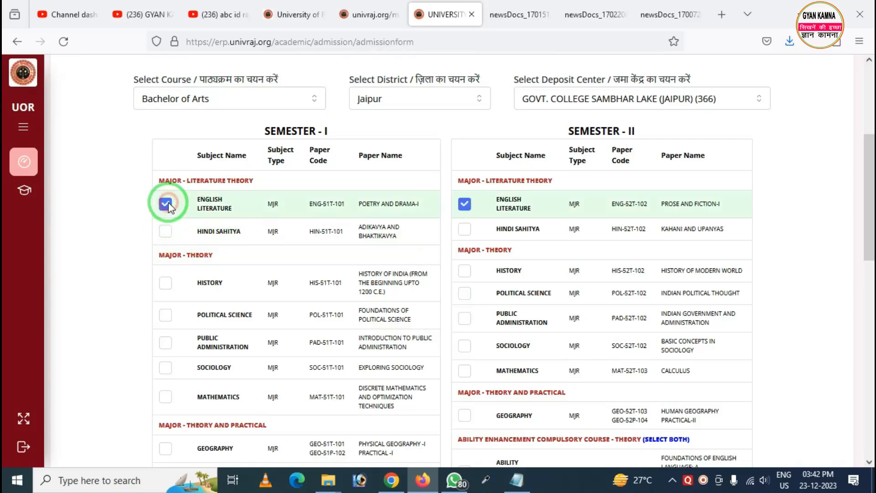
scroll(172, 208, down, 3)
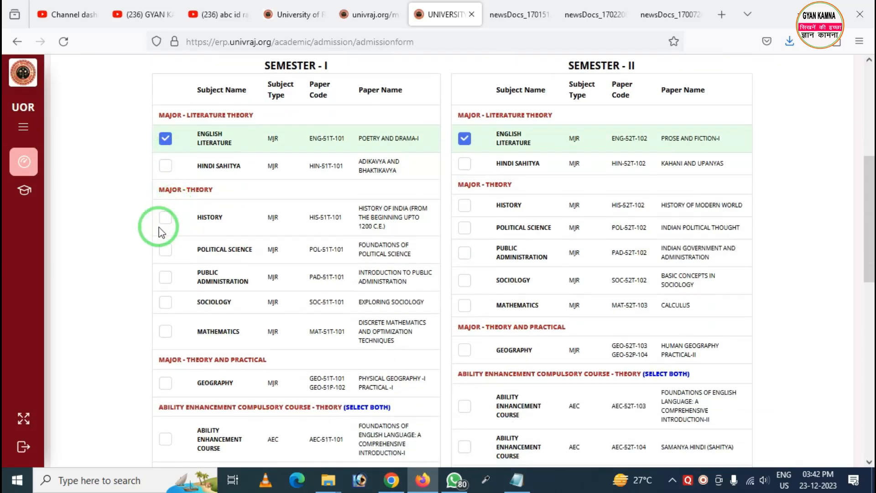
click(166, 219)
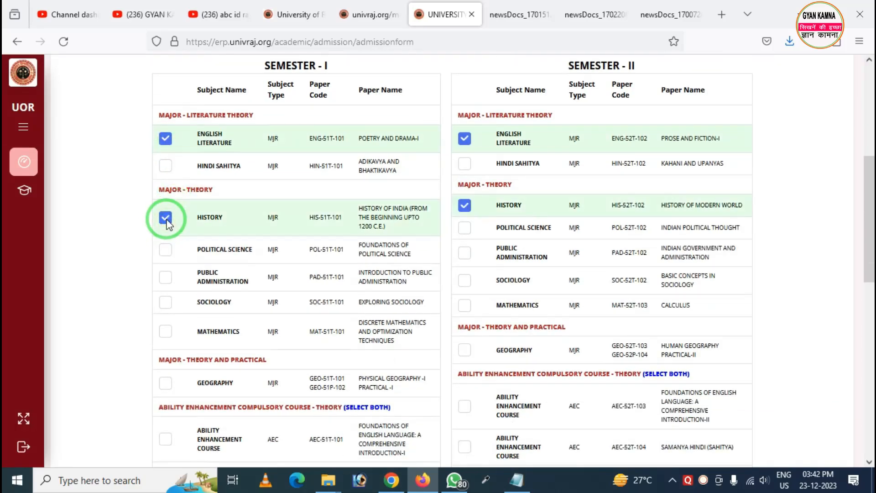
click(166, 251)
Remove English Literature from the major subjects and, after trying Sociology as its replacement, choose Hindi Sahitya.
scroll(167, 256, up, 3)
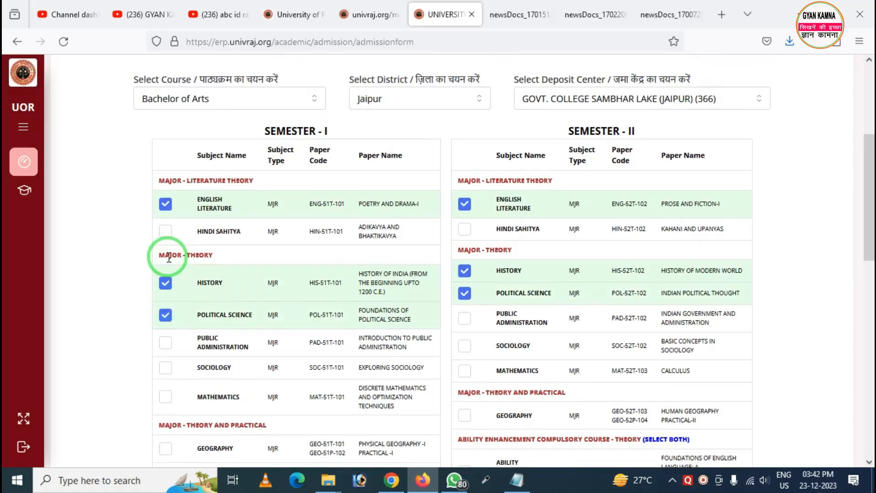
mouse_move(135, 182)
mouse_down()
mouse_move(164, 280)
mouse_move(247, 353)
mouse_up()
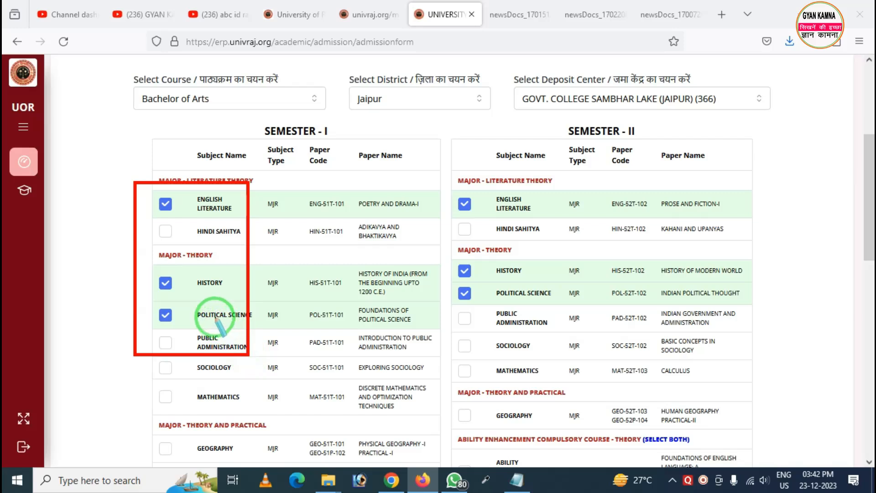
mouse_move(138, 182)
mouse_down()
mouse_move(219, 241)
mouse_move(267, 243)
mouse_up()
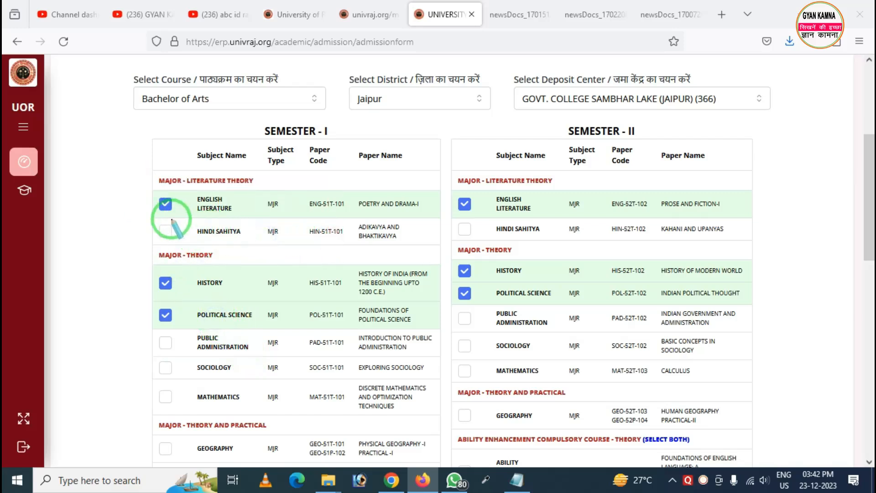
drag(157, 215, 302, 252)
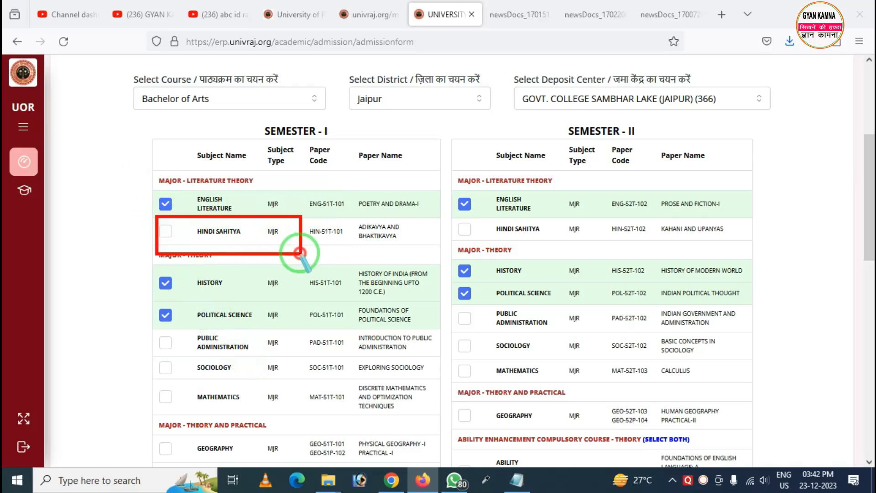
click(165, 205)
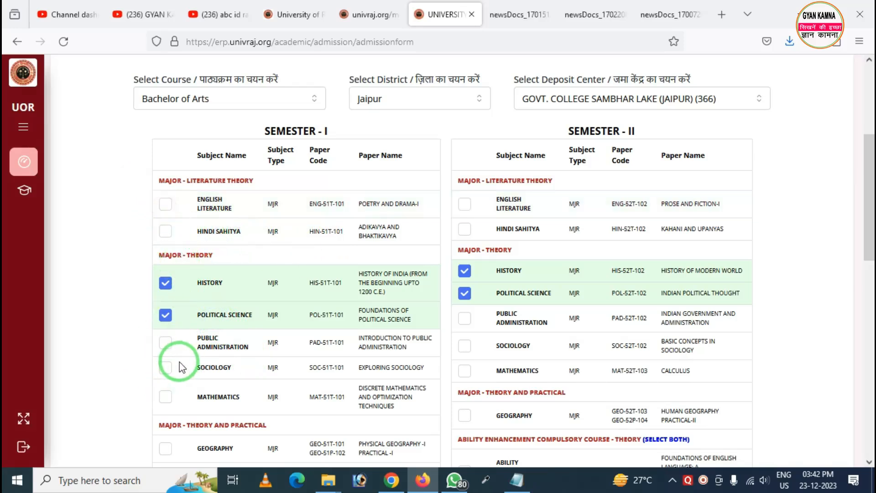
click(165, 367)
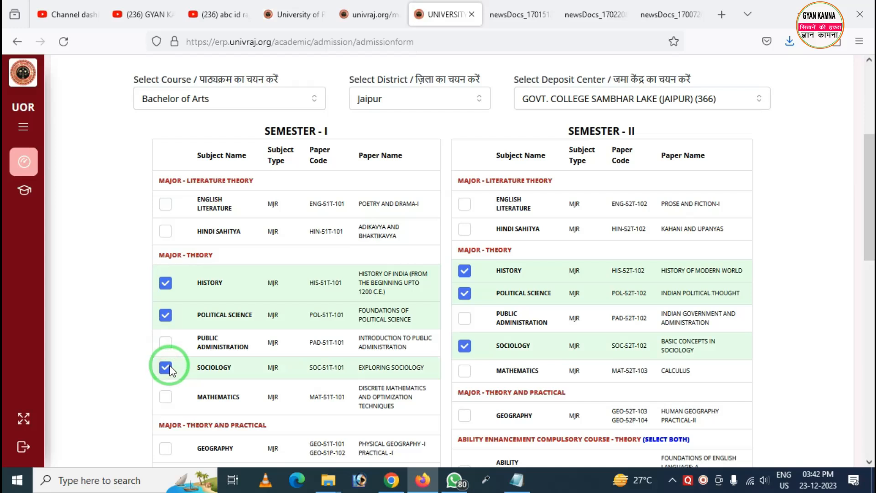
click(165, 368)
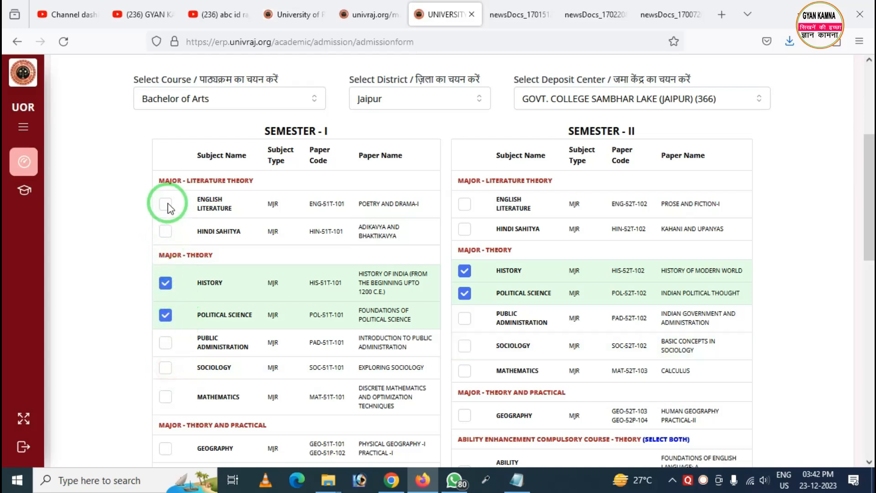
click(166, 231)
Examine the Geography theory and practical option, the enhancement and value added course lists, and the practical training center instructions.
scroll(205, 269, down, 3)
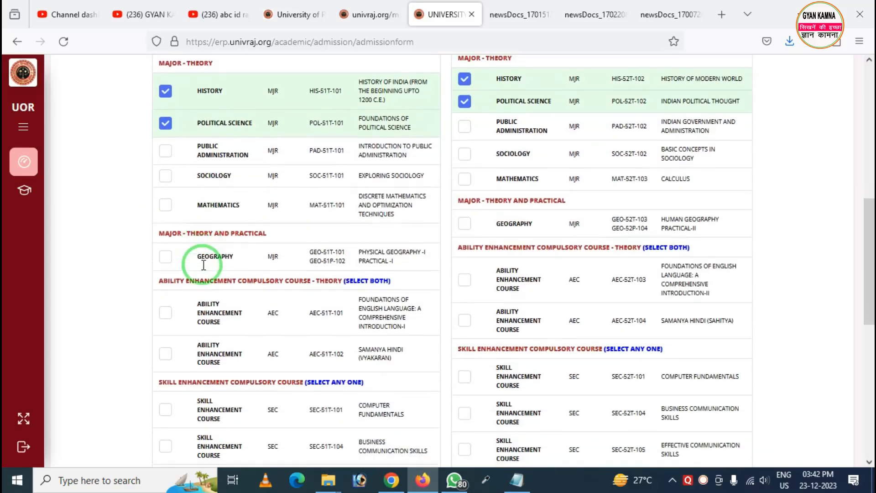
mouse_move(137, 218)
mouse_down()
mouse_move(313, 266)
mouse_move(440, 267)
mouse_up()
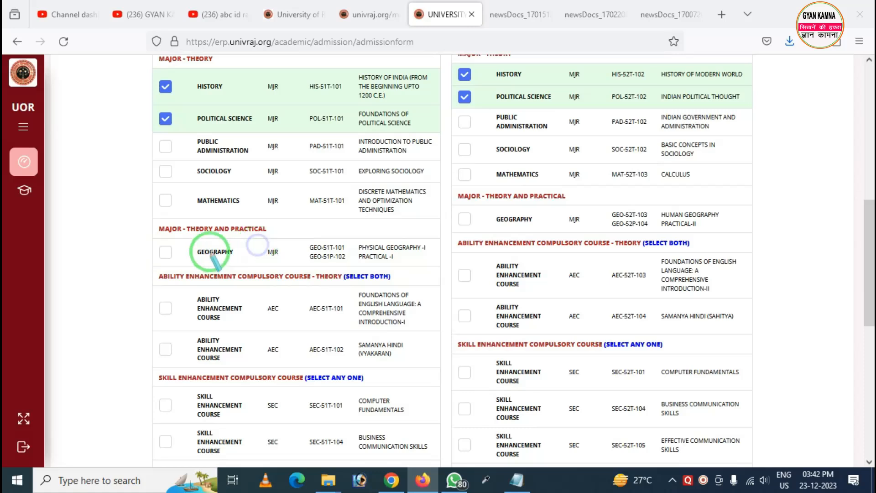
mouse_move(180, 223)
mouse_down()
mouse_move(234, 254)
mouse_move(298, 270)
mouse_up()
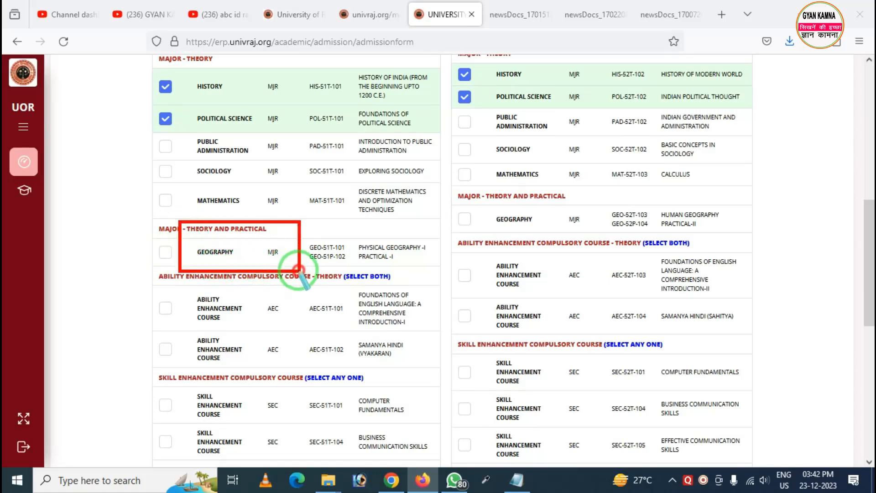
drag(144, 238, 201, 276)
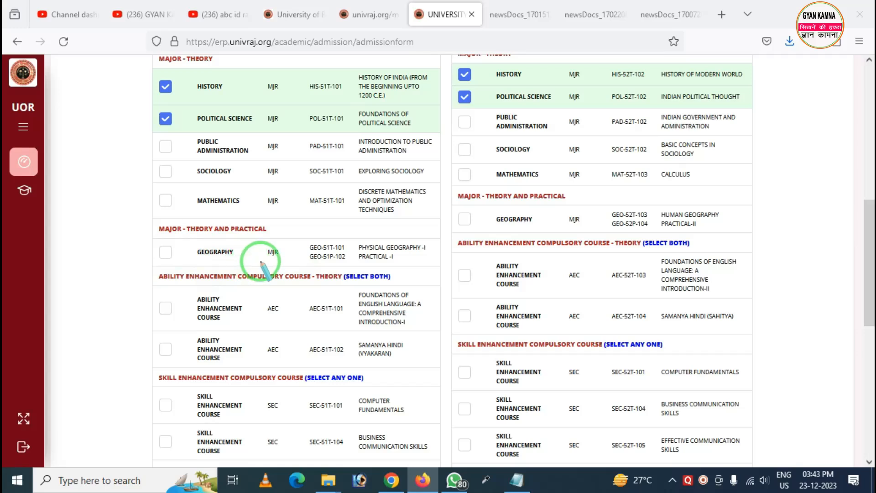
scroll(434, 319, down, 8)
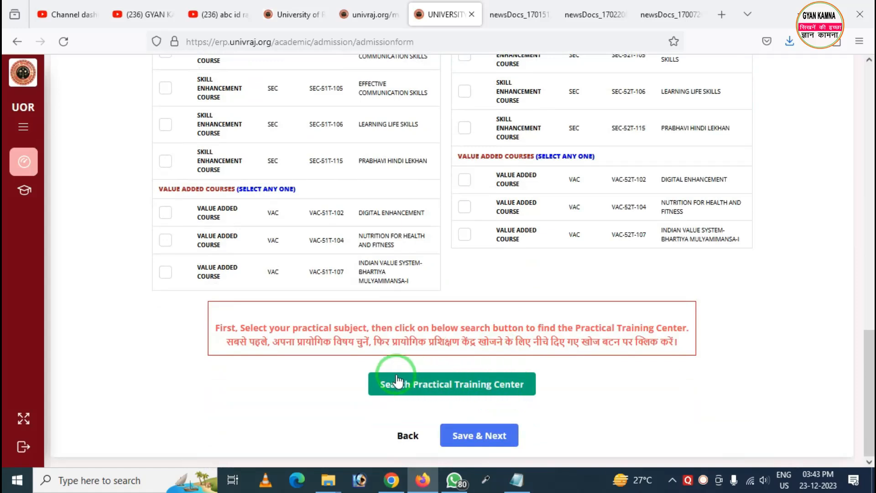
Select both Semester I ability enhancement courses, Foundations of English Language: A Comprehensive Introduction-I and Samanya Hindi (Vyakaran).
scroll(380, 371, up, 8)
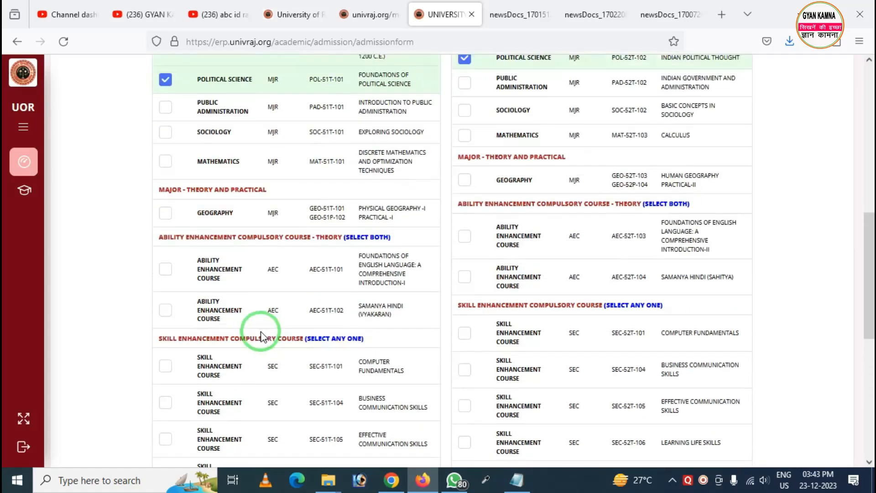
scroll(274, 310, up, 2)
scroll(219, 256, down, 2)
scroll(192, 262, down, 1)
mouse_move(134, 199)
mouse_down()
mouse_move(190, 263)
mouse_move(386, 297)
mouse_move(439, 325)
mouse_up()
mouse_move(141, 219)
mouse_down()
mouse_move(197, 292)
mouse_move(416, 311)
mouse_up()
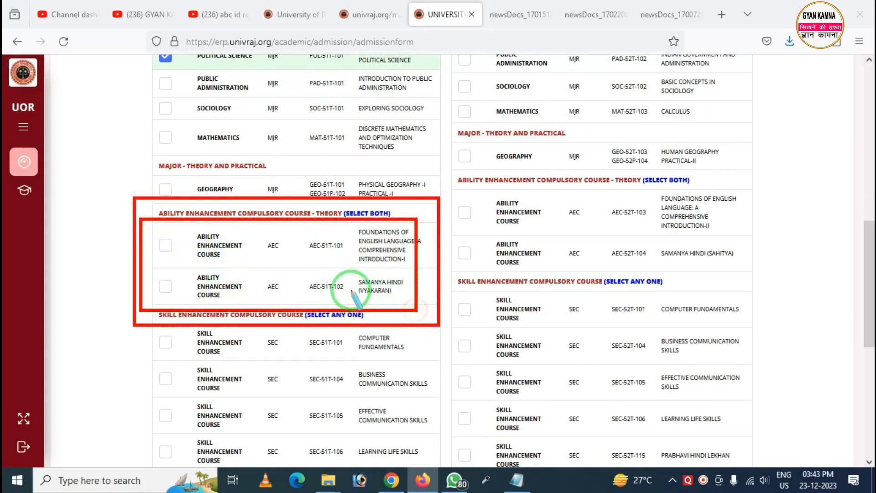
right_click(261, 257)
mouse_move(217, 198)
mouse_down()
mouse_move(334, 252)
mouse_move(333, 240)
mouse_up()
right_click(320, 242)
drag(114, 215, 229, 308)
right_click(198, 272)
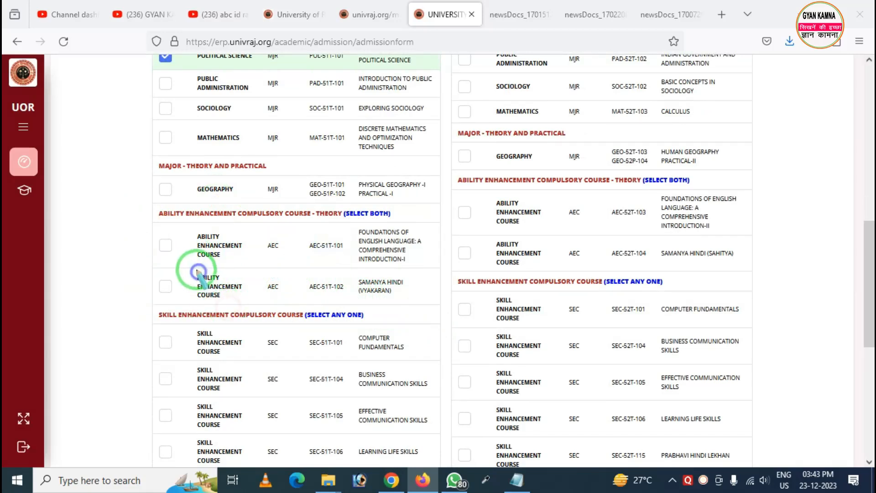
key(Escape)
click(163, 248)
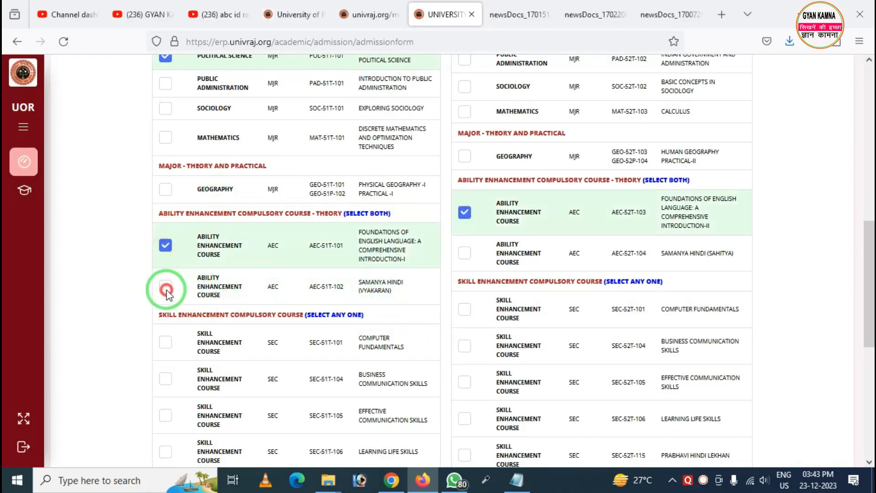
click(165, 287)
Select Computer Fundamentals (SEC-51T-101) as the Semester I skill enhancement compulsory course.
scroll(194, 312, down, 4)
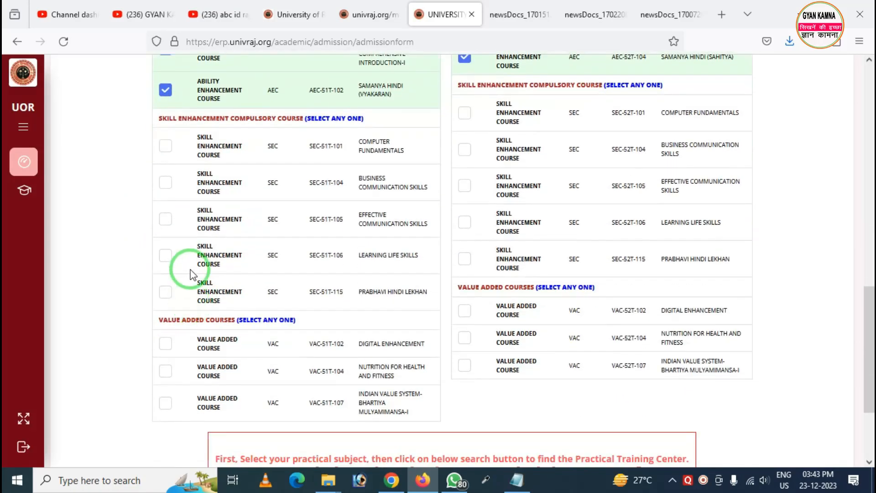
scroll(191, 275, up, 1)
mouse_move(144, 172)
mouse_down()
mouse_move(245, 220)
mouse_move(373, 218)
mouse_up()
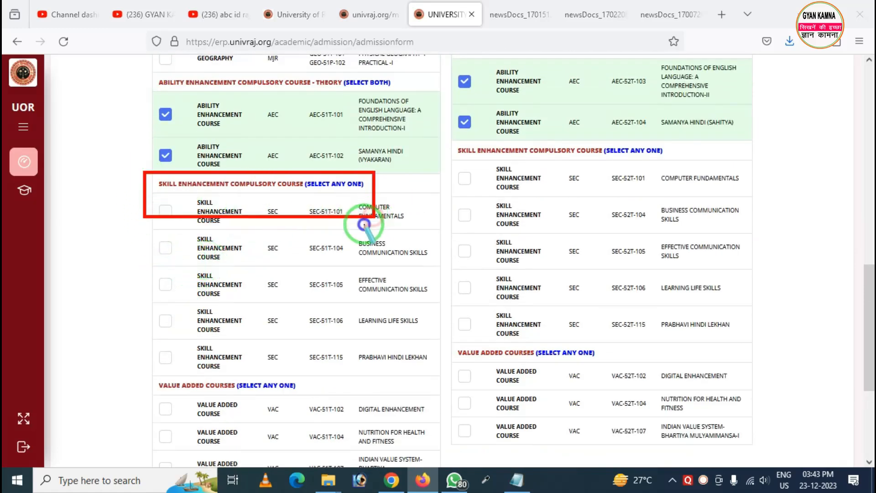
key(ctrl+z)
mouse_move(132, 202)
mouse_down()
mouse_move(276, 372)
mouse_move(417, 381)
mouse_up()
right_click(354, 335)
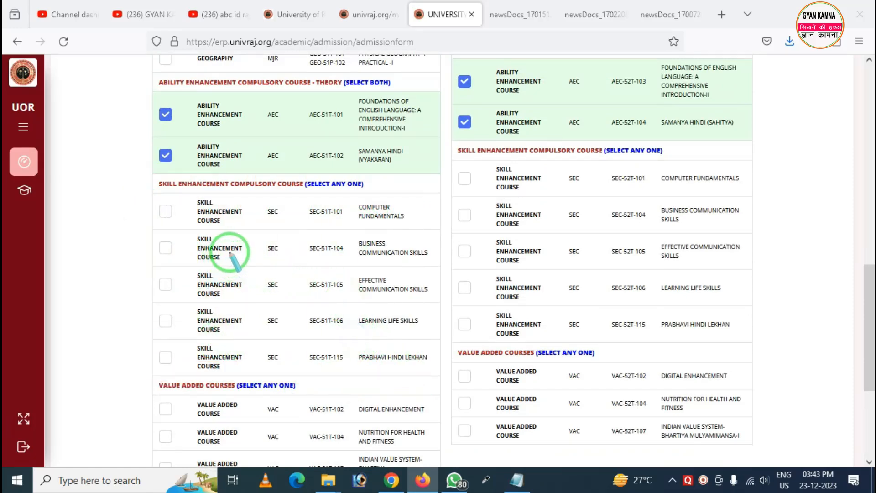
drag(300, 172, 391, 208)
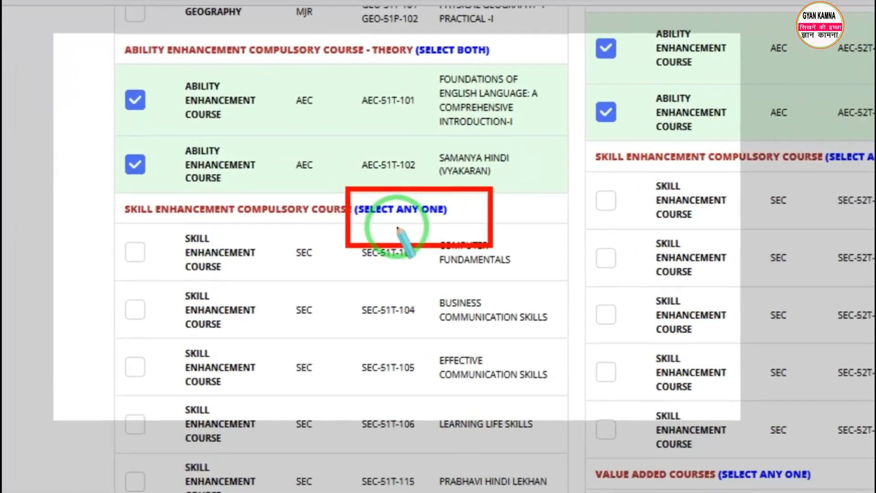
right_click(319, 197)
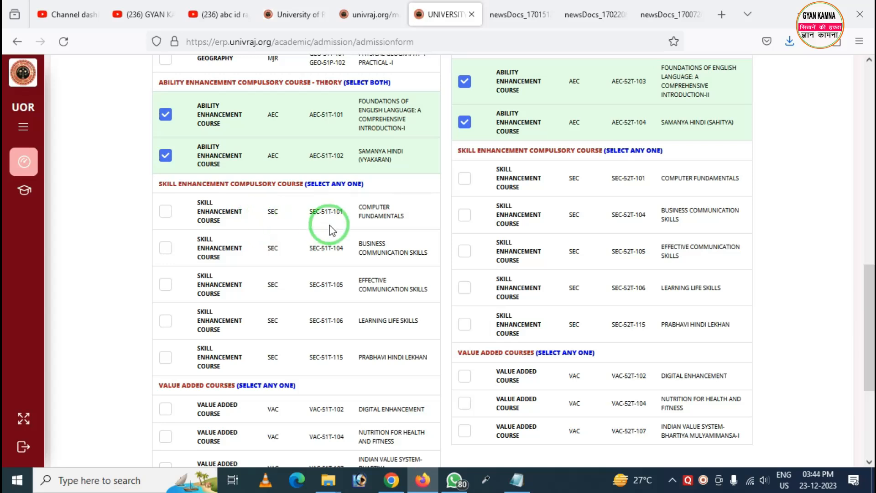
drag(337, 195, 432, 225)
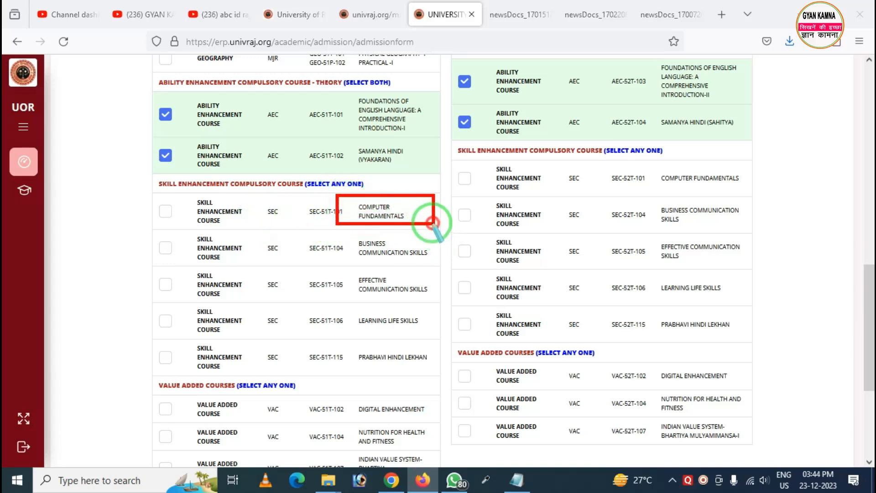
drag(335, 226, 441, 272)
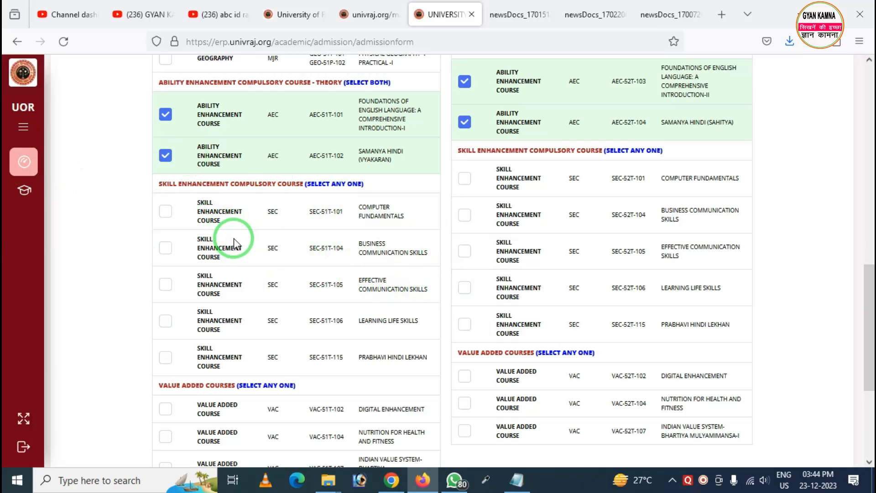
click(166, 212)
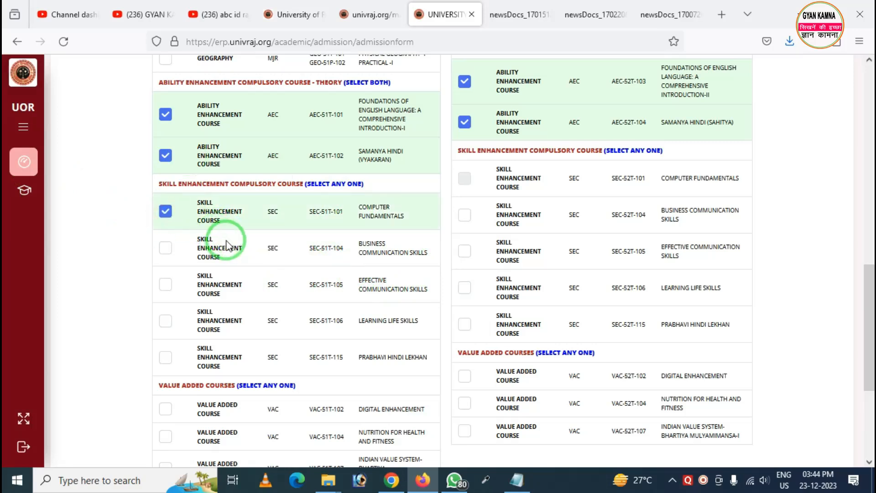
Select Digital Enhancement (VAC-51T-102) as the Semester I value added course.
scroll(227, 246, down, 3)
mouse_move(139, 232)
mouse_down()
mouse_move(172, 280)
mouse_move(351, 357)
mouse_move(356, 369)
mouse_up()
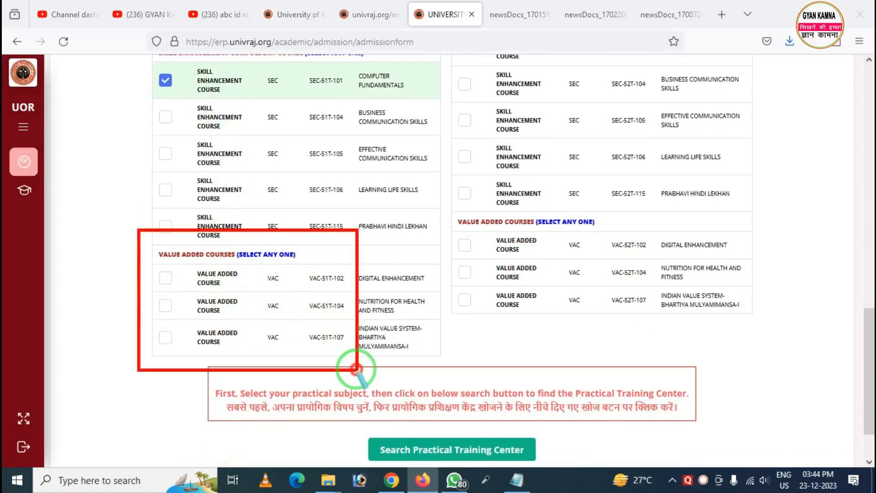
right_click(255, 338)
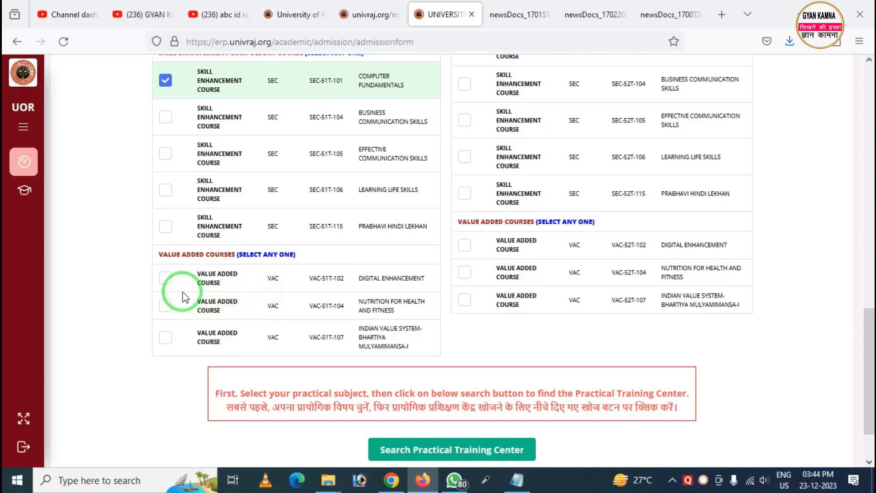
click(166, 278)
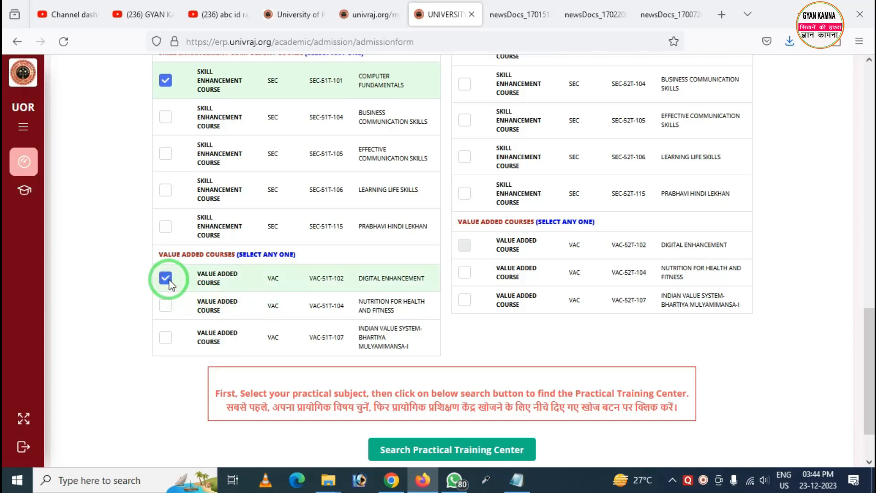
Examine the major and ability enhancement subjects marked in Semester II against those chosen in Semester I.
scroll(169, 283, up, 15)
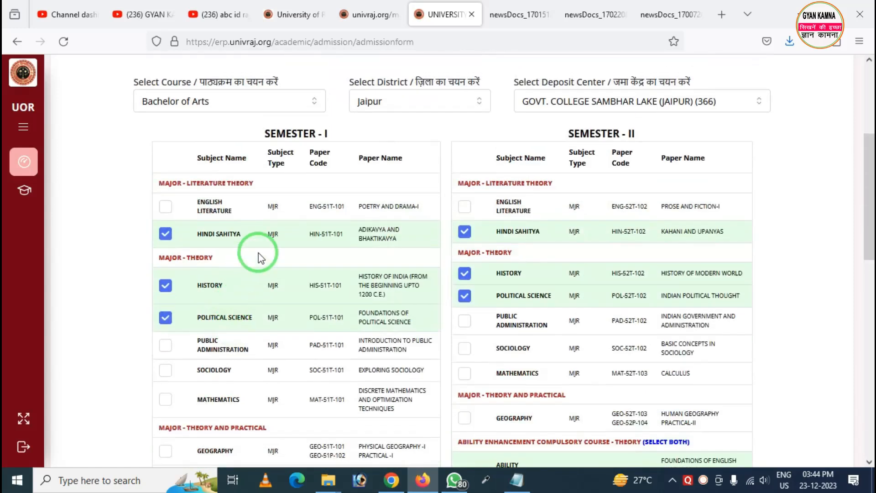
scroll(272, 228, down, 2)
scroll(270, 237, up, 2)
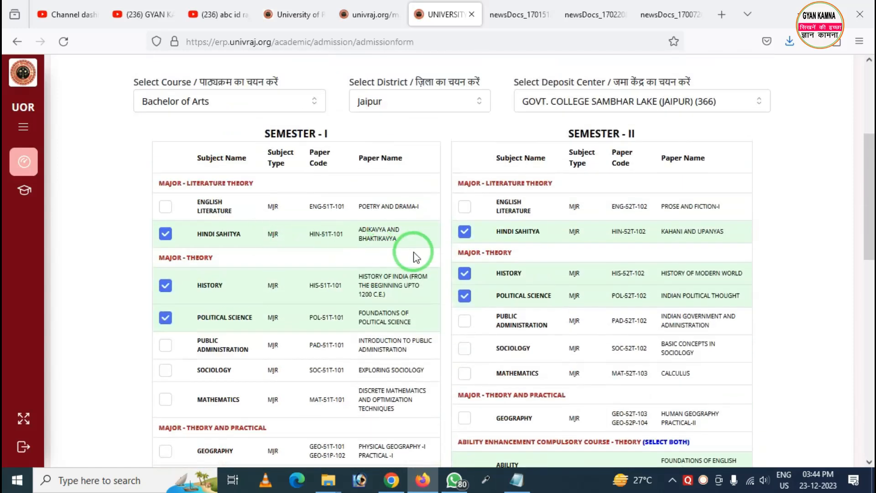
mouse_move(431, 191)
mouse_down()
mouse_move(470, 304)
mouse_move(579, 326)
mouse_move(786, 339)
mouse_up()
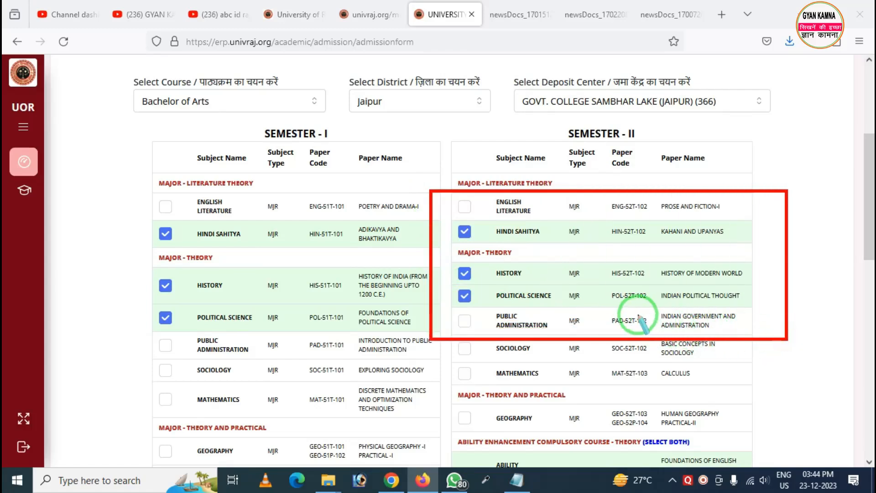
right_click(573, 304)
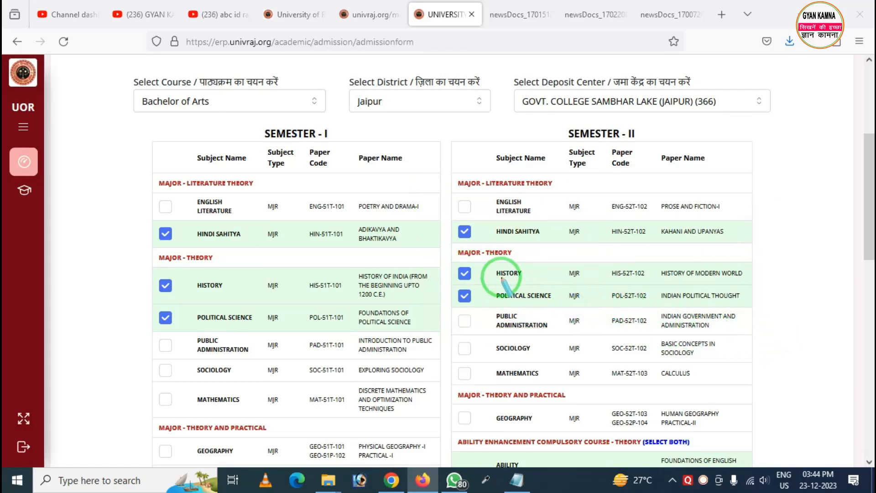
scroll(534, 258, down, 1)
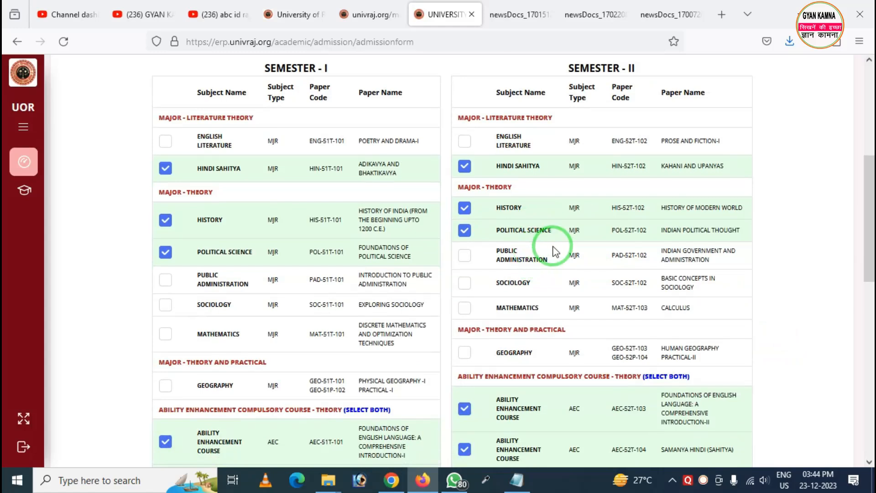
scroll(554, 251, down, 2)
scroll(262, 287, down, 1)
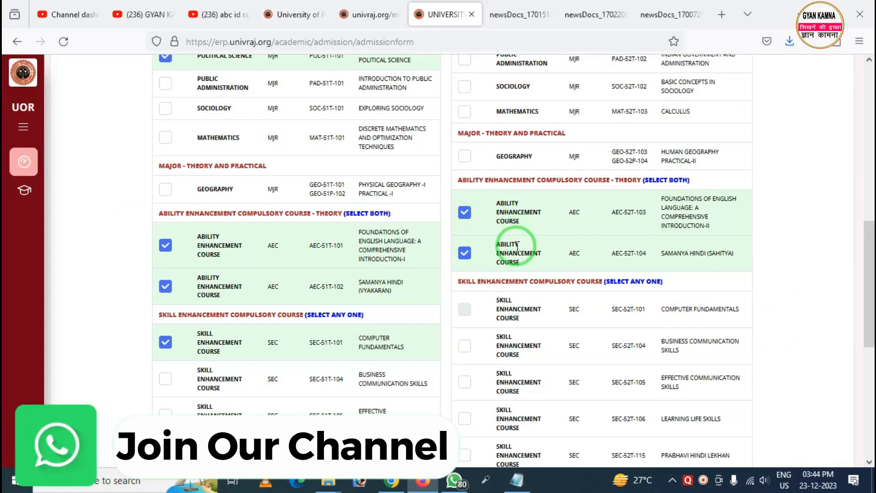
Select Business Communication Skills as the Semester II skill enhancement course and Nutrition for Health and Fitness as its value added course.
scroll(510, 262, down, 2)
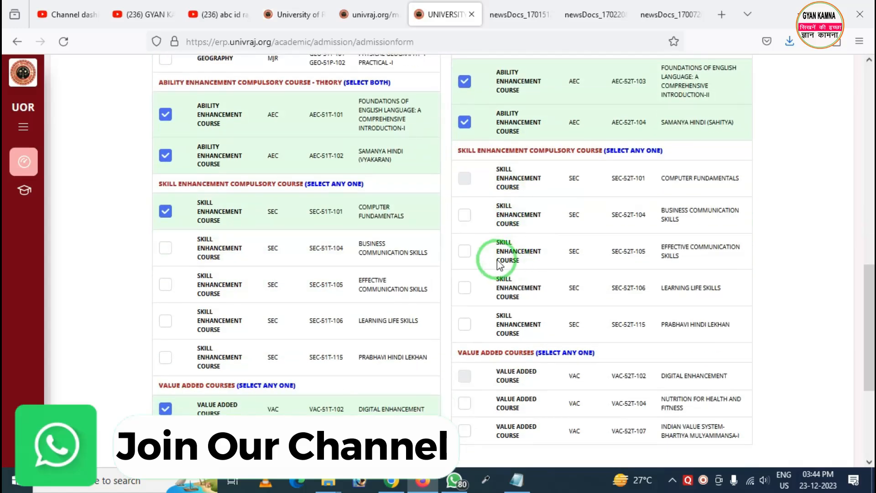
mouse_move(453, 142)
mouse_down()
mouse_move(557, 297)
mouse_move(728, 394)
mouse_up()
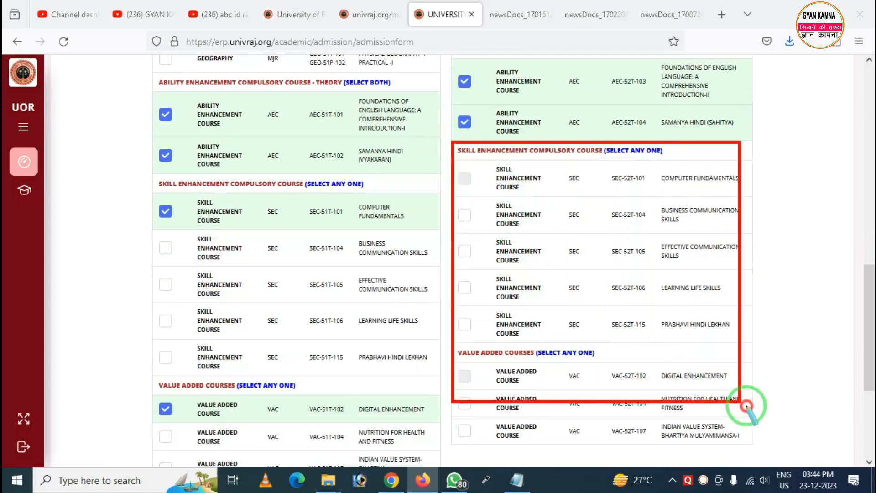
drag(447, 337, 558, 389)
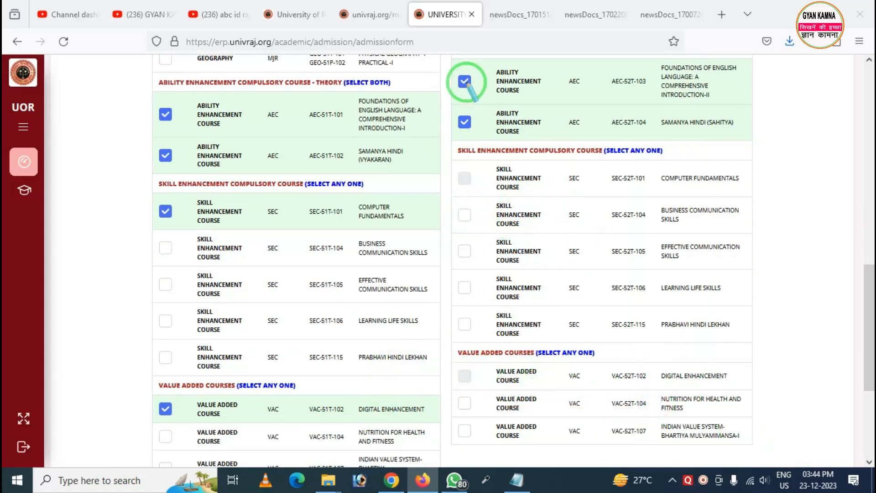
drag(449, 65, 490, 105)
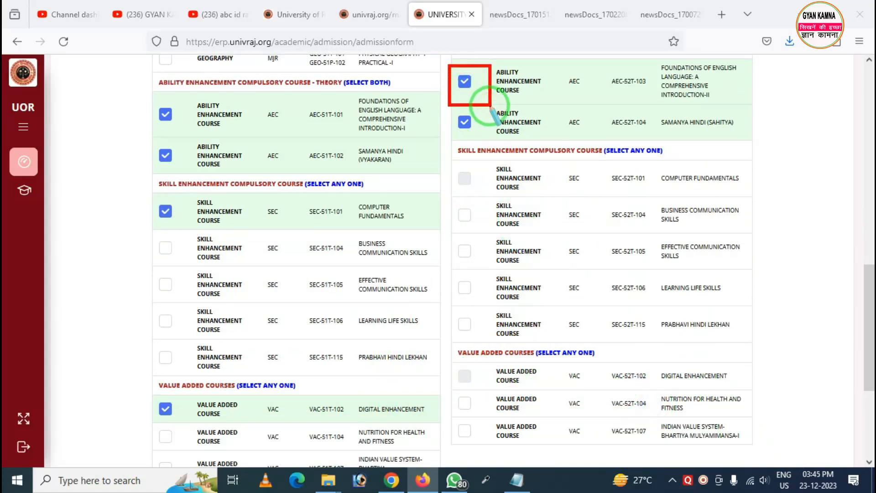
mouse_move(452, 160)
mouse_down()
mouse_move(473, 211)
mouse_move(532, 215)
mouse_up()
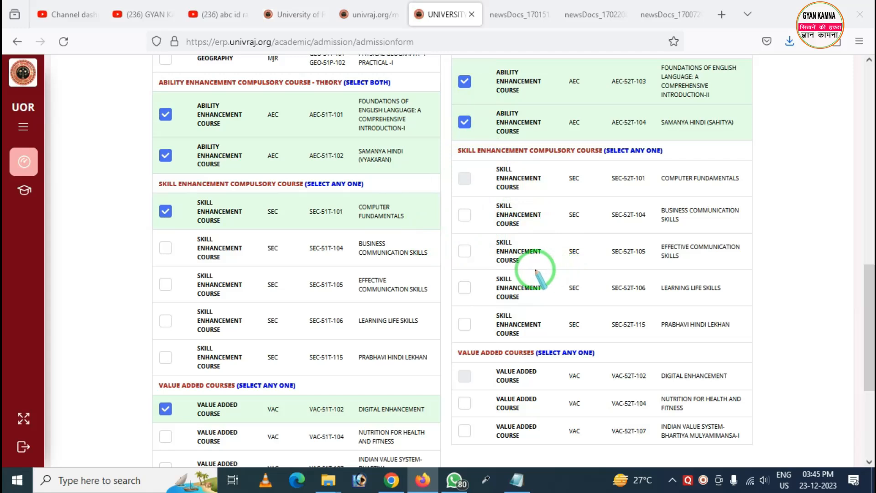
click(464, 216)
scroll(481, 283, down, 3)
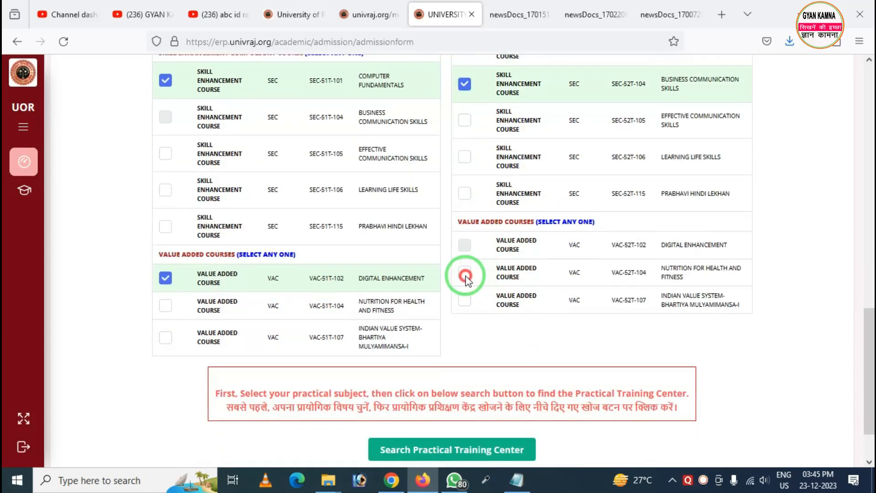
click(465, 275)
Try to save the subject selection without Nutrition for Health and Fitness in Semester II, and reselect that value added course.
scroll(464, 320, down, 2)
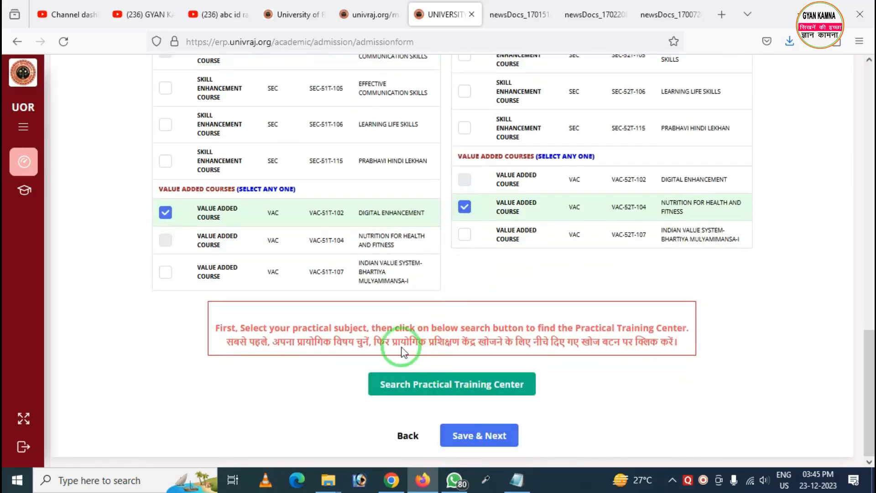
scroll(411, 347, up, 3)
click(465, 339)
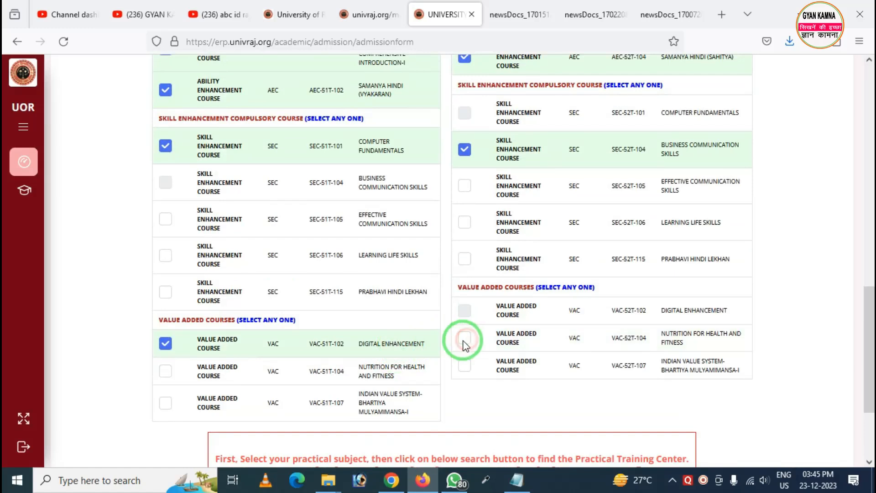
scroll(459, 350, down, 3)
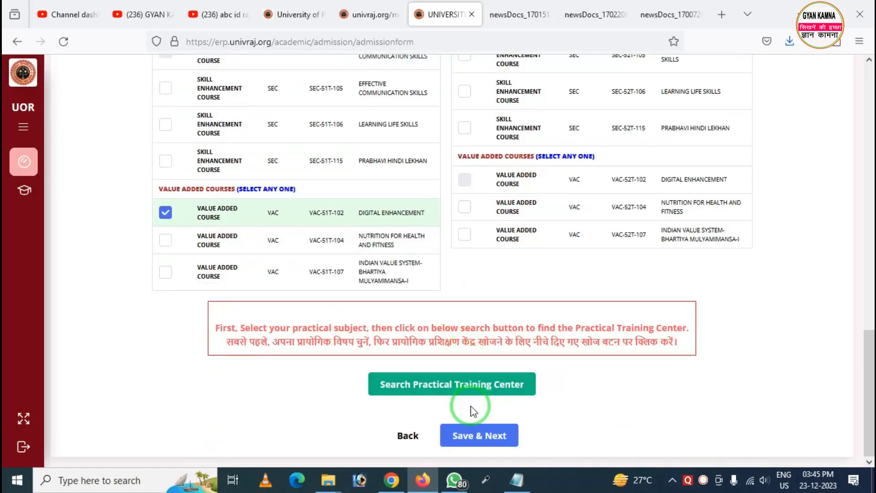
click(463, 434)
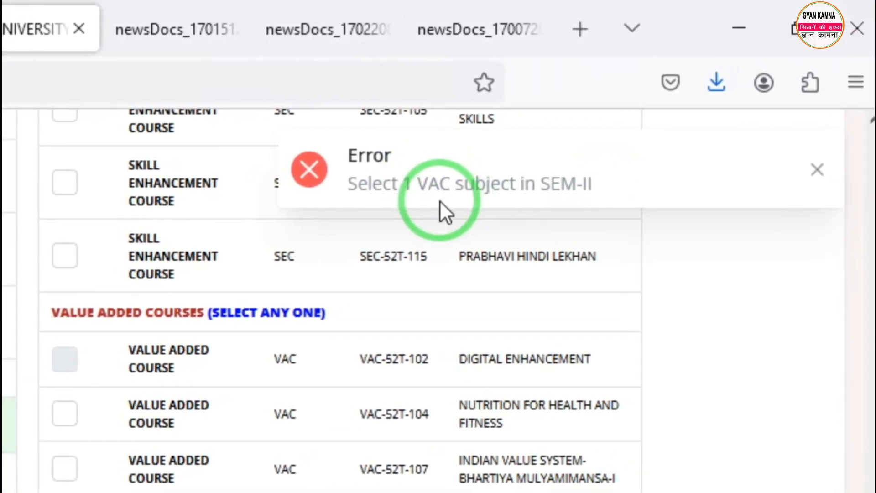
click(64, 414)
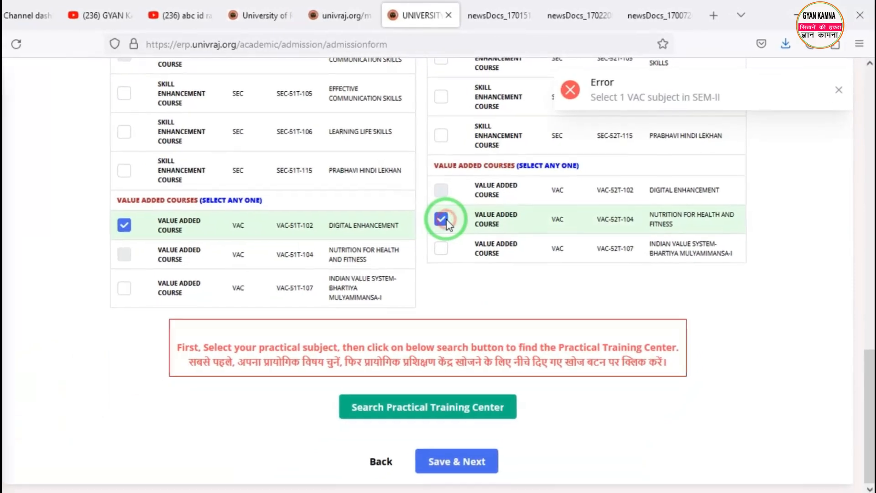
Deselect Computer Fundamentals from the Semester I skill enhancement courses and try to save the subject selection.
scroll(292, 283, up, 3)
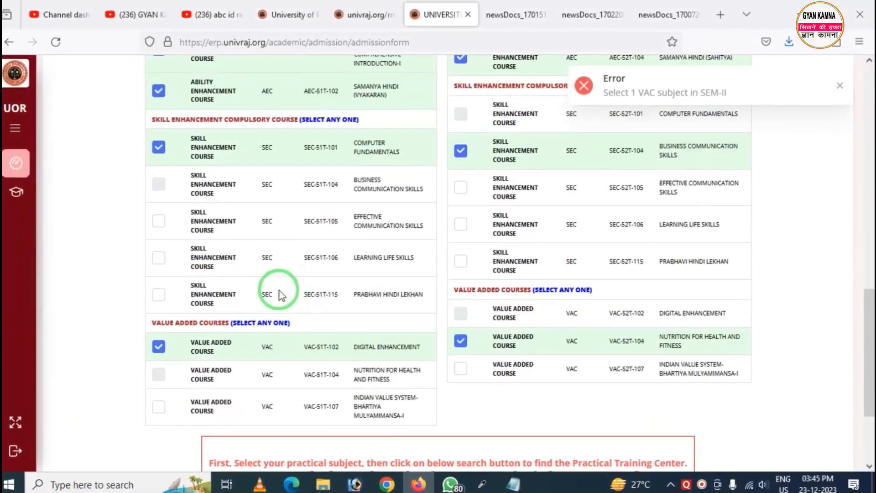
click(164, 146)
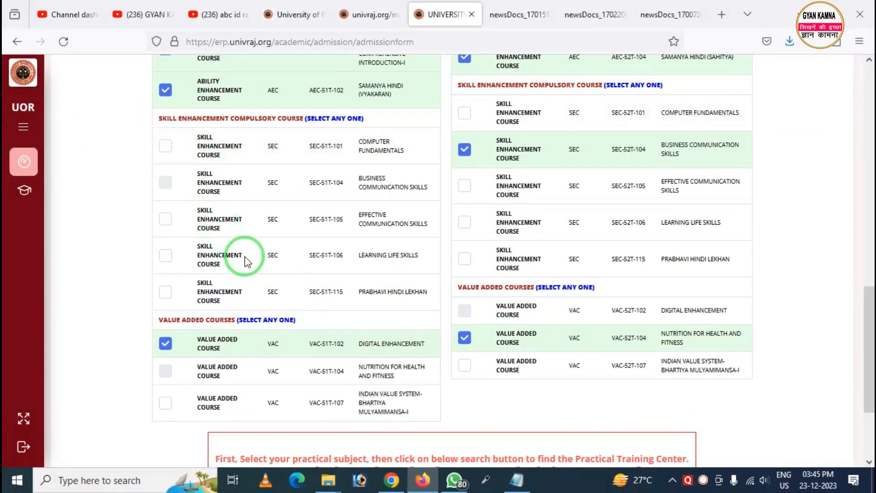
scroll(405, 263, down, 3)
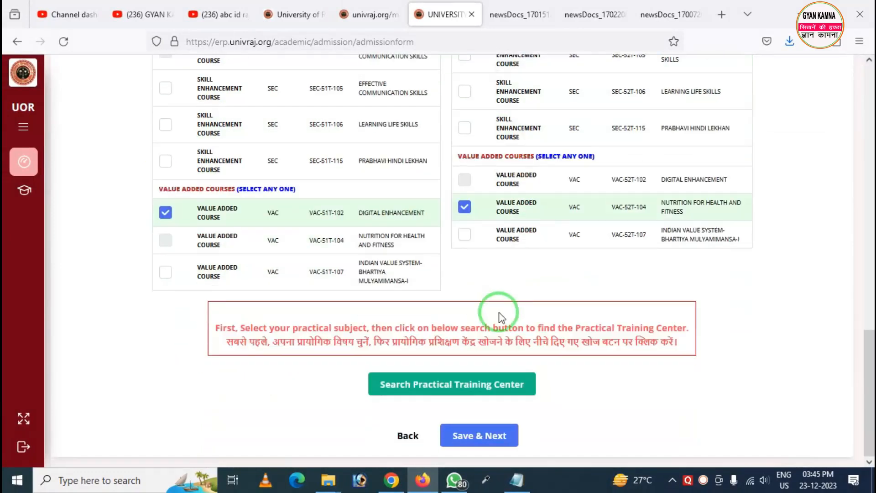
click(485, 436)
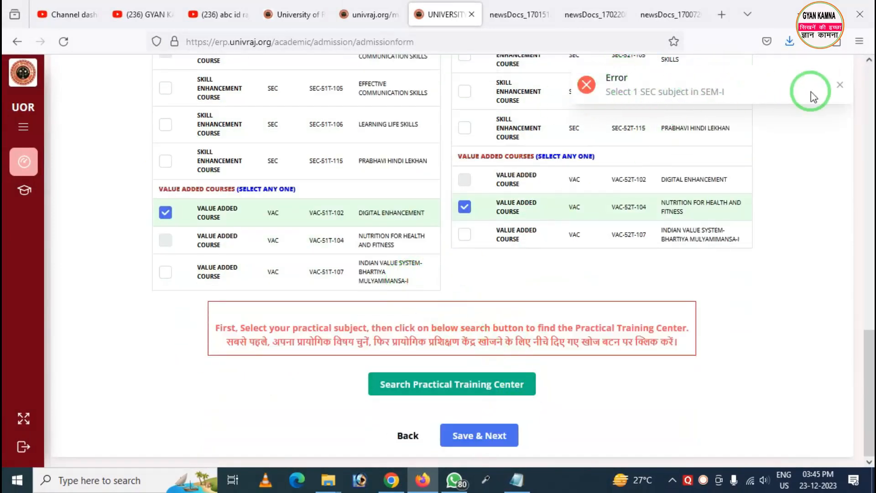
Dismiss the error and reselect Computer Fundamentals as the Semester I skill enhancement course.
click(840, 86)
scroll(182, 242, up, 3)
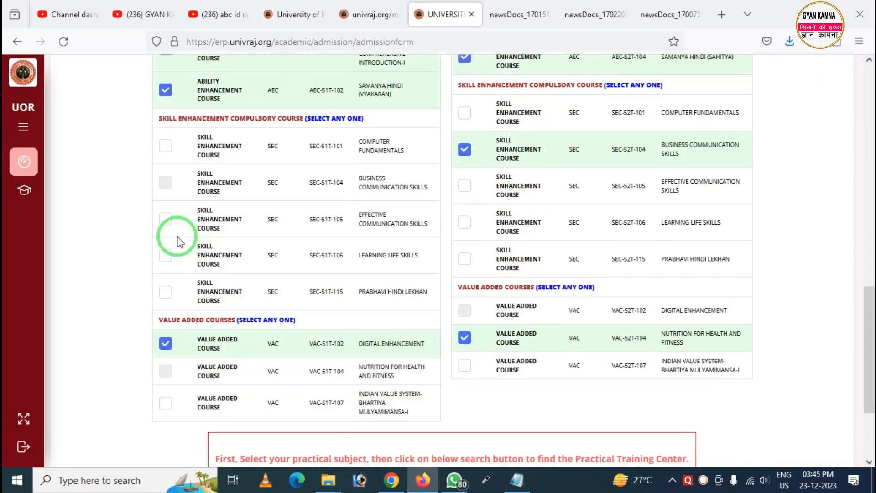
click(166, 148)
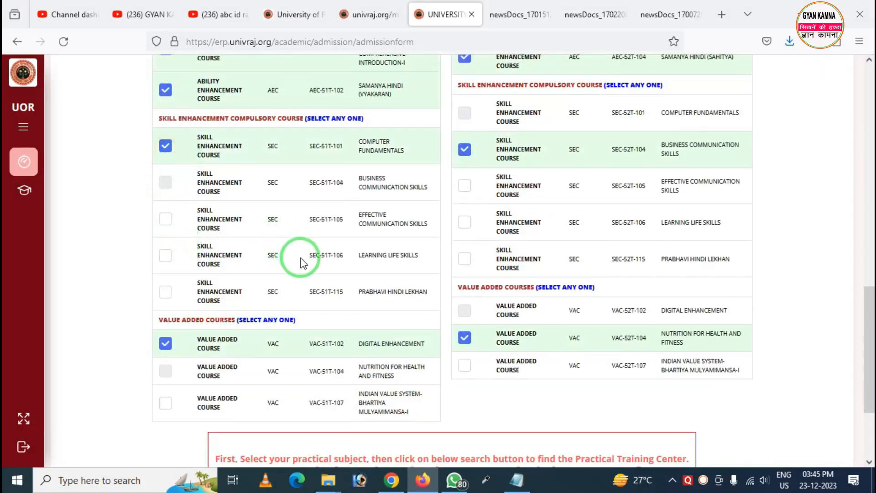
scroll(302, 262, down, 3)
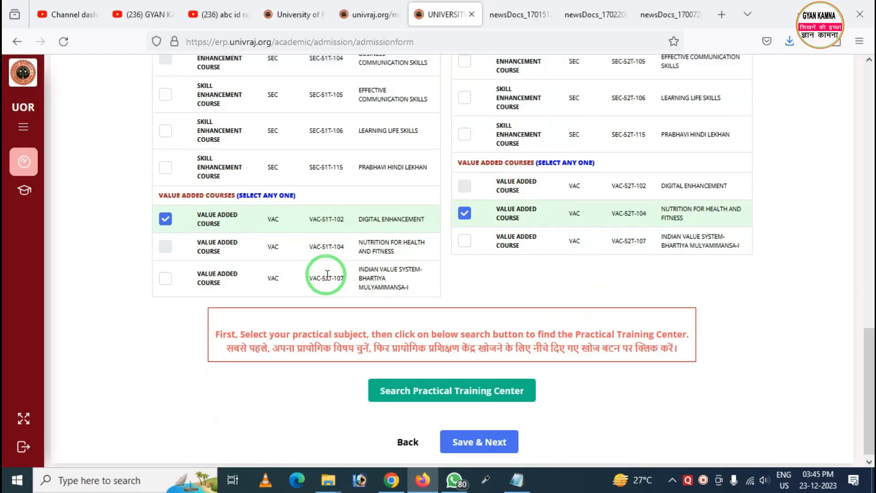
Add Geography, the major with theory and practical papers, to the Semester I subject selection.
scroll(319, 256, up, 5)
click(172, 217)
scroll(176, 223, up, 4)
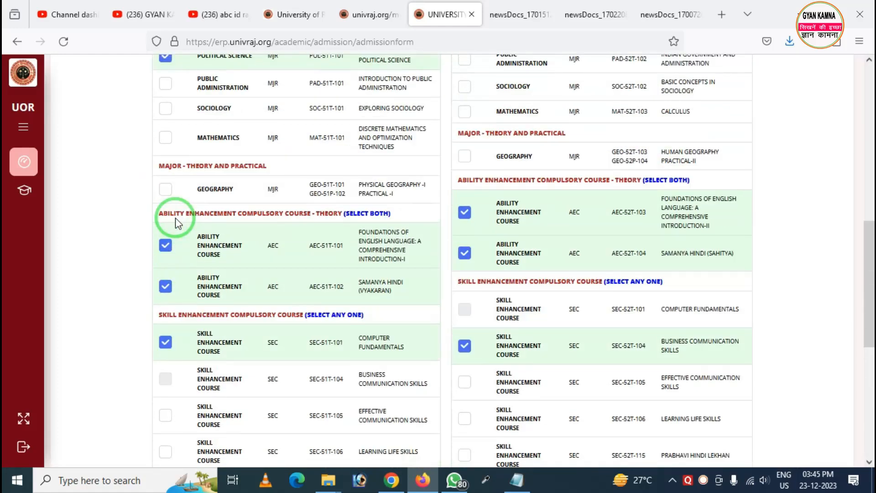
click(165, 254)
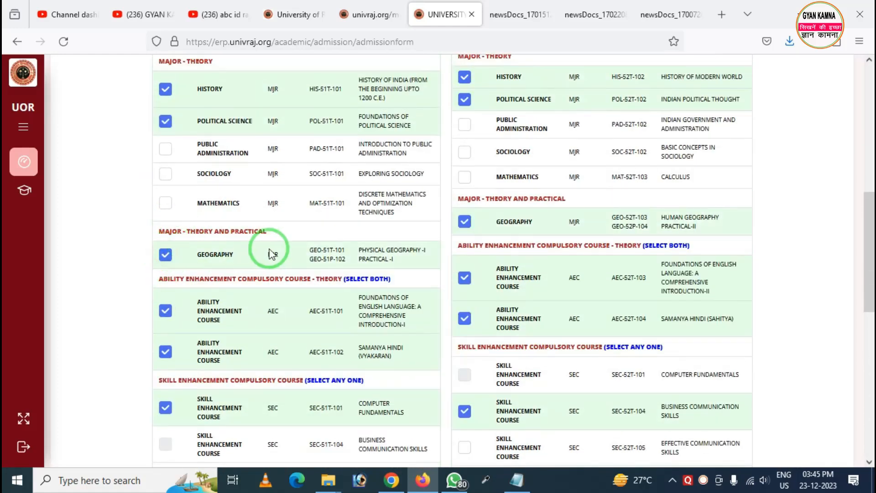
scroll(271, 252, down, 4)
scroll(271, 250, down, 5)
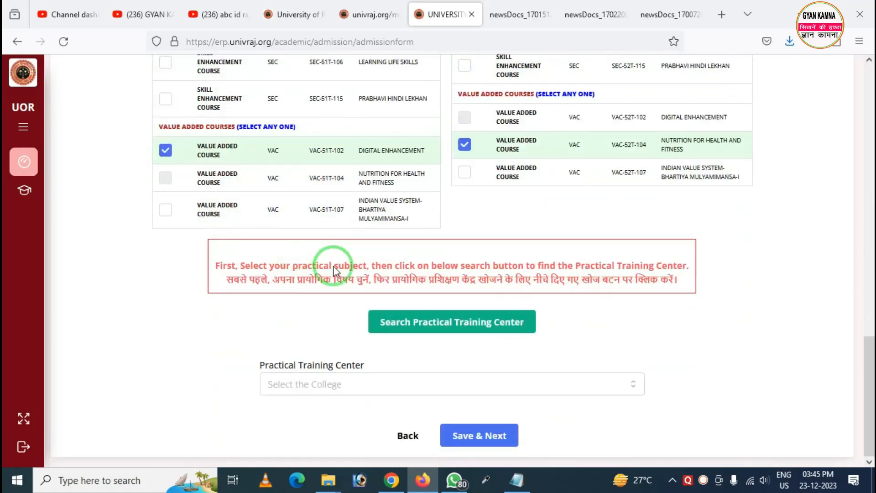
Search for practical training centers and look through the list of colleges without choosing one.
click(427, 331)
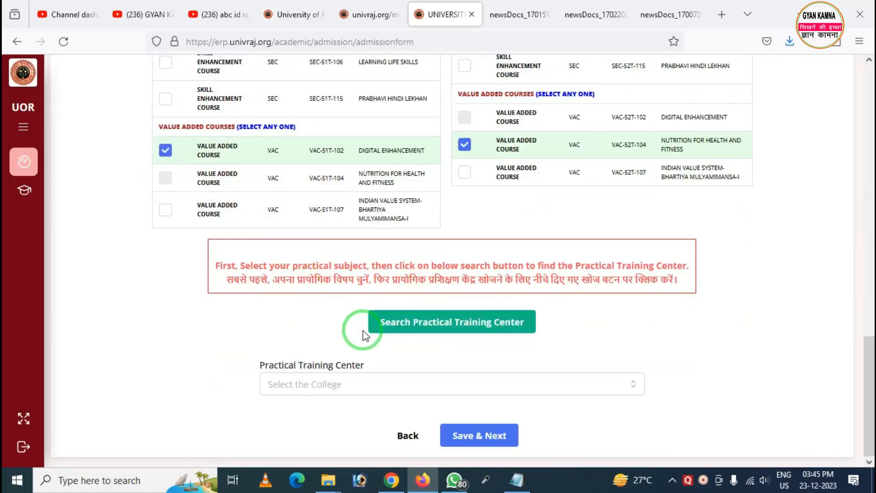
click(334, 387)
scroll(353, 316, down, 5)
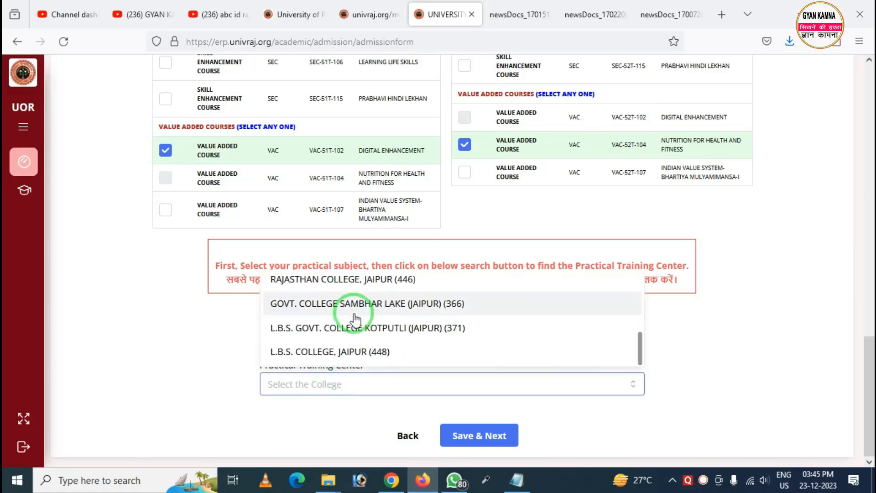
scroll(356, 350, up, 5)
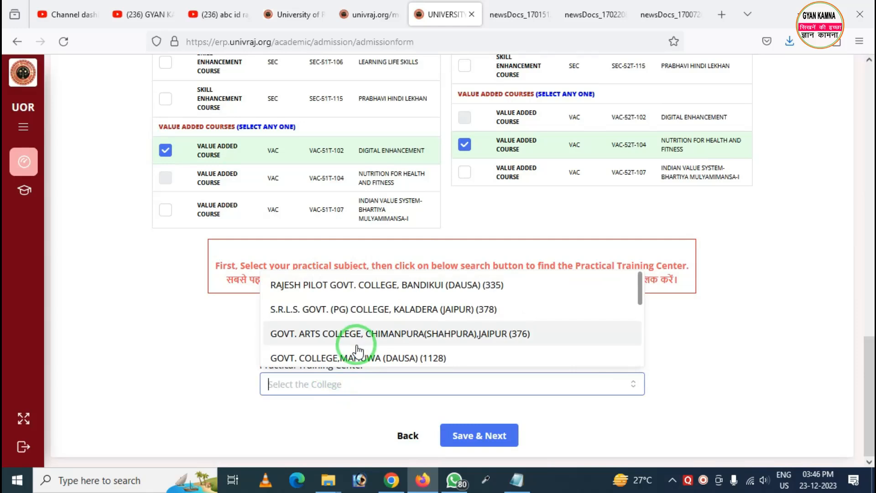
click(225, 347)
Recheck the Geography selection among the major subjects and proceed to the document upload section.
scroll(226, 347, up, 5)
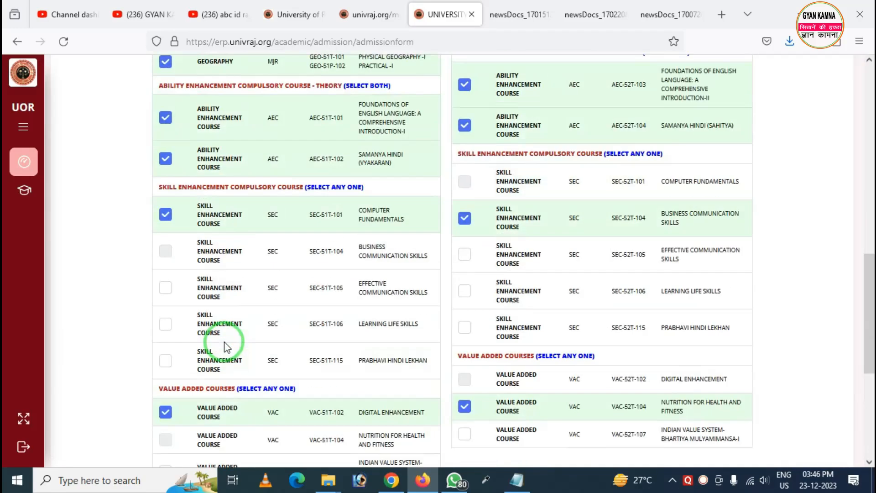
scroll(227, 348, up, 2)
scroll(173, 278, up, 4)
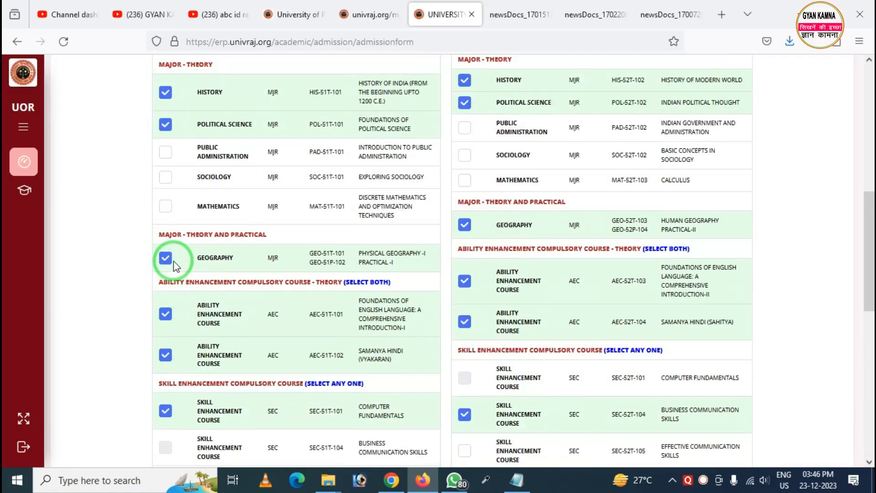
scroll(374, 277, down, 10)
scroll(374, 277, down, 2)
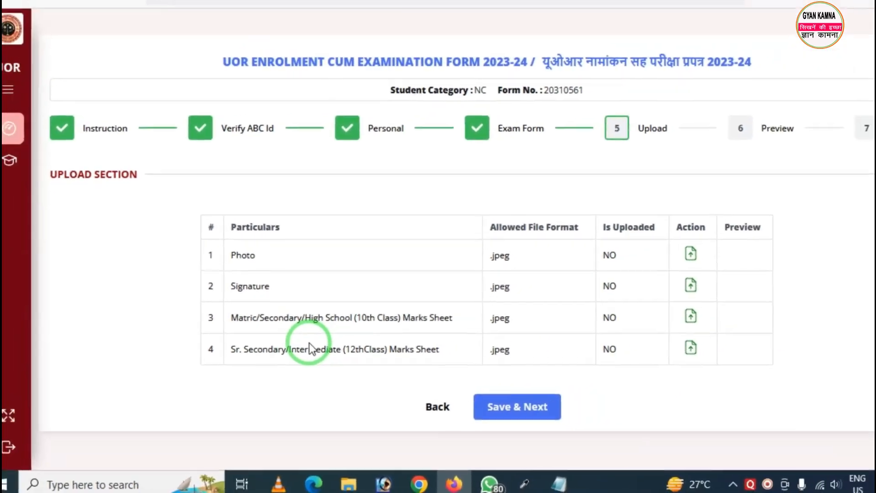
key(ctrl+alt+d)
mouse_move(449, 250)
mouse_down()
mouse_move(473, 355)
mouse_move(512, 379)
mouse_up()
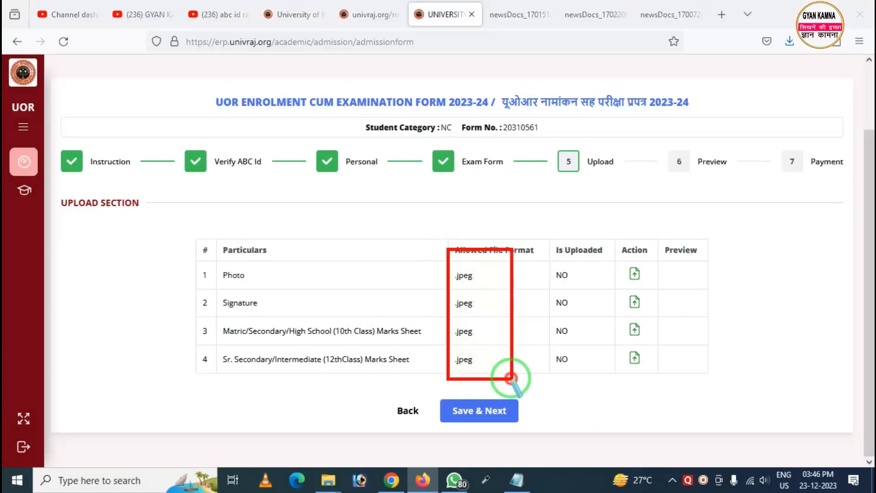
key(Escape)
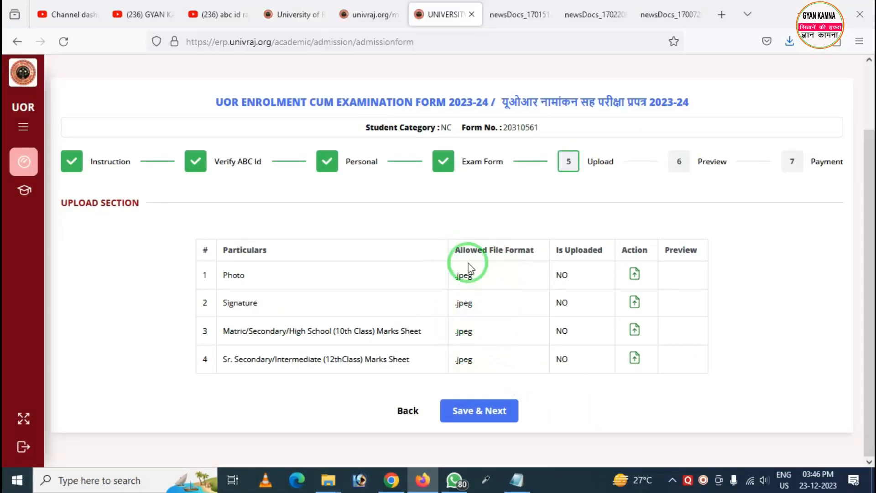
Upload the ph image from the Photo raj folder on the desktop as the student's Photo.
click(636, 275)
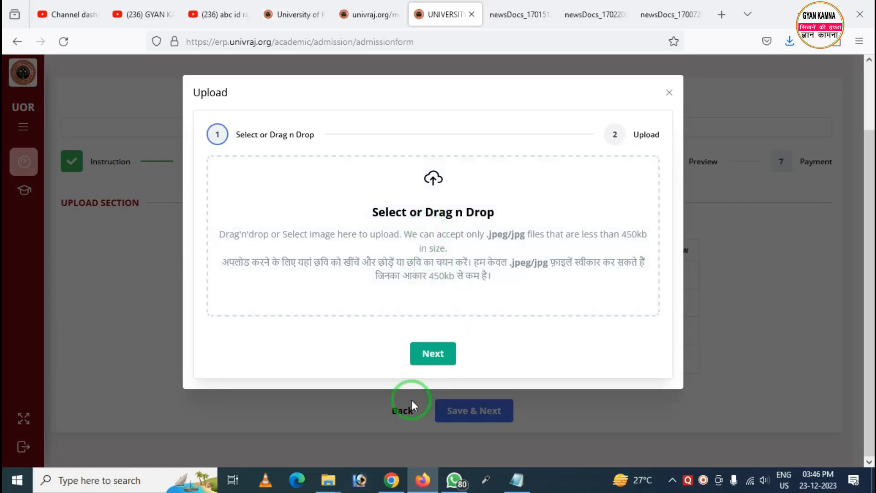
click(451, 249)
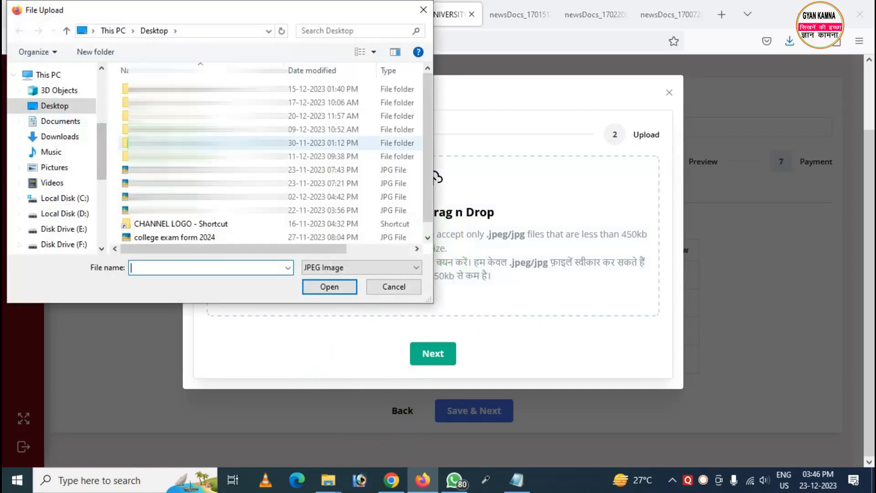
double_click(182, 143)
double_click(315, 180)
click(441, 364)
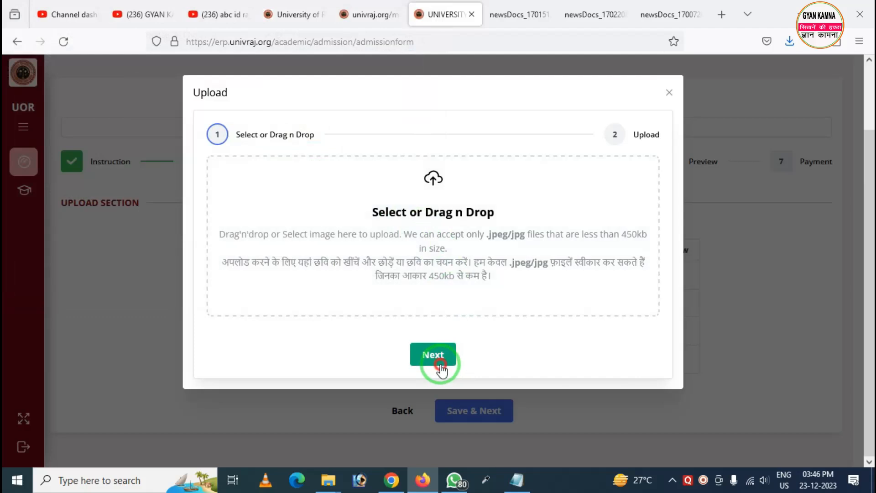
click(462, 314)
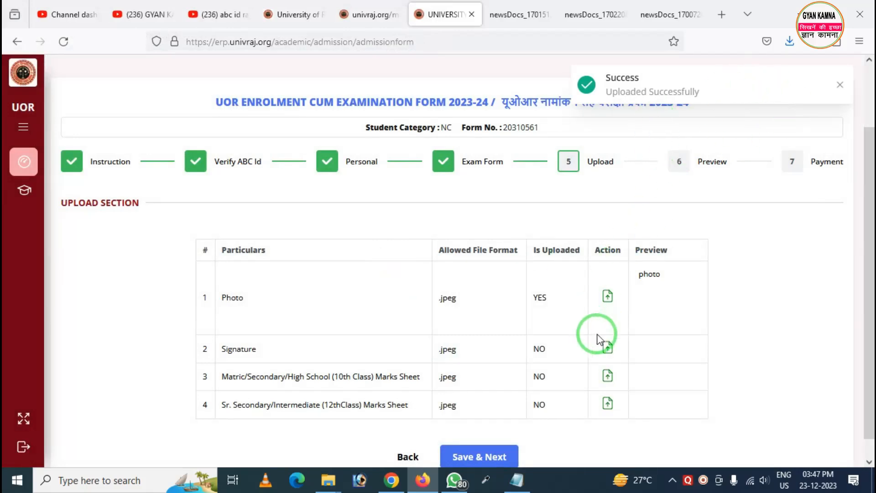
Upload the sig image from the Photo raj folder as the student's Signature.
click(606, 348)
click(402, 240)
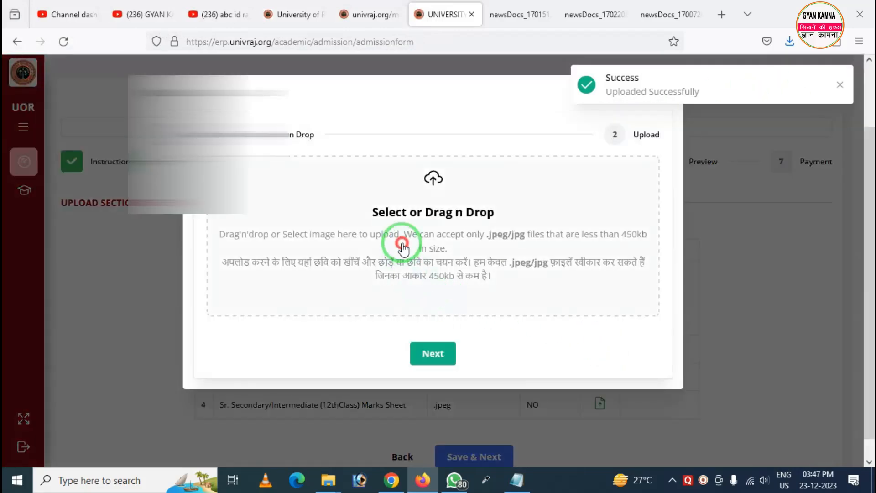
scroll(329, 201, down, 1)
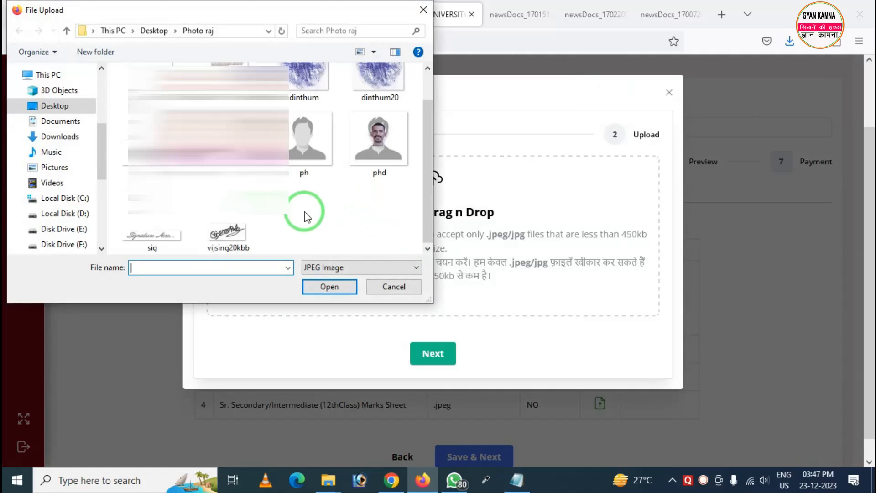
double_click(165, 236)
click(445, 354)
click(451, 310)
scroll(493, 302, down, 1)
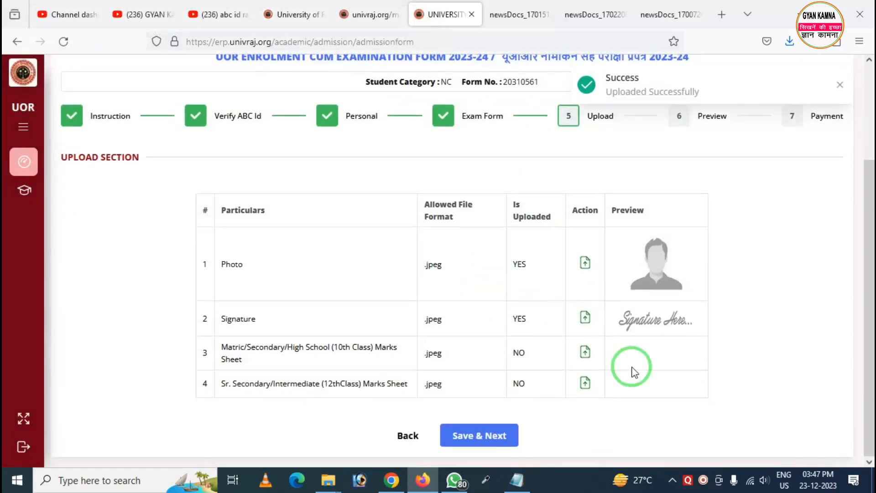
Upload balnk1 from the Photo raj folder as the Matric/Secondary/High School (10th Class) Marks Sheet.
click(586, 353)
click(401, 245)
double_click(144, 102)
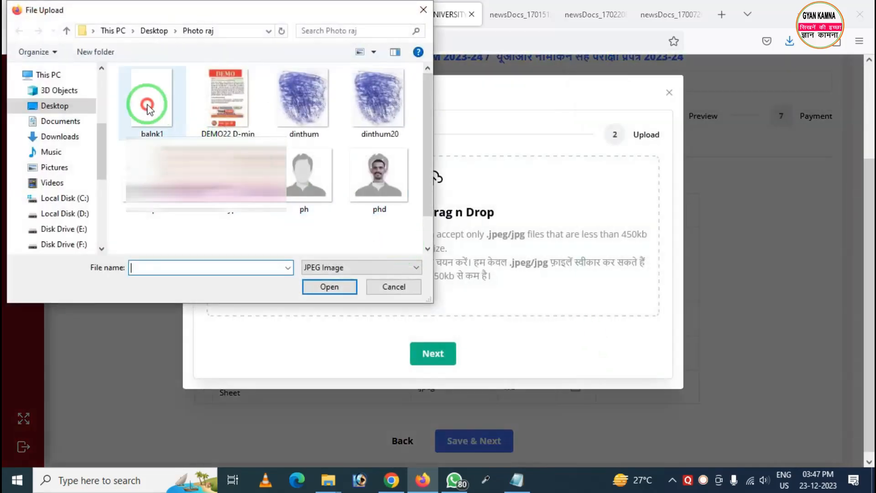
click(440, 357)
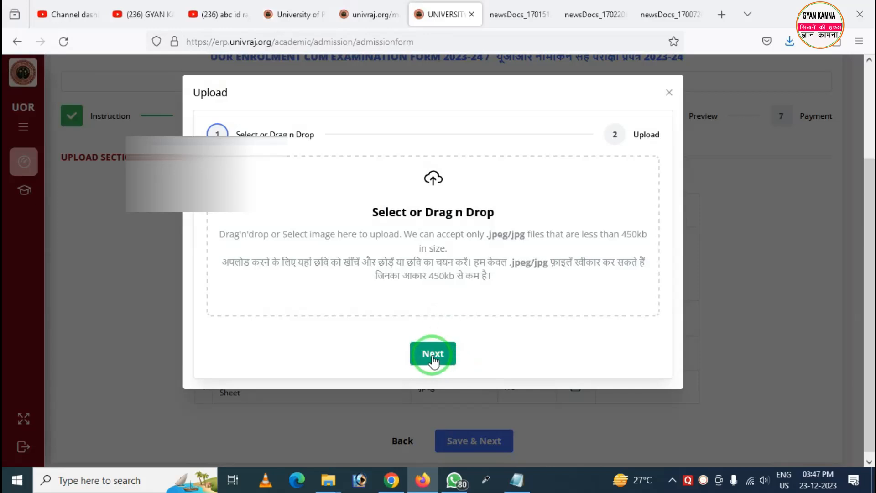
click(436, 355)
click(482, 315)
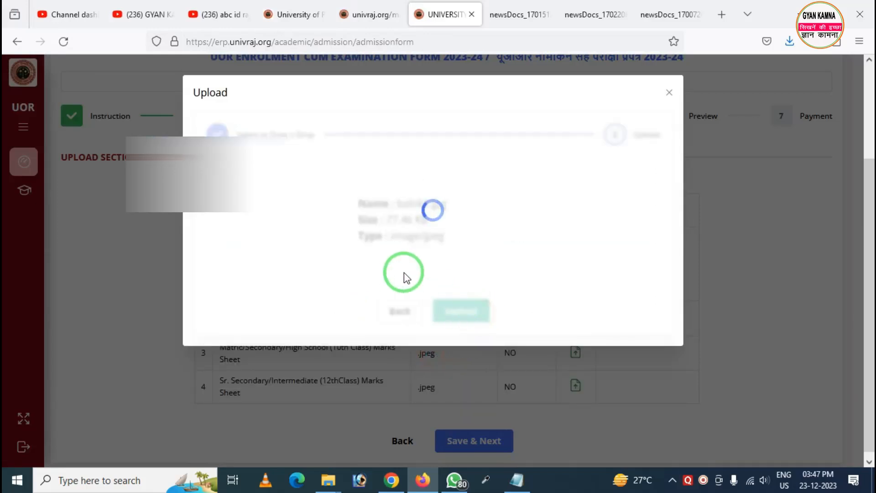
scroll(548, 288, down, 3)
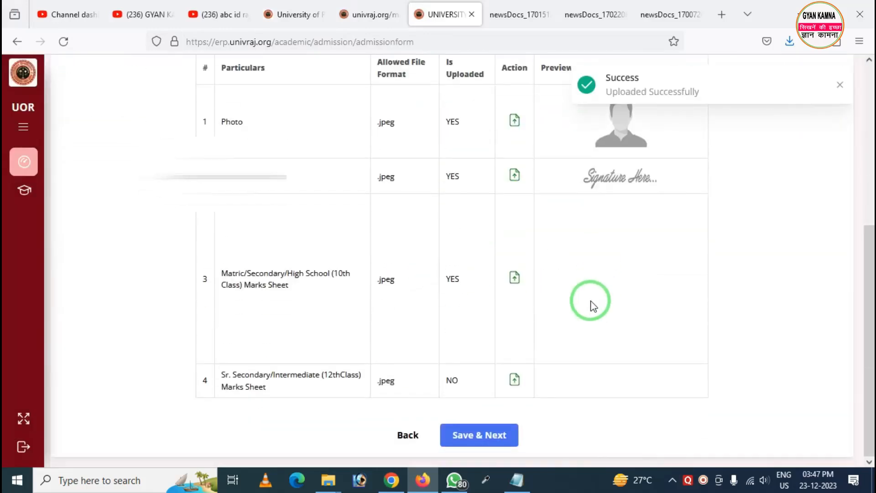
Upload balnk1 from the Photo raj folder as the Sr. Secondary/Intermediate (12th Class) Marks Sheet.
click(515, 379)
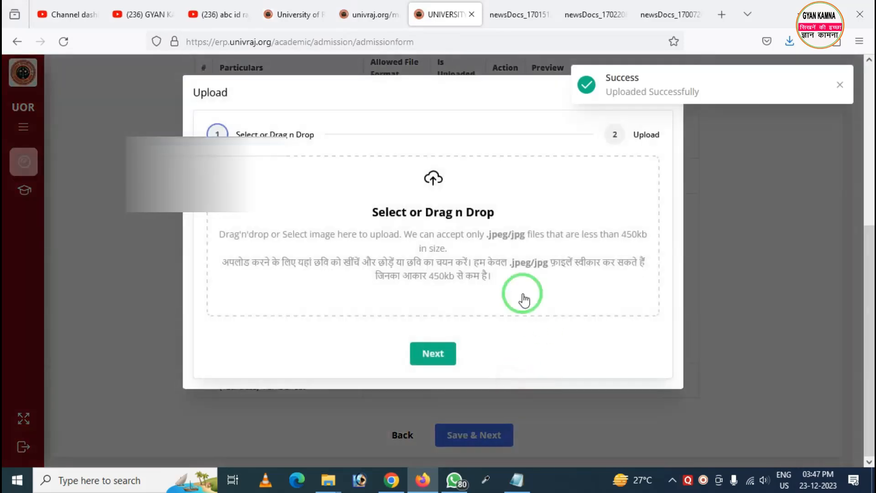
click(406, 253)
click(140, 100)
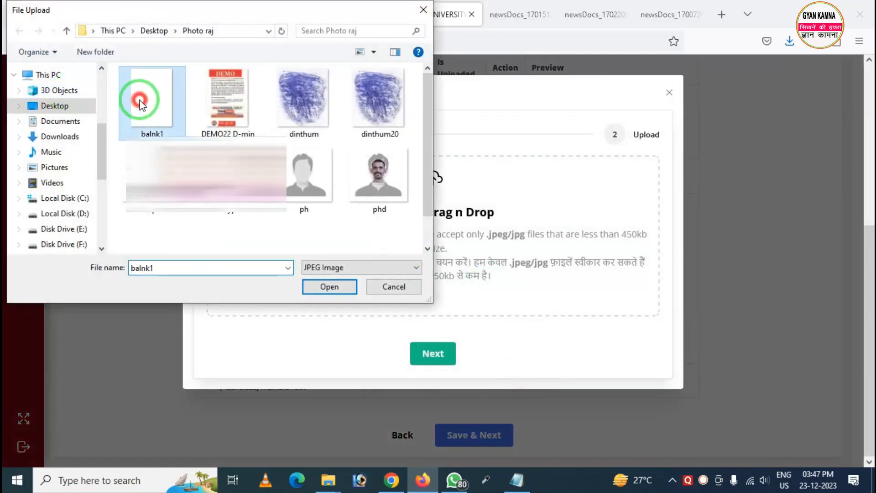
double_click(140, 100)
click(432, 354)
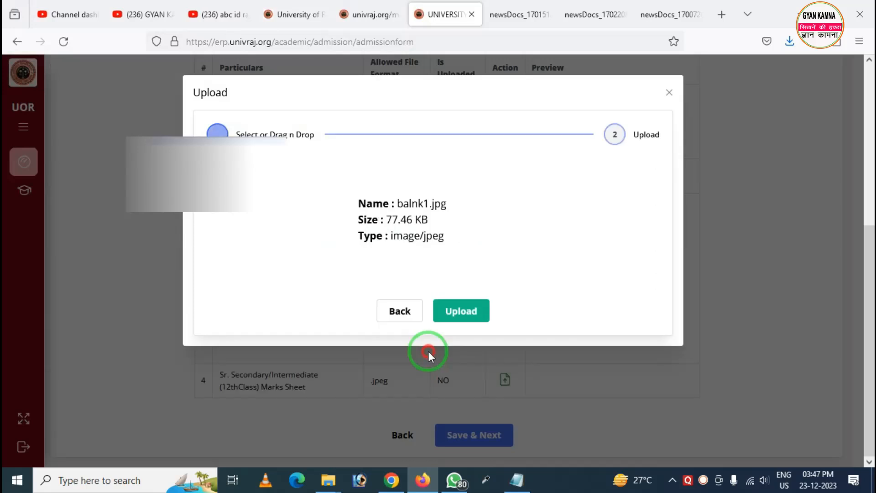
click(461, 315)
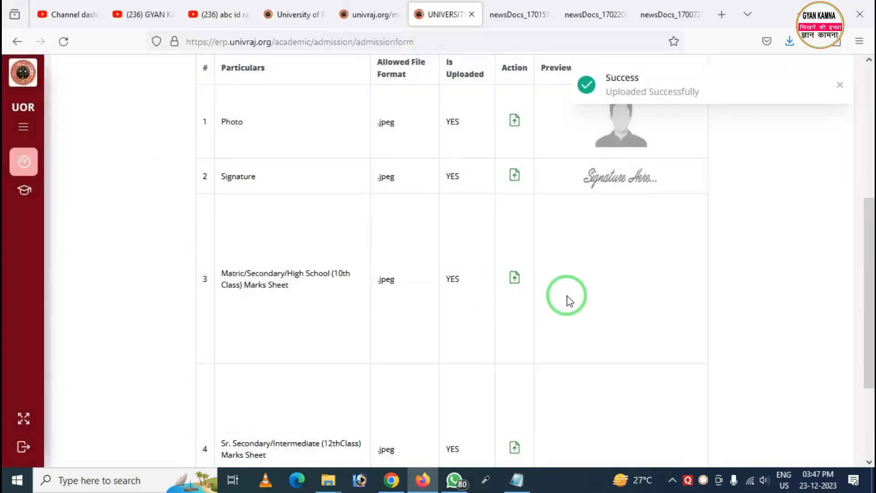
Examine the previews of the uploaded photo, signature and marks sheets.
scroll(570, 302, down, 3)
scroll(571, 301, up, 3)
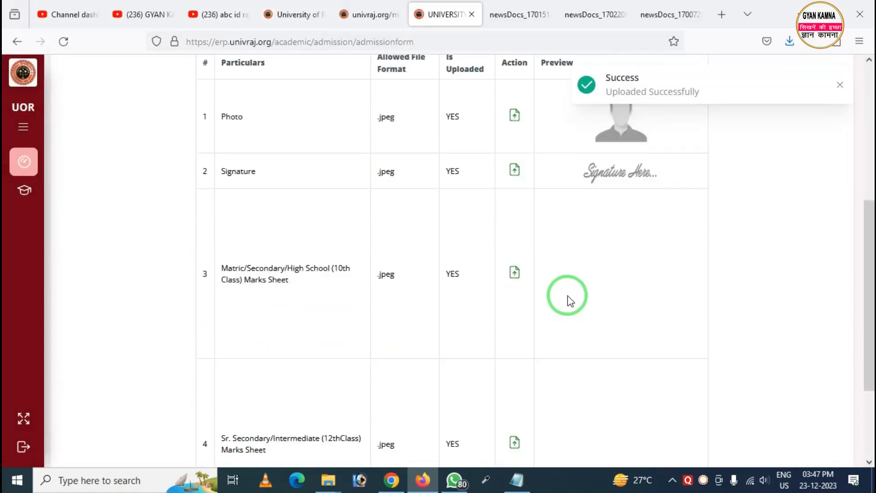
drag(529, 189, 711, 373)
right_click(681, 354)
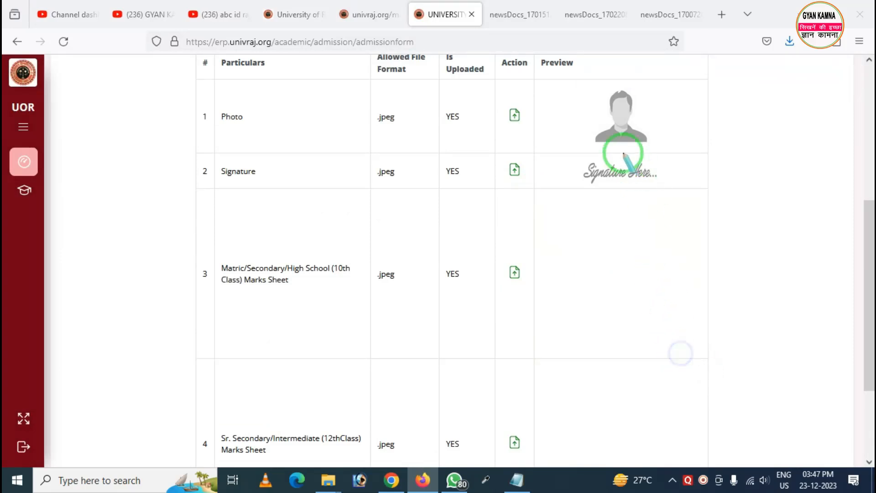
mouse_move(584, 78)
mouse_down()
mouse_move(628, 179)
mouse_move(694, 188)
mouse_up()
right_click(617, 251)
mouse_move(554, 195)
mouse_down()
mouse_move(627, 295)
mouse_move(708, 352)
mouse_up()
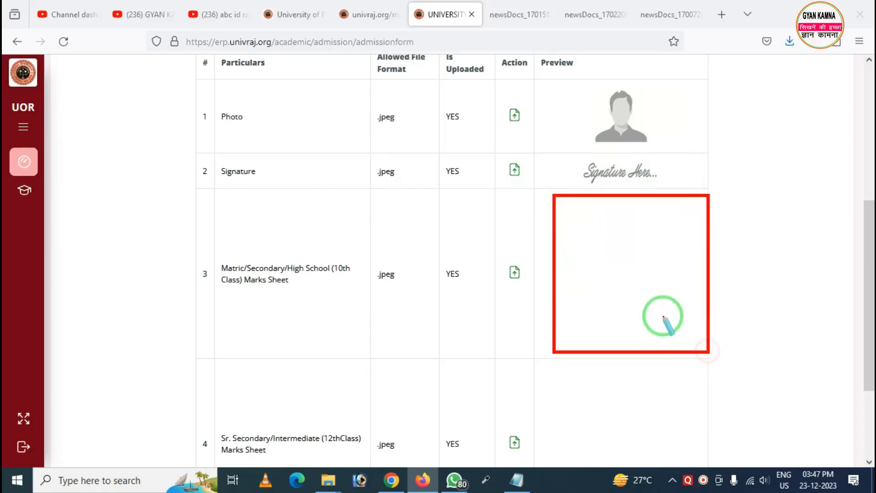
right_click(664, 316)
mouse_move(564, 196)
mouse_down()
mouse_move(595, 293)
mouse_move(689, 319)
mouse_up()
right_click(637, 292)
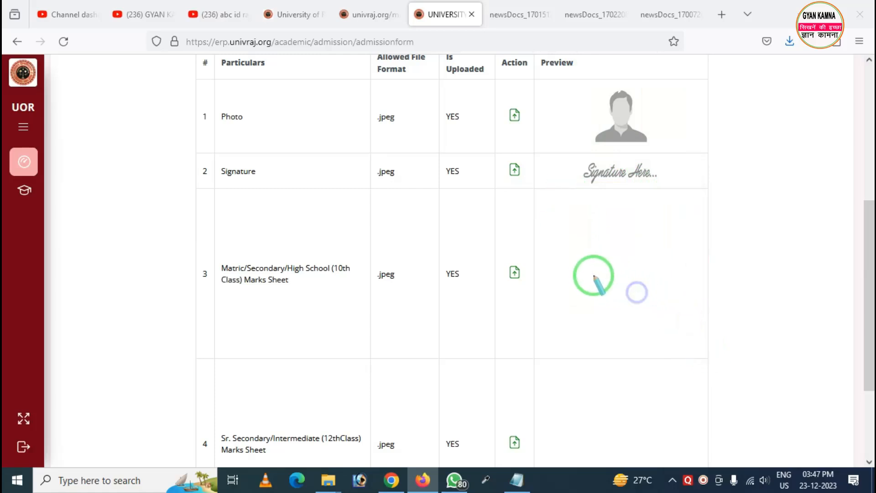
Save the uploaded documents and continue to the form preview.
scroll(589, 276, down, 3)
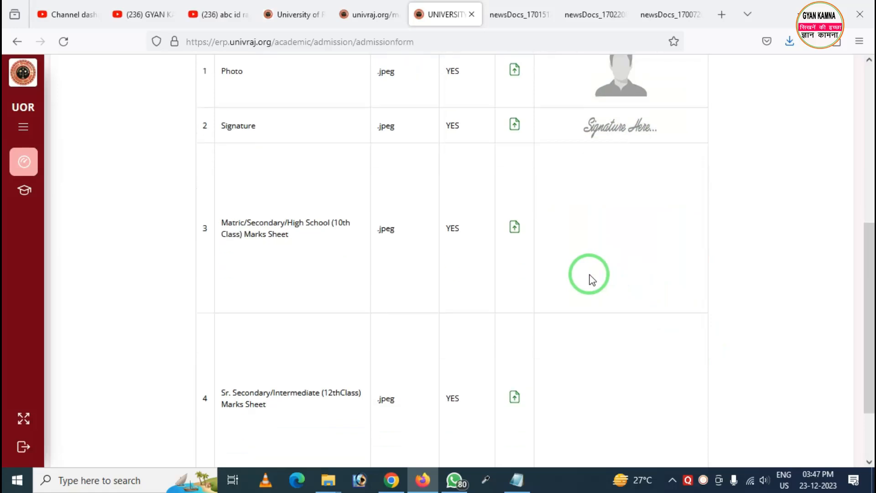
click(500, 438)
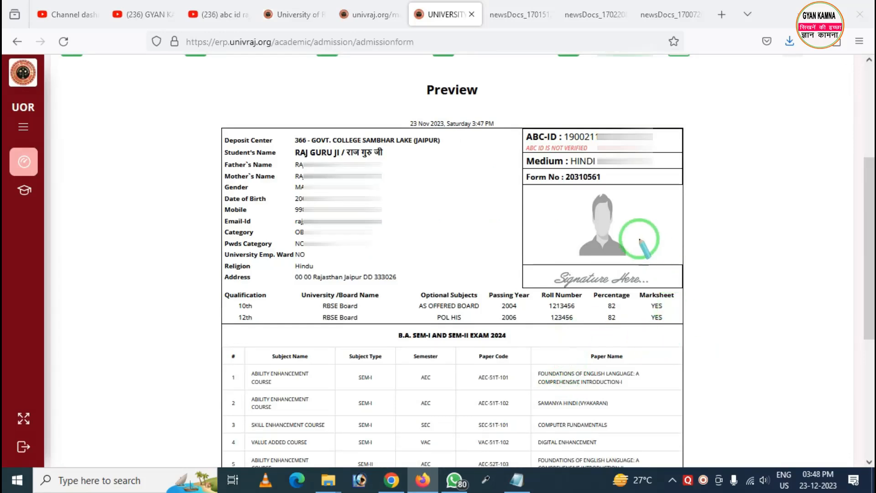
Review the form preview from the student details through the list of papers, and save it to continue to payment.
drag(566, 192, 642, 269)
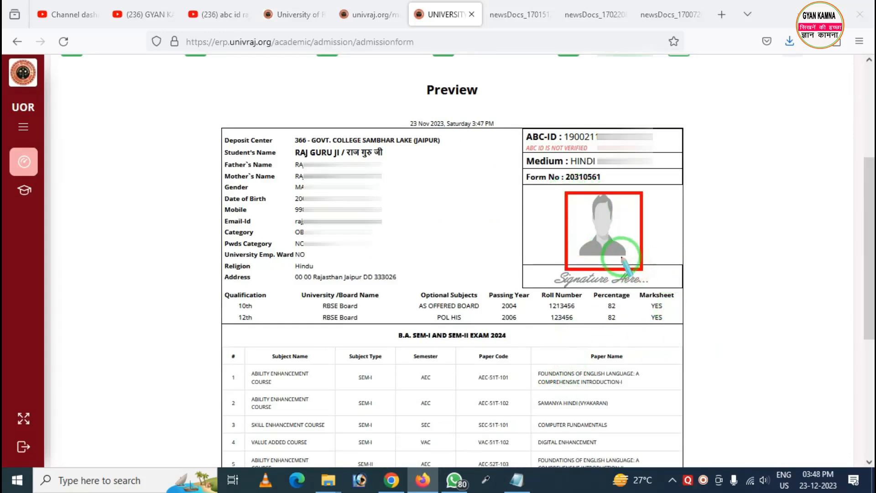
key(ctrl+z)
key(Escape)
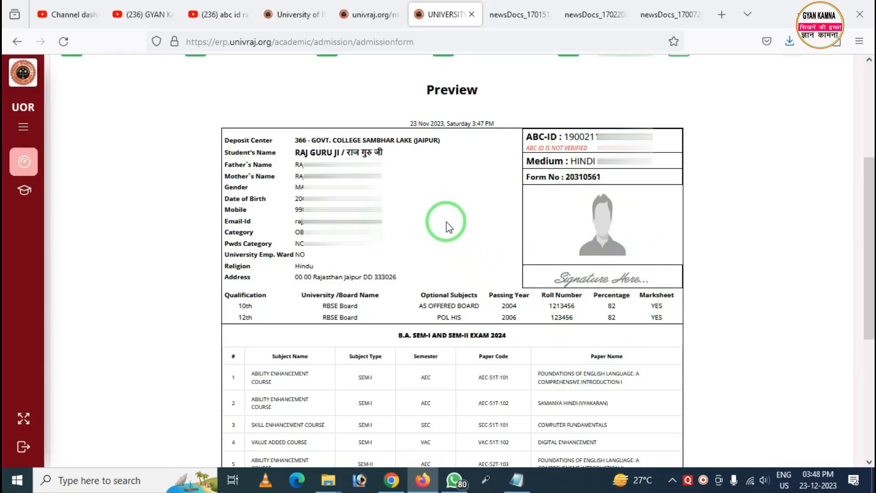
scroll(479, 226, down, 5)
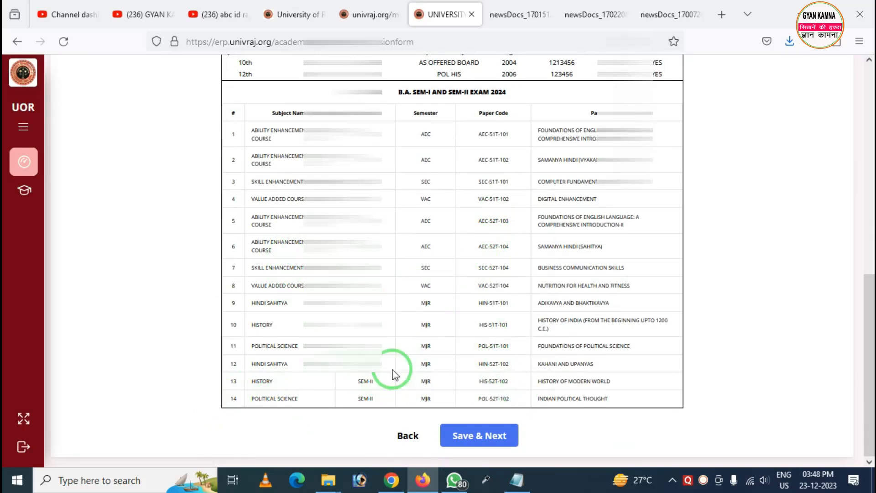
scroll(424, 363, up, 5)
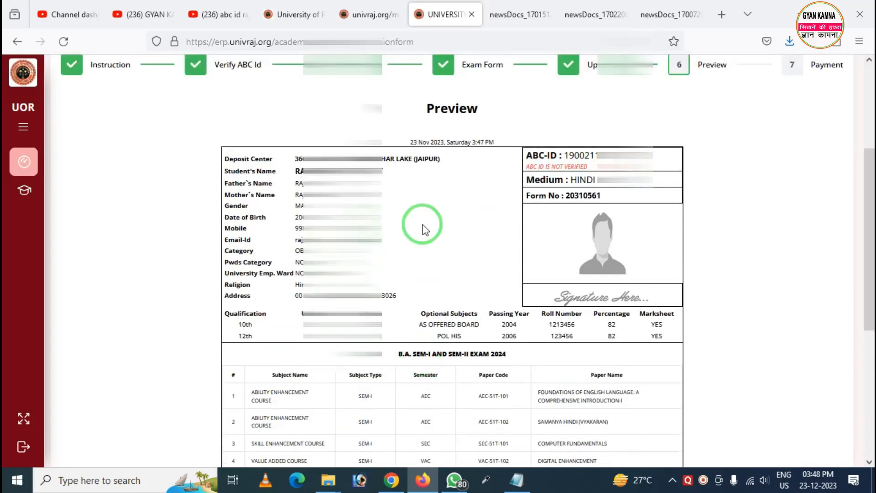
scroll(387, 307, down, 5)
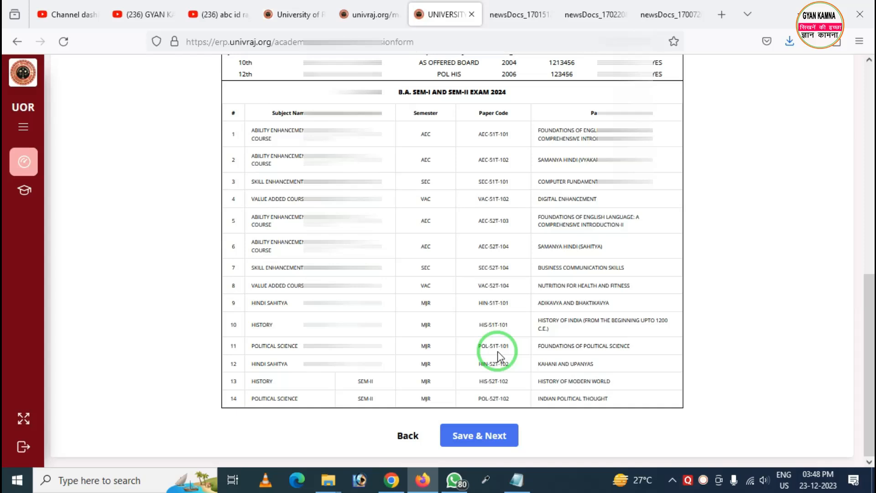
click(475, 436)
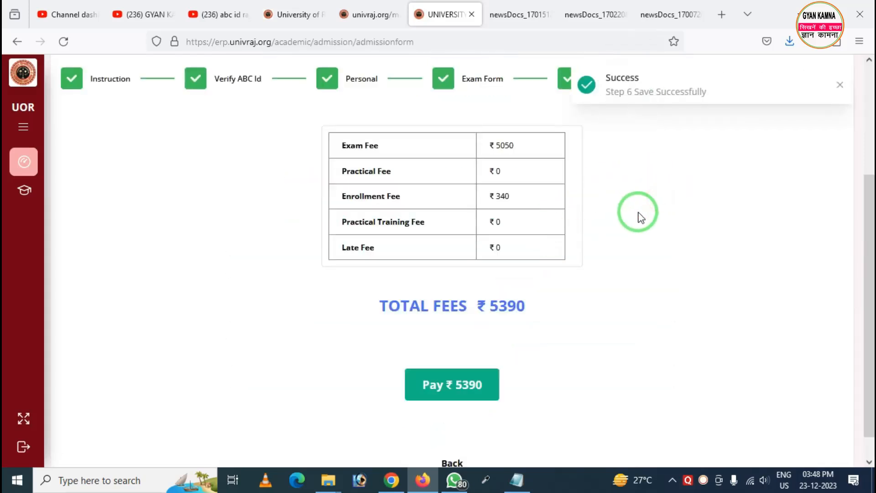
Start the online payment of the ₹ 5390 total fees and dismiss the Quick Heal Safe Banking offer.
drag(418, 121, 598, 285)
right_click(491, 177)
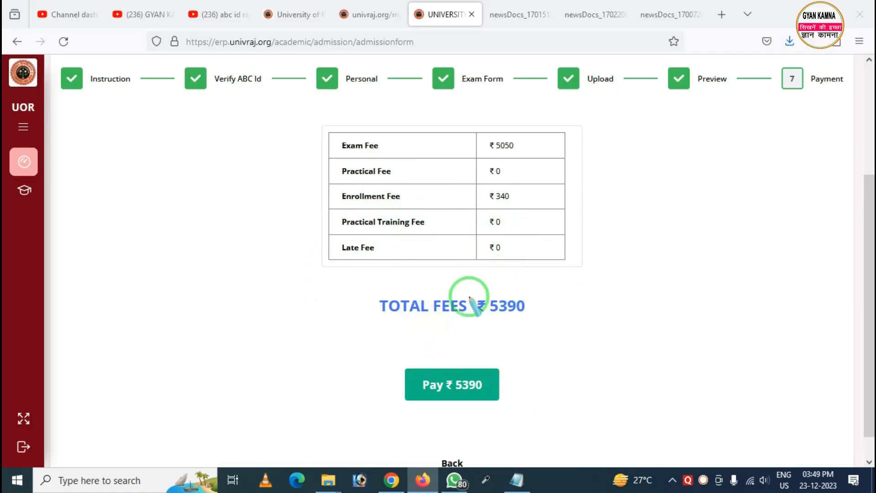
drag(394, 349, 530, 422)
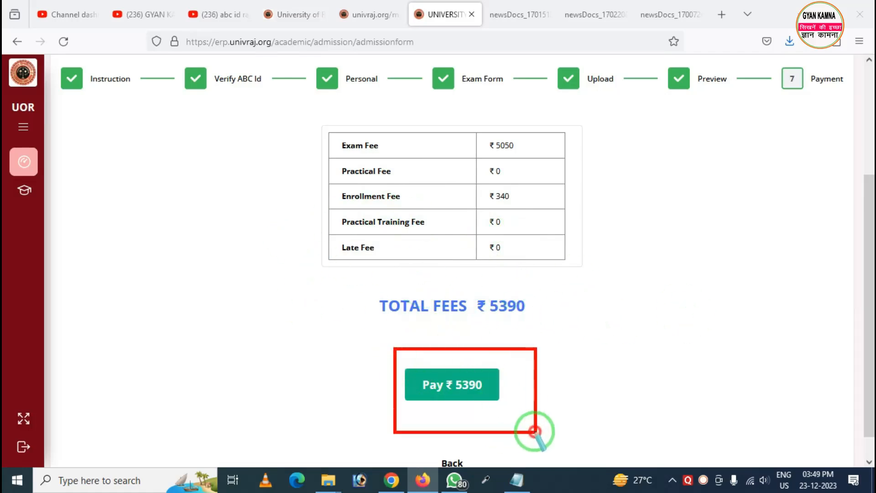
right_click(453, 356)
click(461, 386)
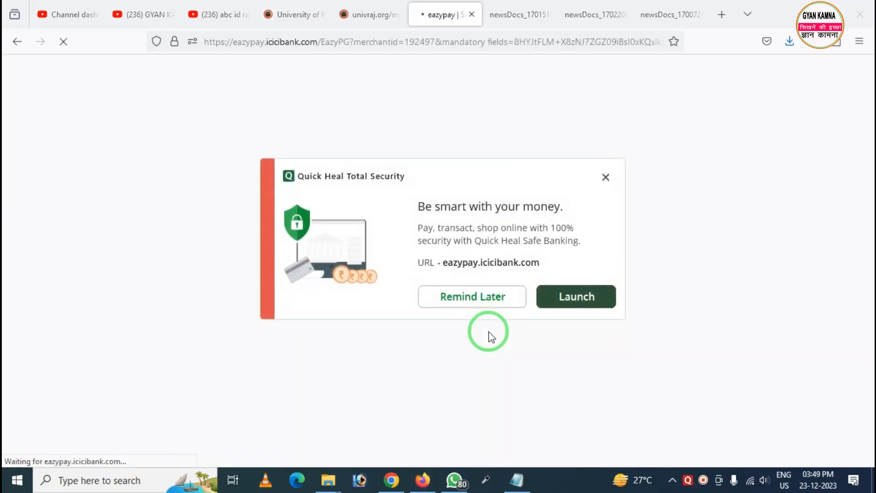
click(607, 179)
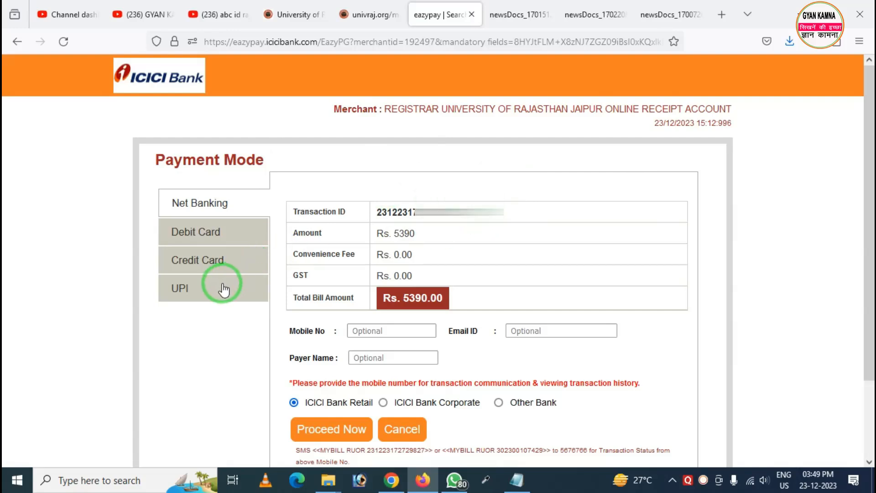
Choose UPI with the QR Code option as the payment mode and proceed to the payment QR code.
mouse_move(136, 170)
mouse_down()
mouse_move(208, 304)
mouse_move(270, 343)
mouse_up()
drag(166, 191, 249, 214)
mouse_move(150, 230)
mouse_down()
mouse_move(248, 289)
mouse_move(275, 318)
mouse_up()
right_click(214, 309)
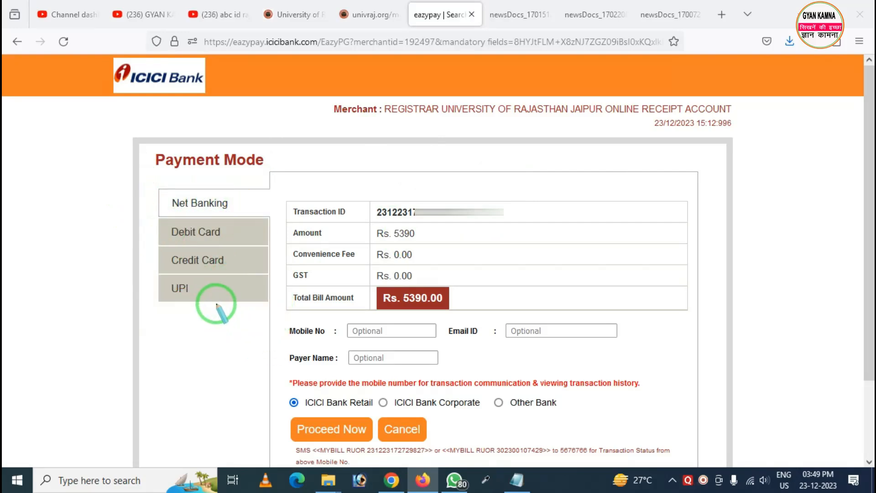
click(179, 292)
scroll(259, 303, down, 2)
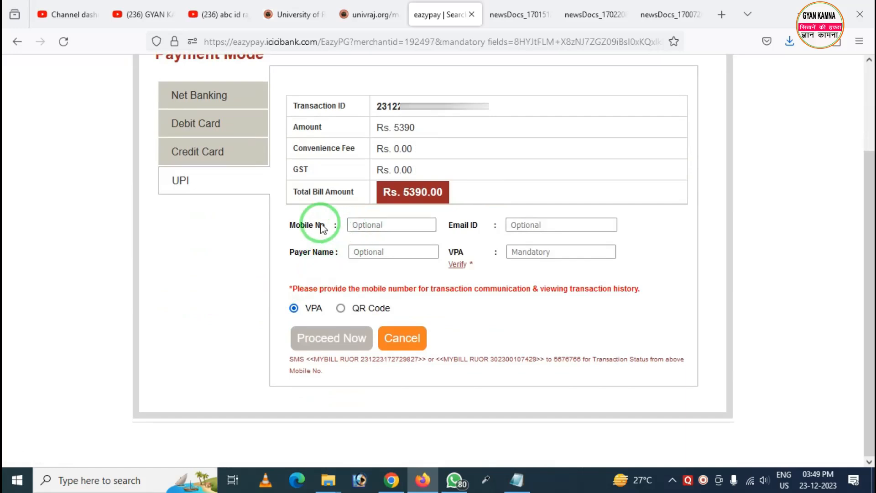
click(340, 308)
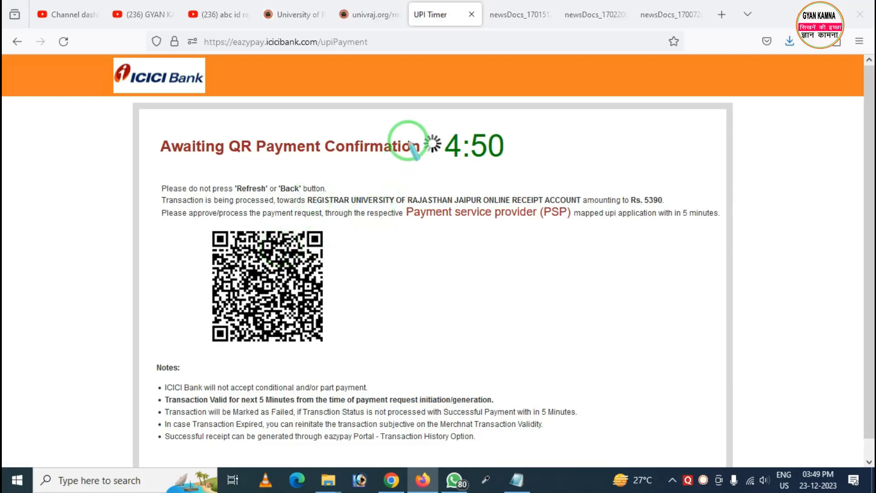
Leave the QR payment page for the University of Rajasthan dashboard and reopen the 2023-24 form.
mouse_move(414, 114)
mouse_down()
mouse_move(539, 200)
mouse_move(552, 188)
mouse_up()
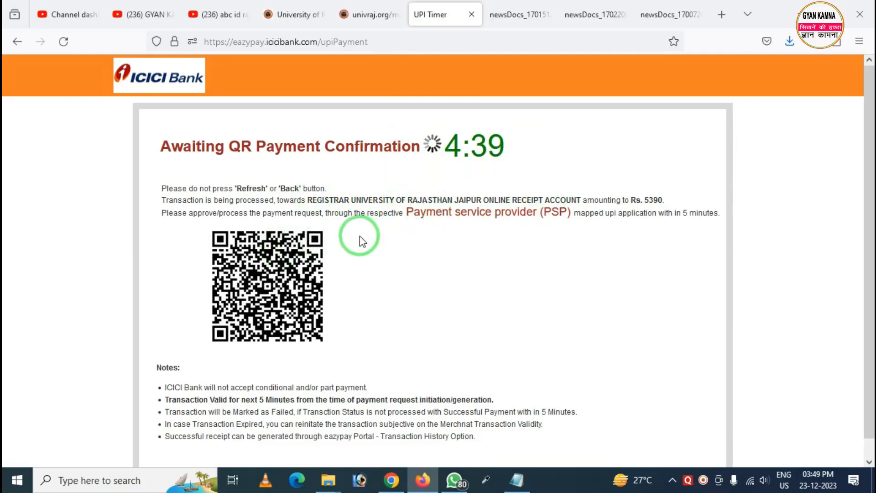
scroll(360, 237, down, 1)
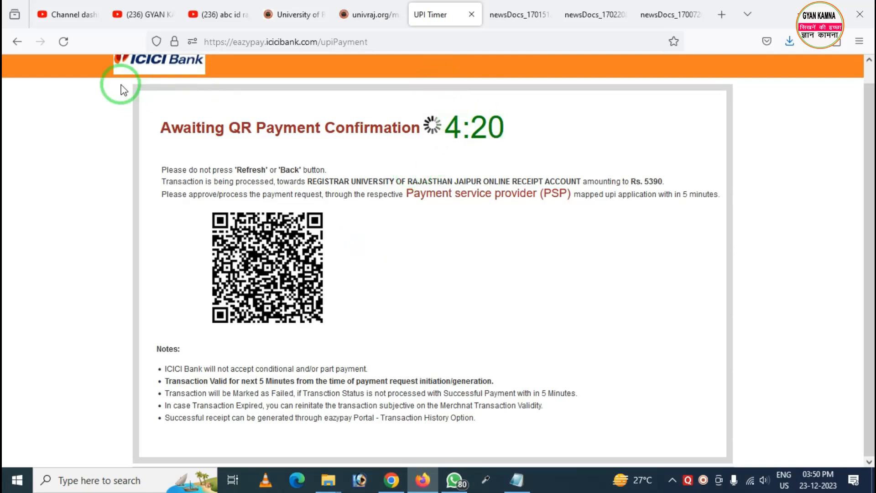
click(22, 45)
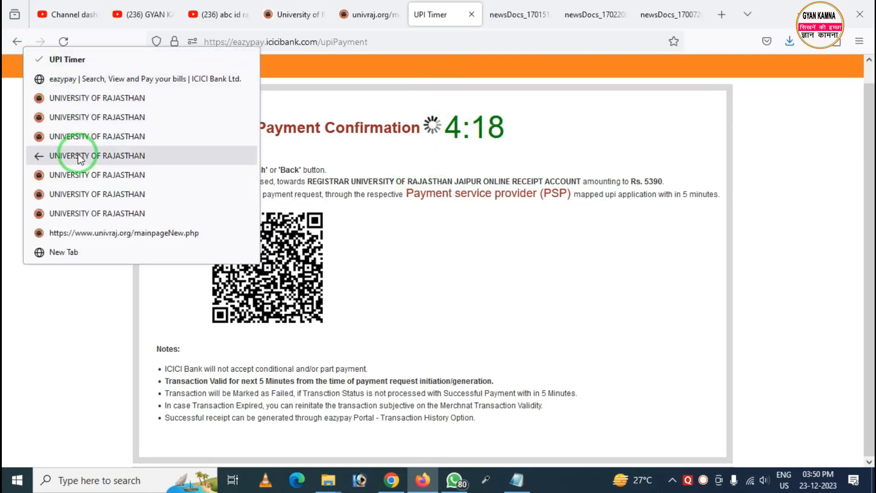
click(75, 153)
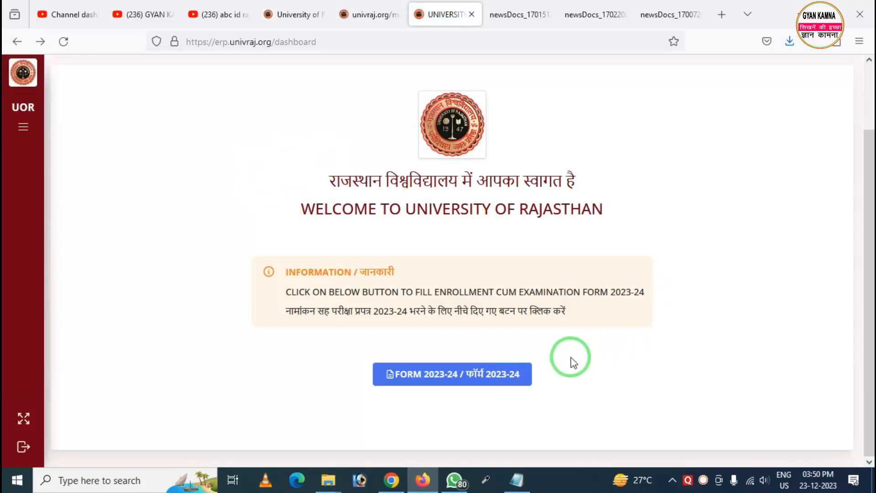
click(448, 379)
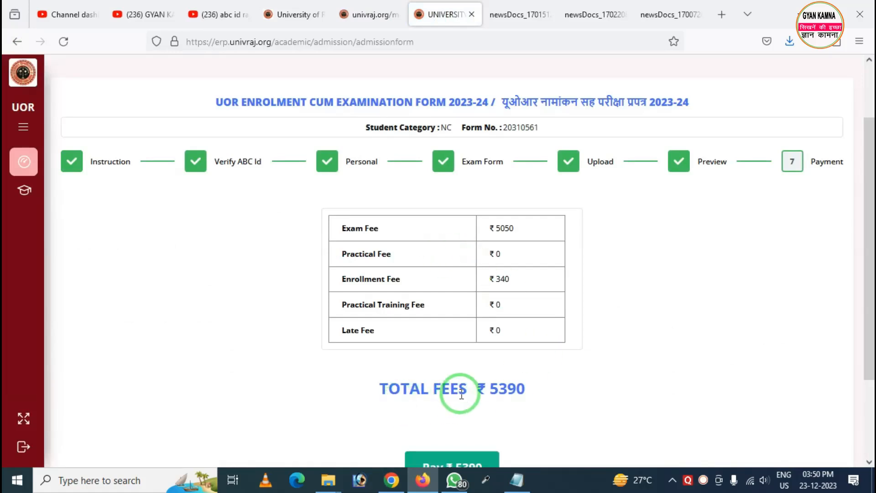
Examine the form's payment stage, including the form number, the fee breakdown and the payment option.
scroll(466, 383, down, 2)
scroll(467, 366, up, 2)
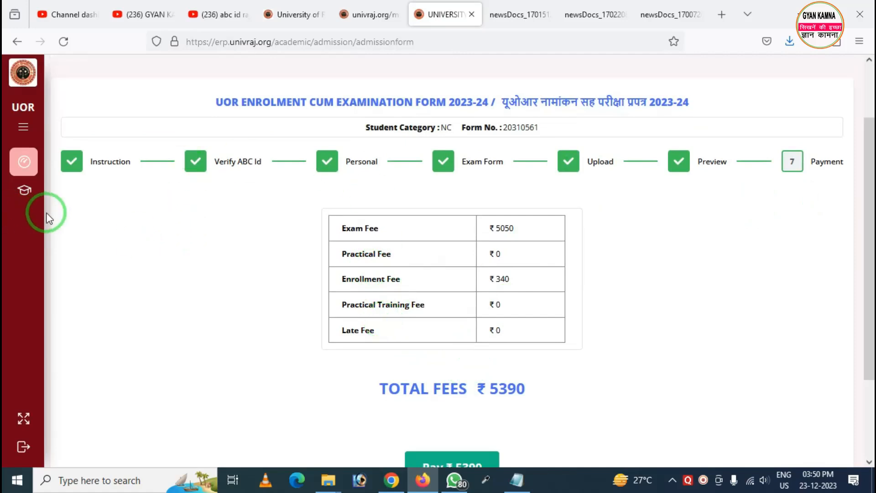
click(507, 129)
click(499, 129)
click(520, 129)
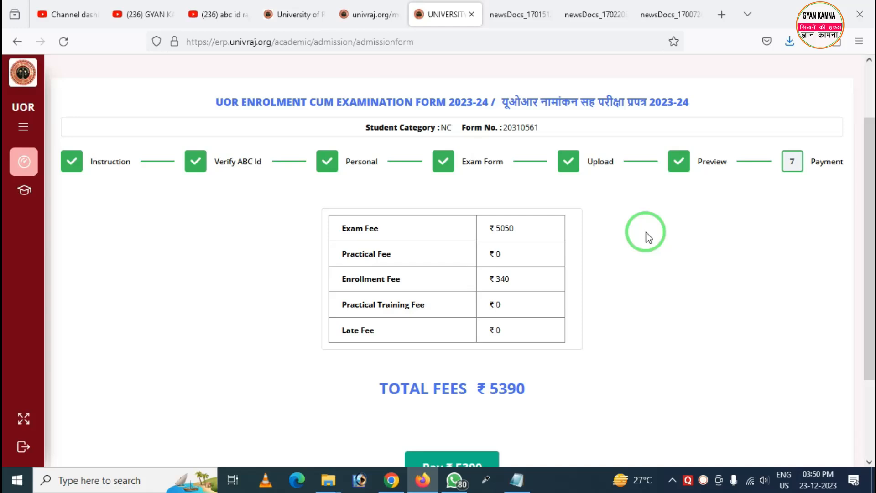
scroll(365, 269, down, 2)
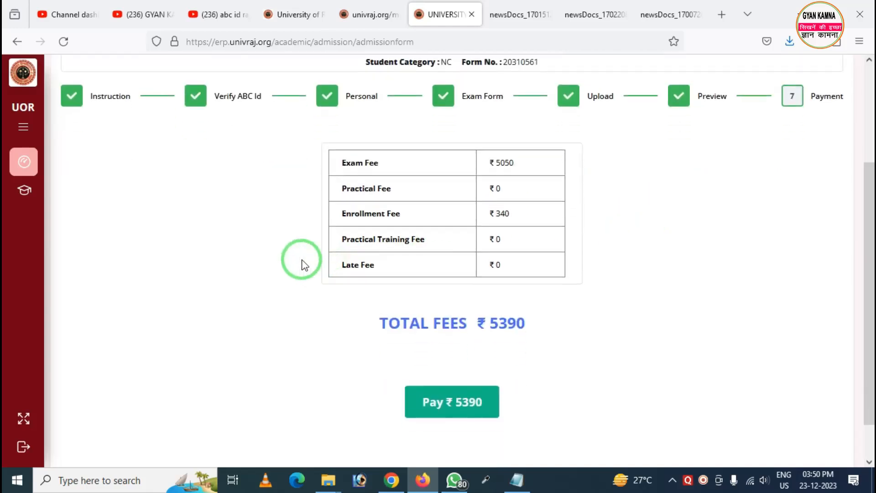
scroll(546, 297, up, 2)
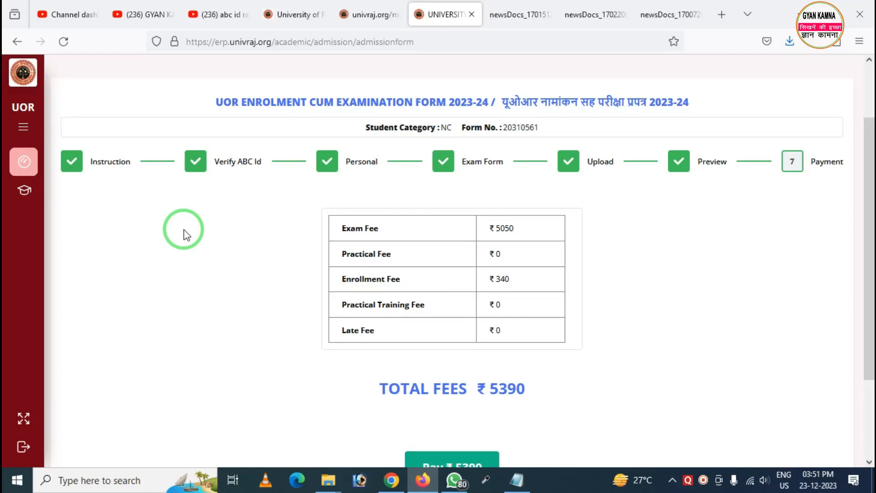
scroll(192, 222, up, 2)
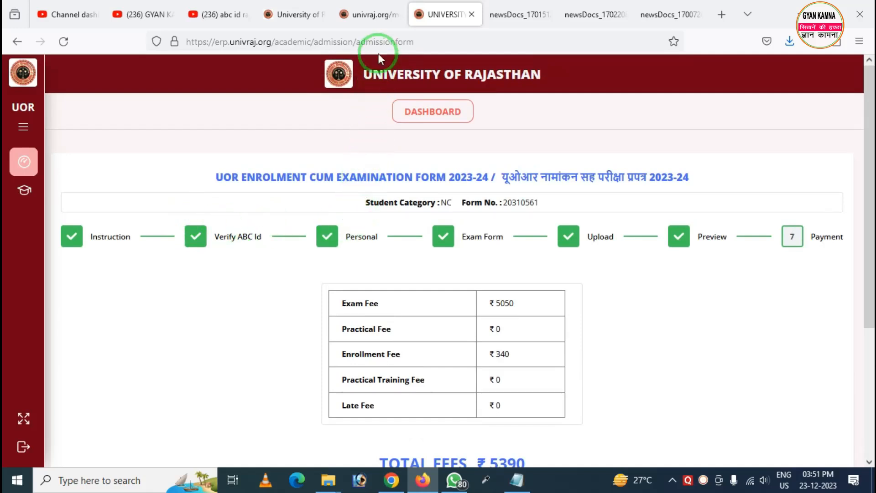
Switch to the GYAN KAMNA YouTube channel and browse its list of uploaded videos.
click(365, 14)
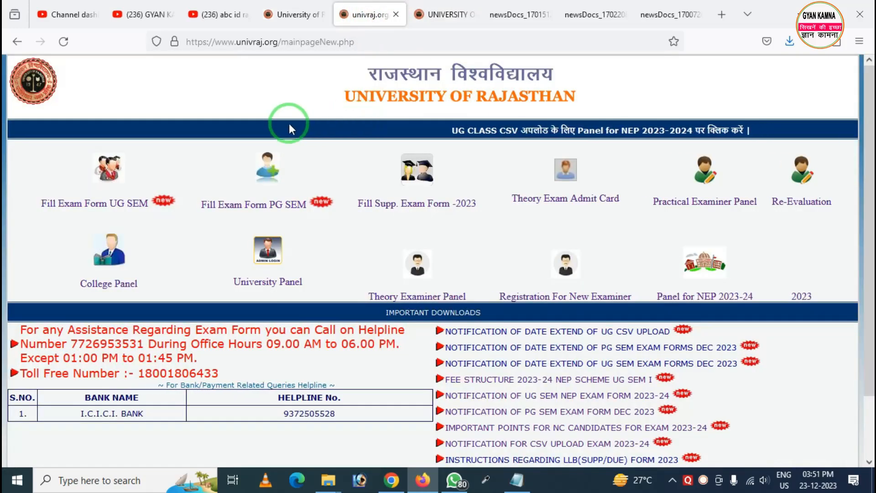
click(154, 16)
scroll(221, 157, down, 5)
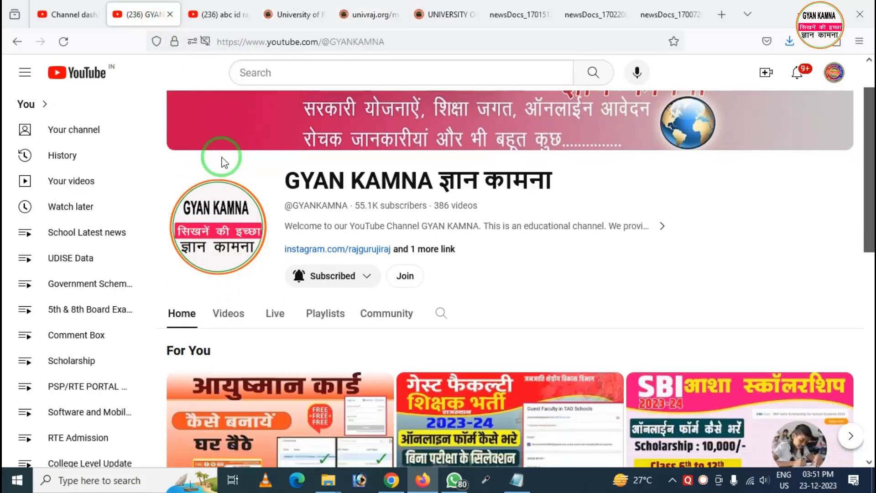
scroll(281, 203, down, 3)
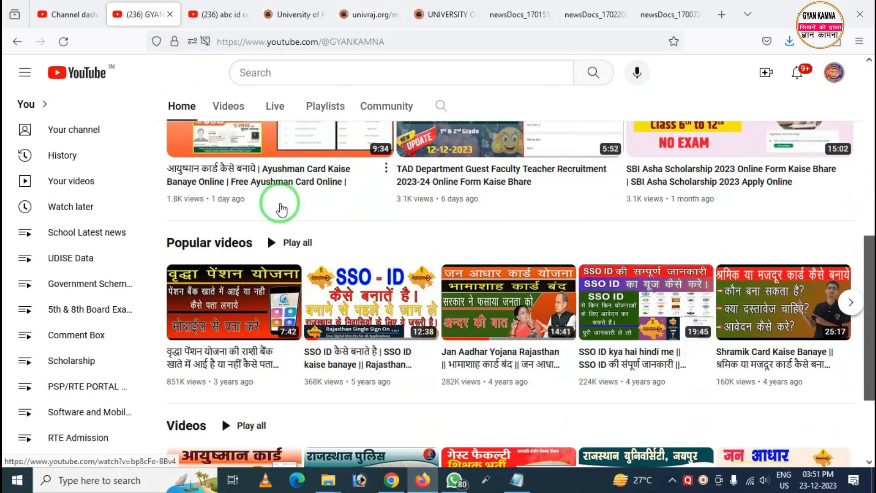
scroll(274, 196, up, 4)
click(236, 178)
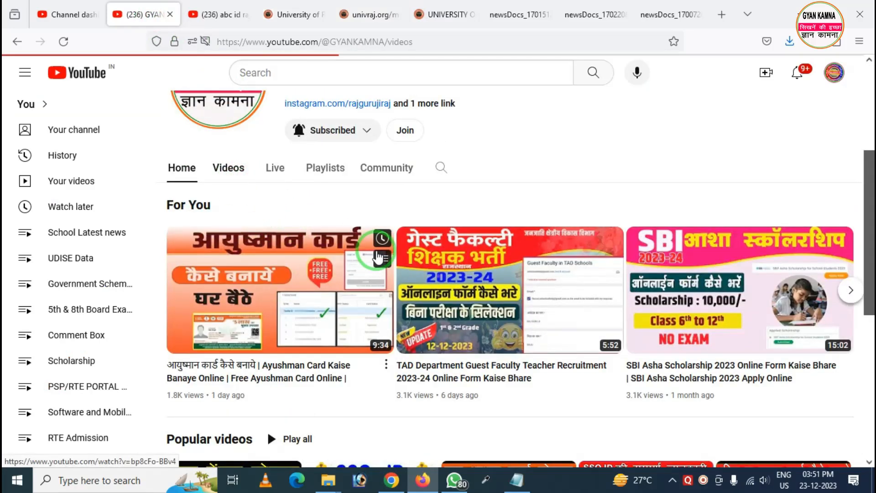
scroll(377, 256, down, 8)
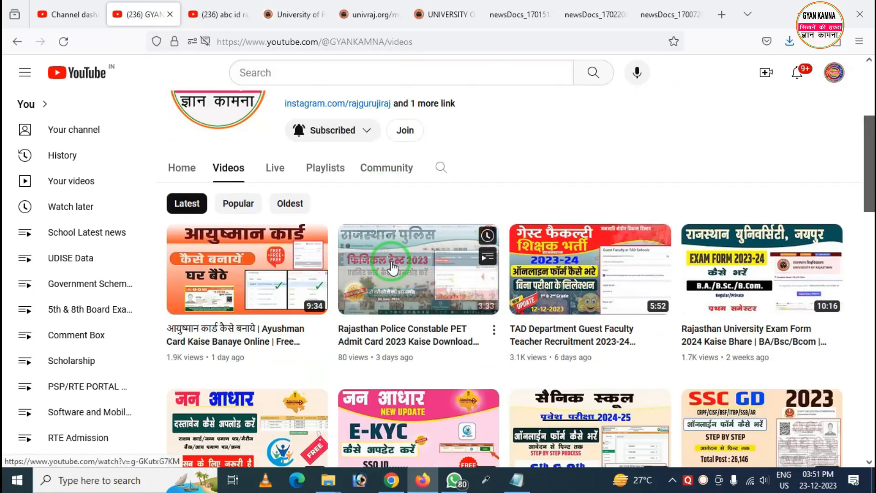
scroll(391, 268, up, 1)
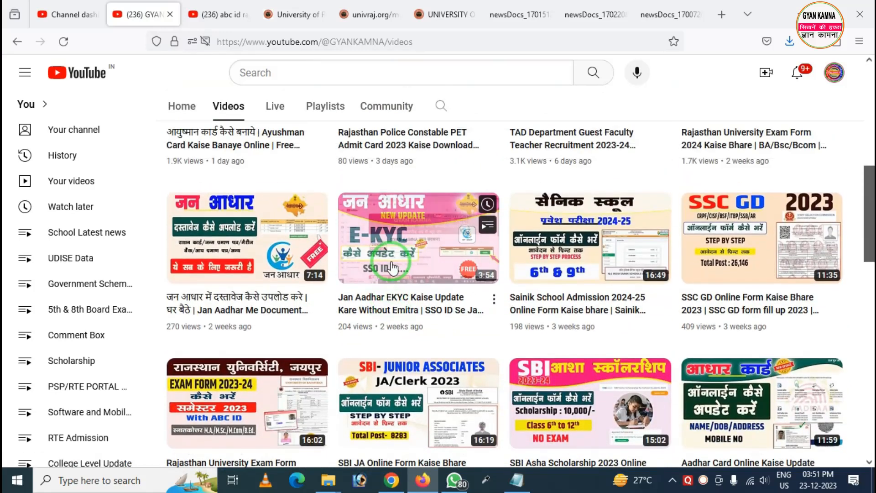
scroll(391, 268, down, 4)
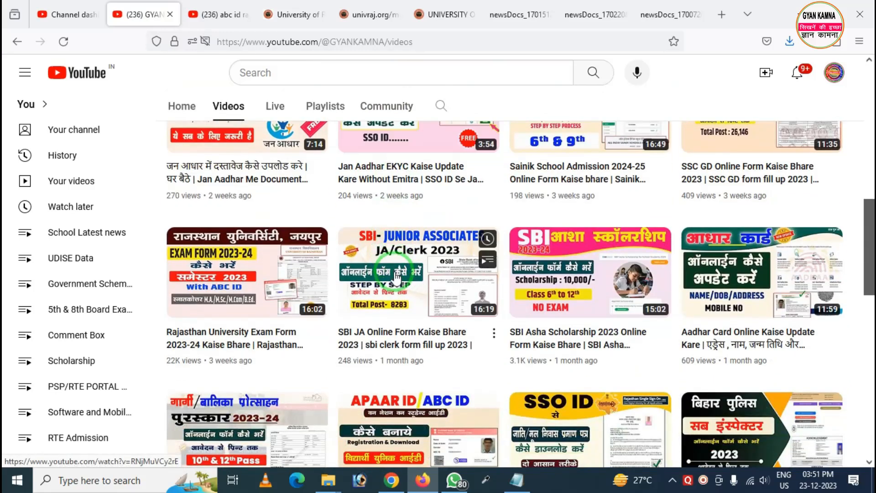
scroll(364, 272, down, 1)
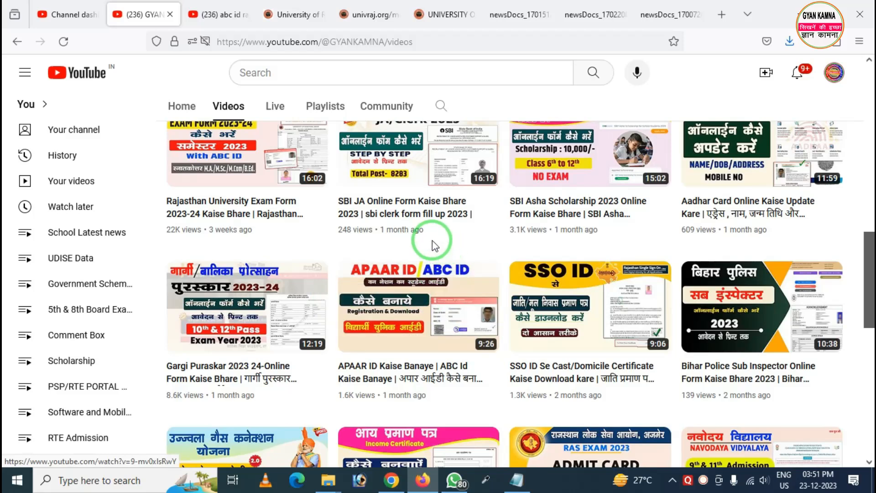
scroll(440, 239, up, 3)
scroll(427, 248, up, 10)
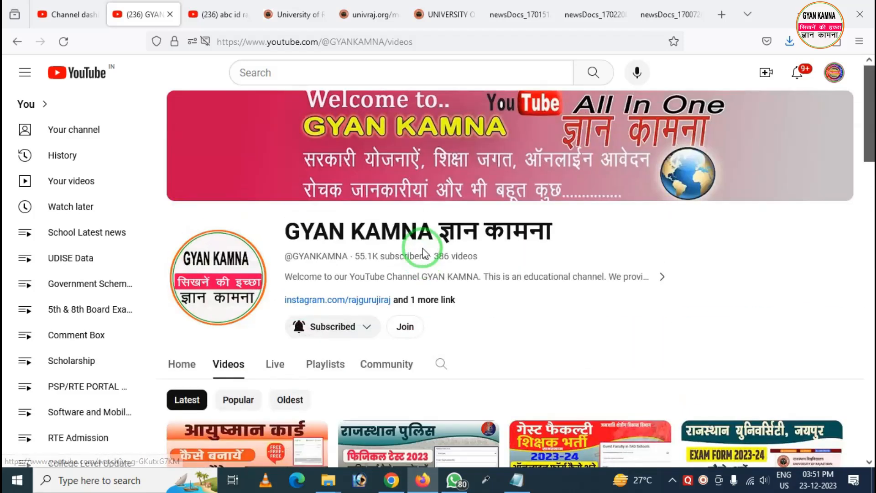